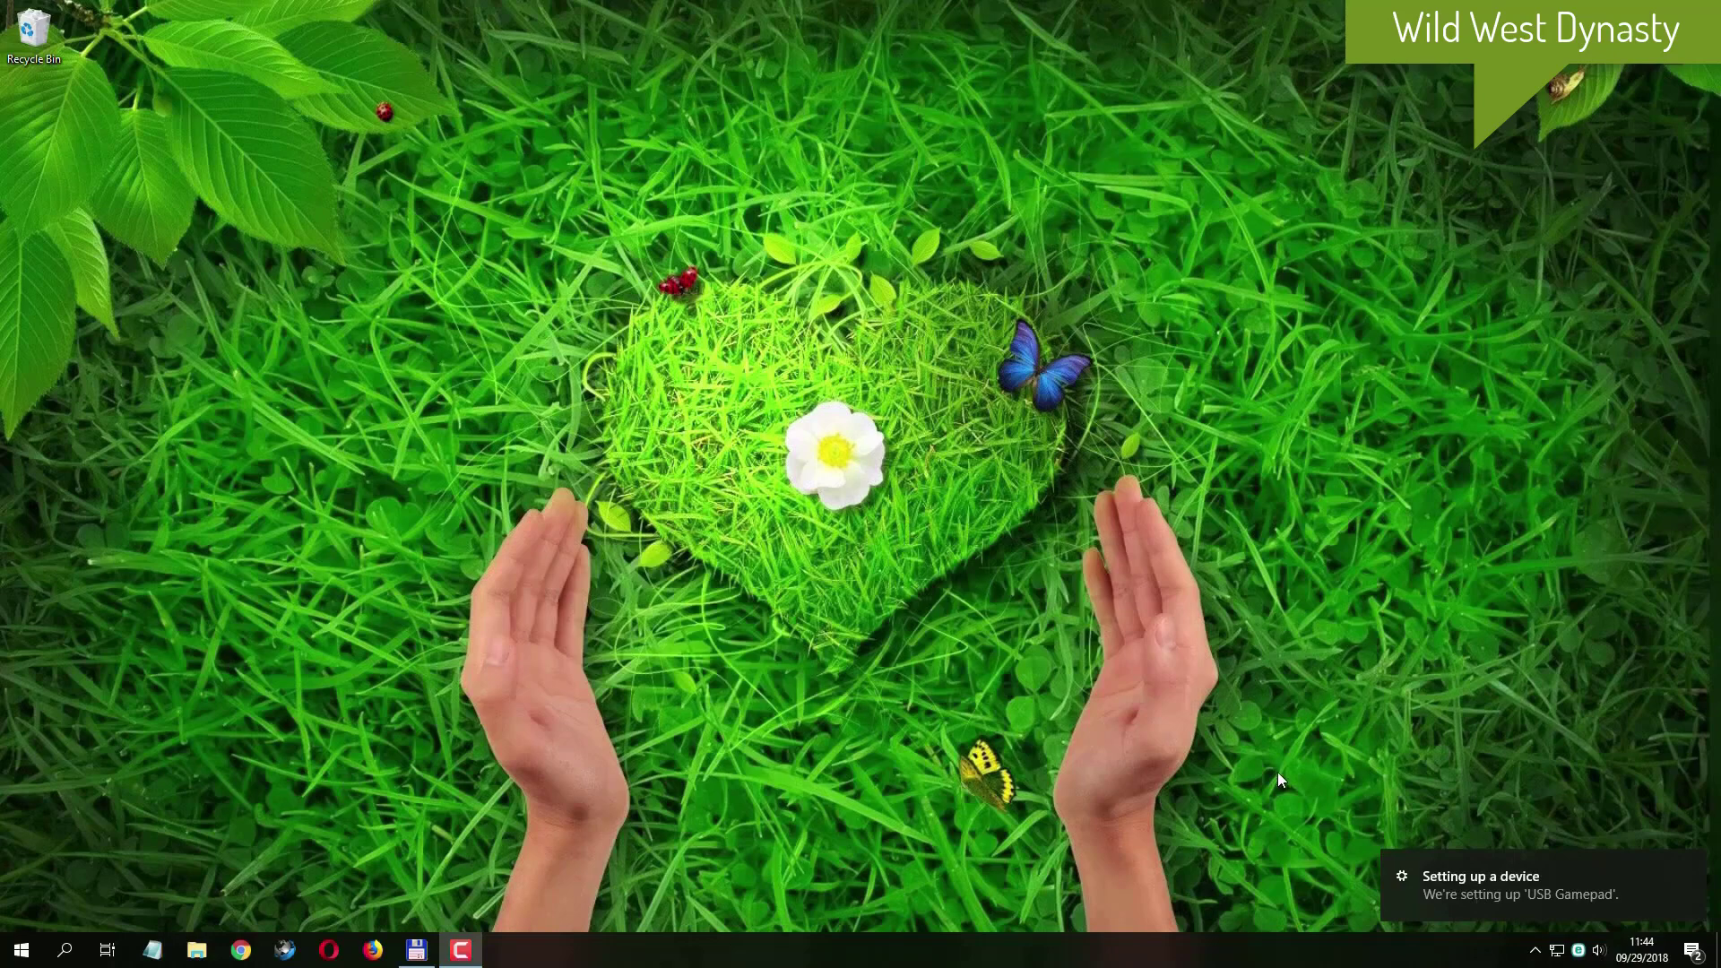
- Open the Bluetooth & other devices settings and check the USB Gamepad entry among the other devices
left_click(1457, 880)
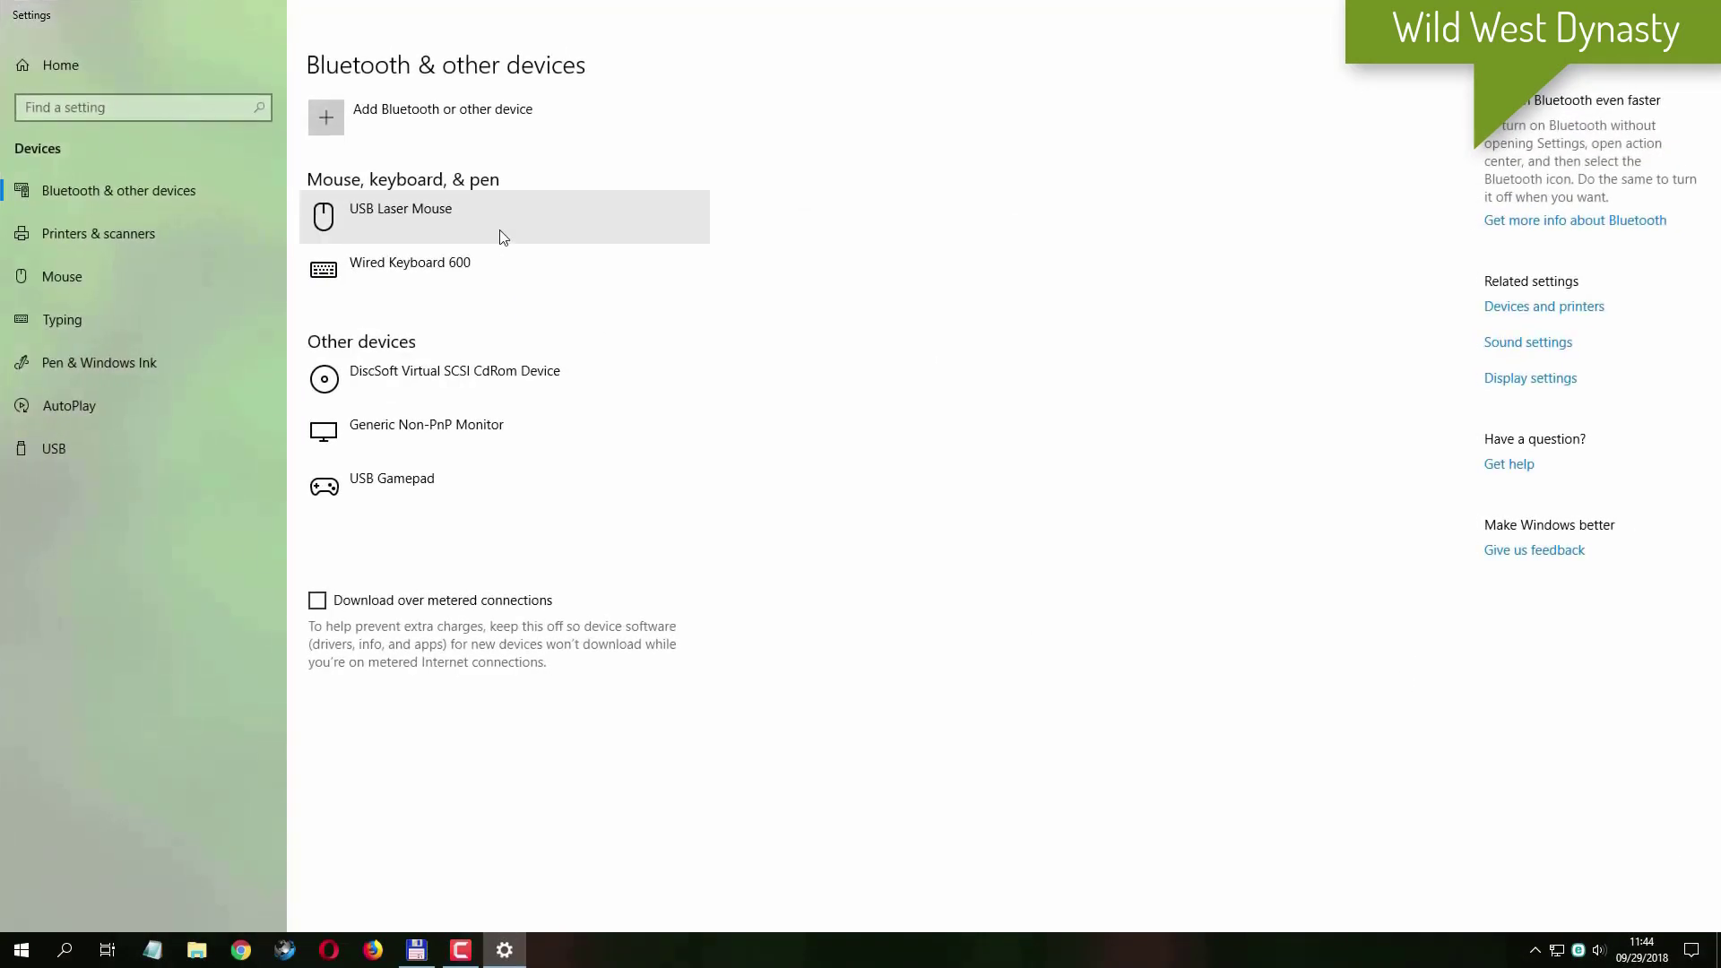
left_click(496, 476)
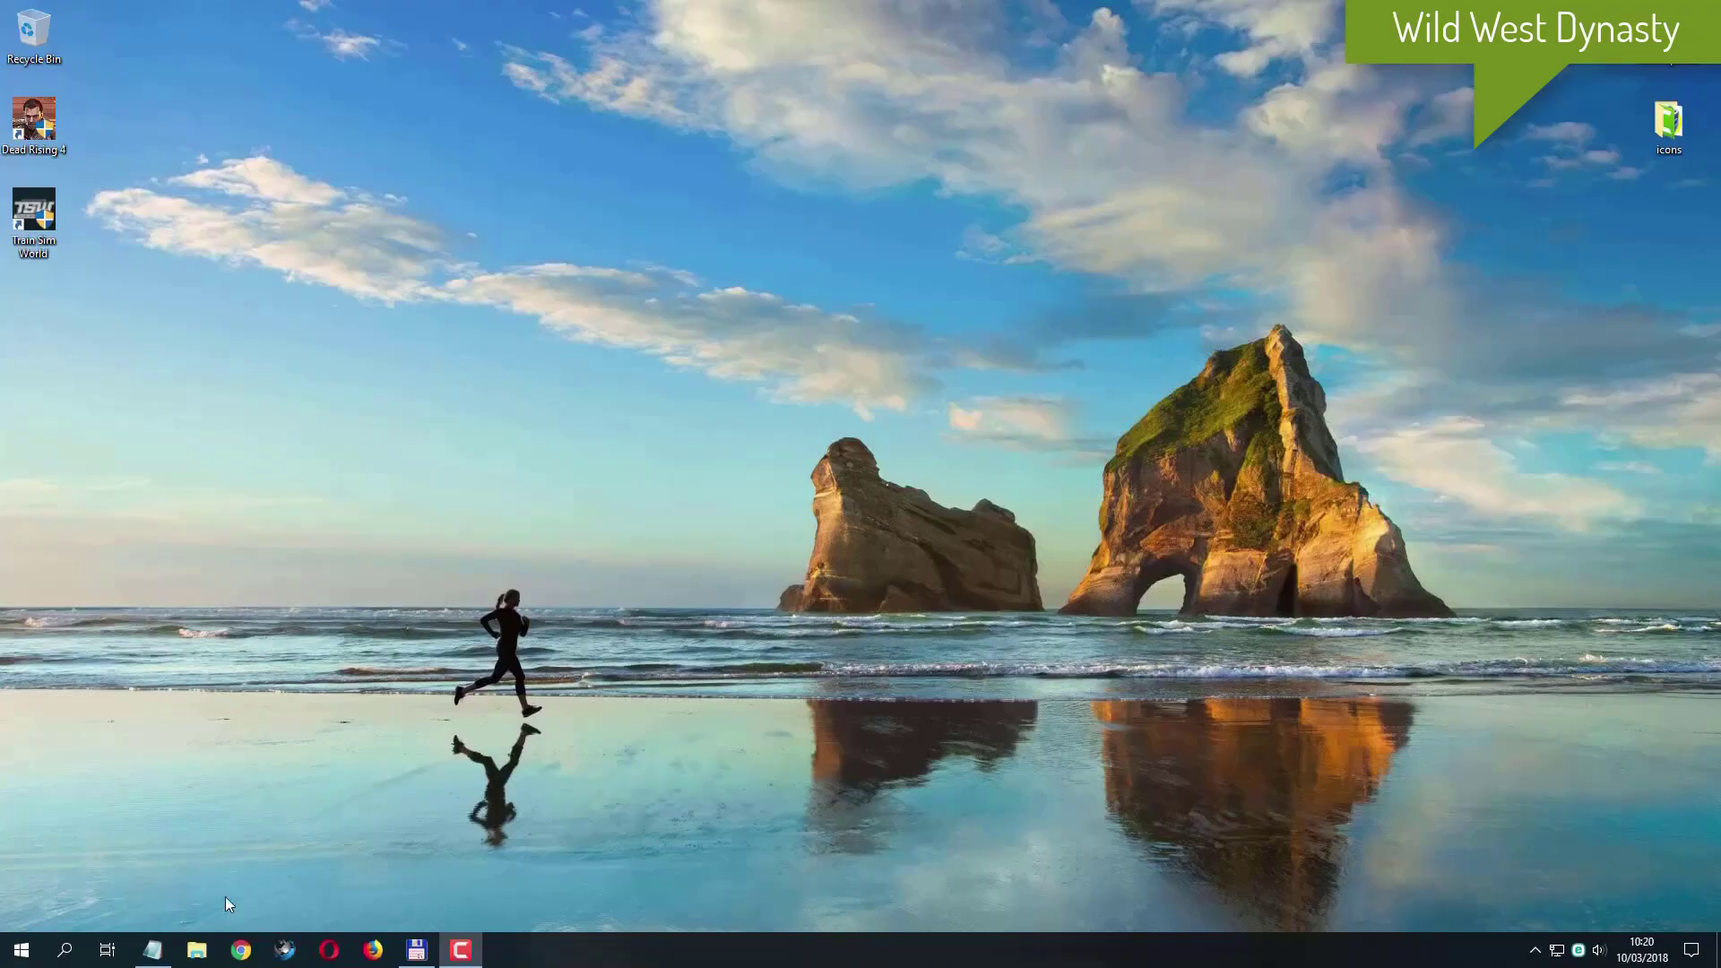
- Open the Downloads folder in File Explorer, select the x360ce_x64 archive and move the window clear of the desktop shortcuts
left_click(198, 952)
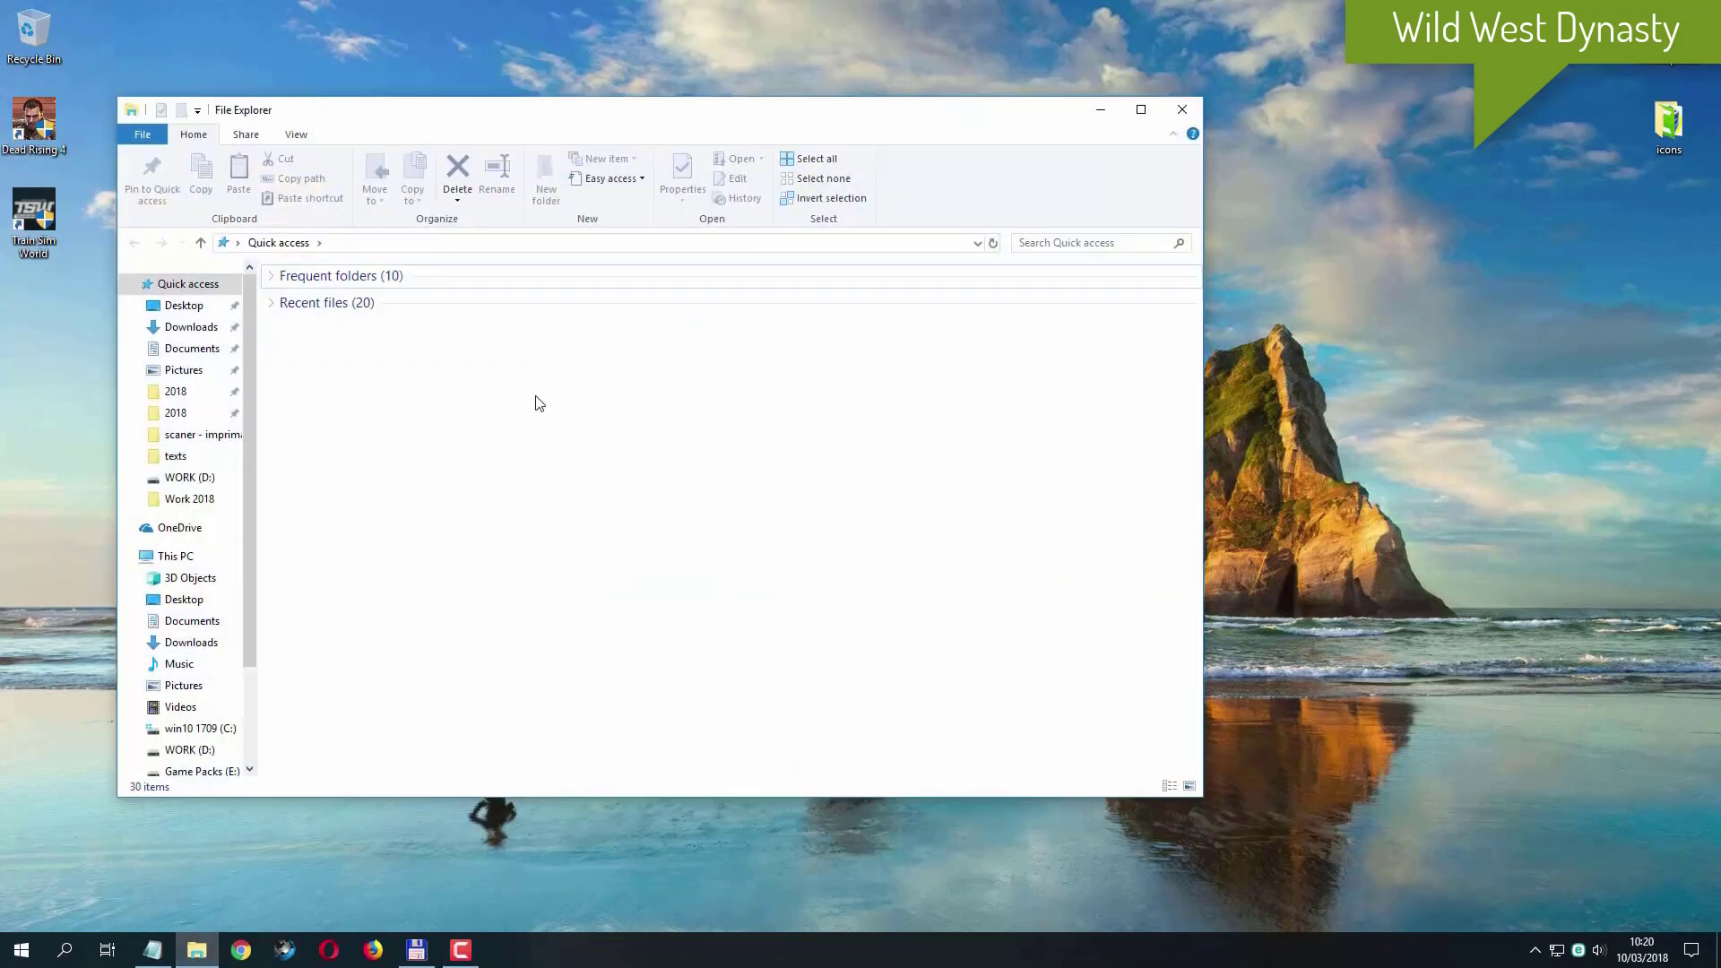
left_click(191, 327)
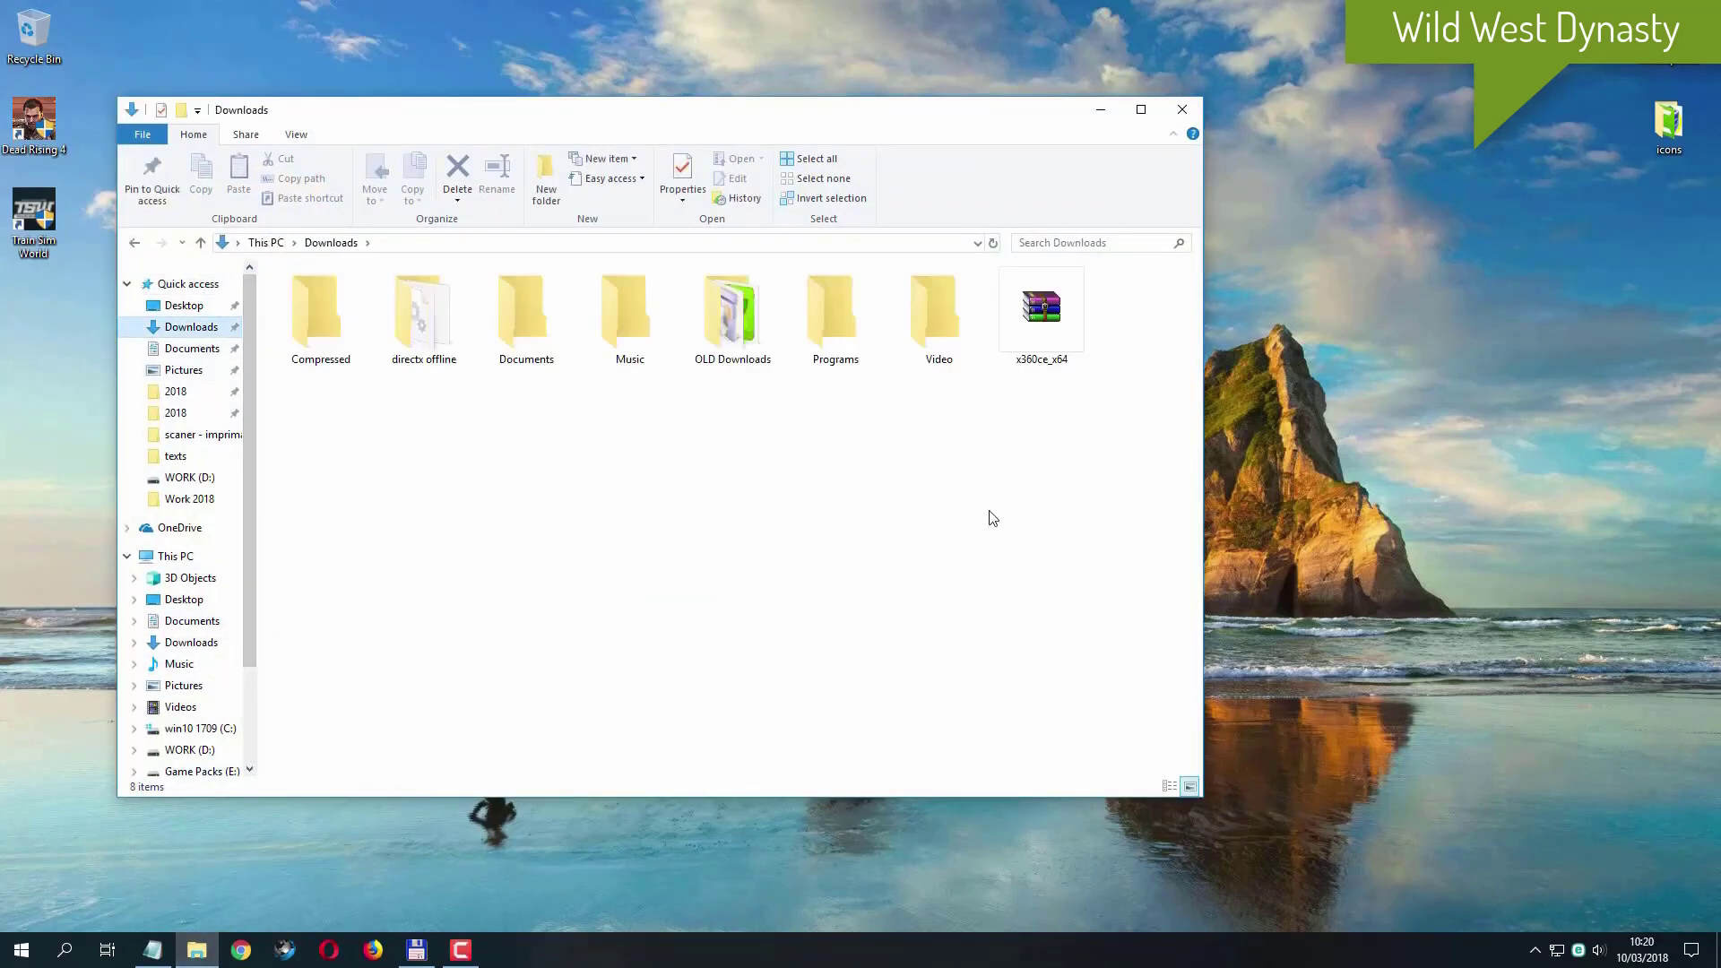
left_click(1041, 321)
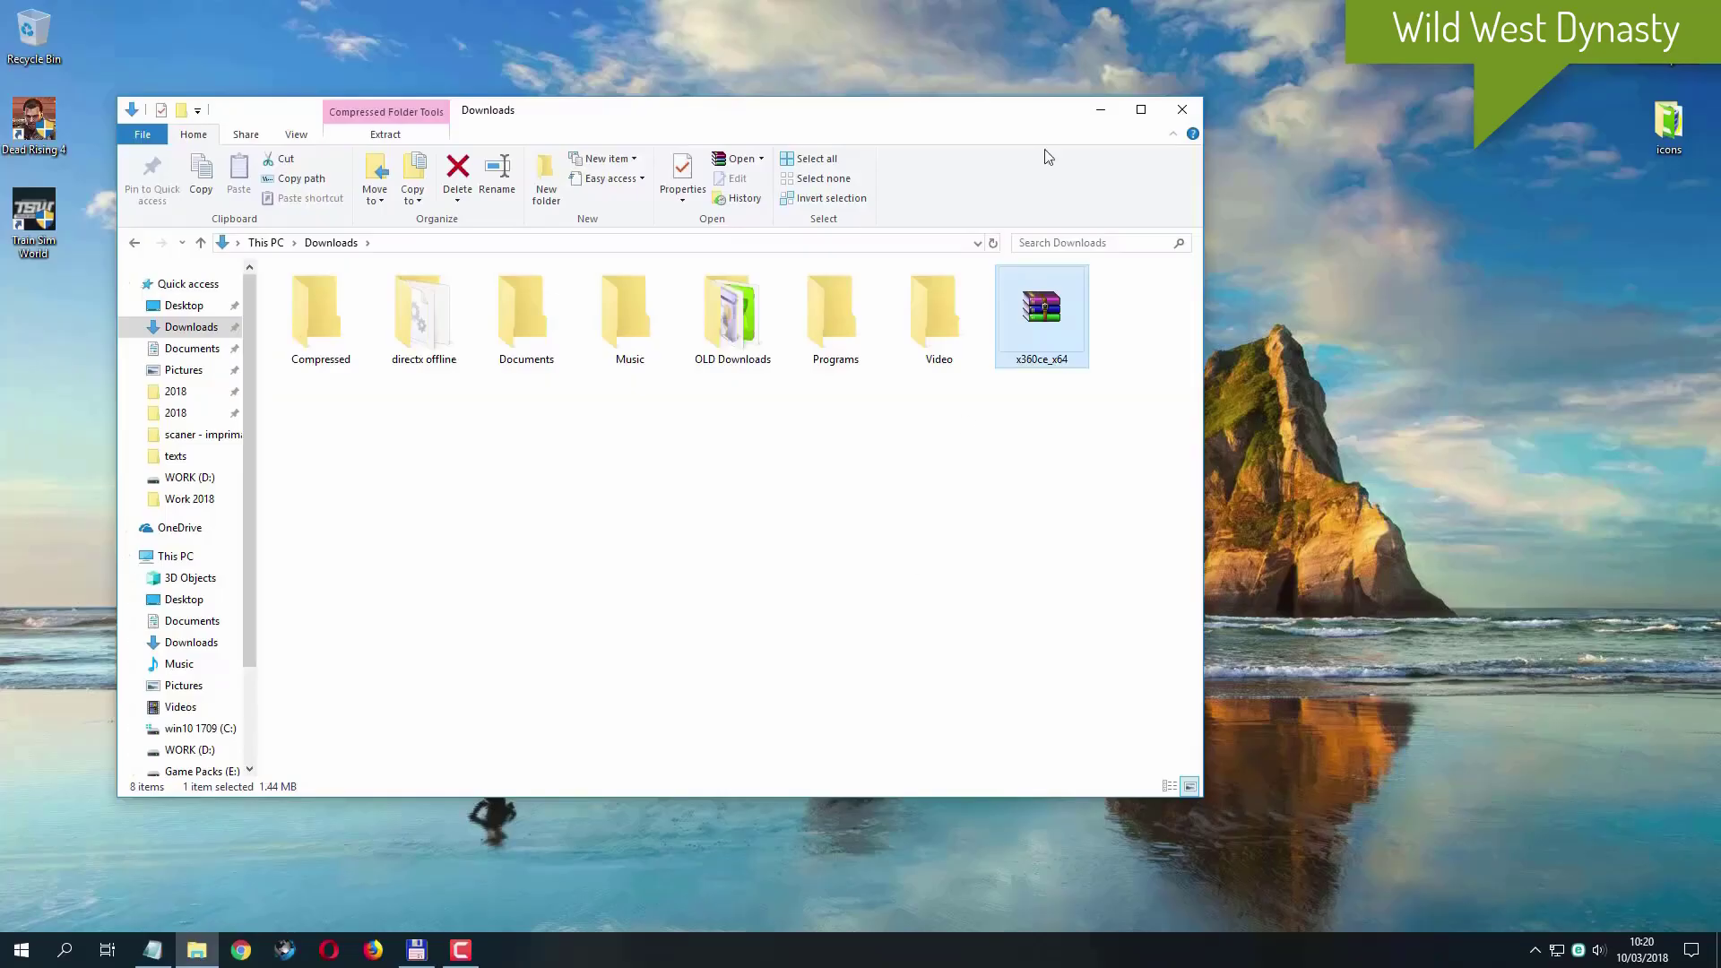
left_click_drag(964, 112, 1063, 33)
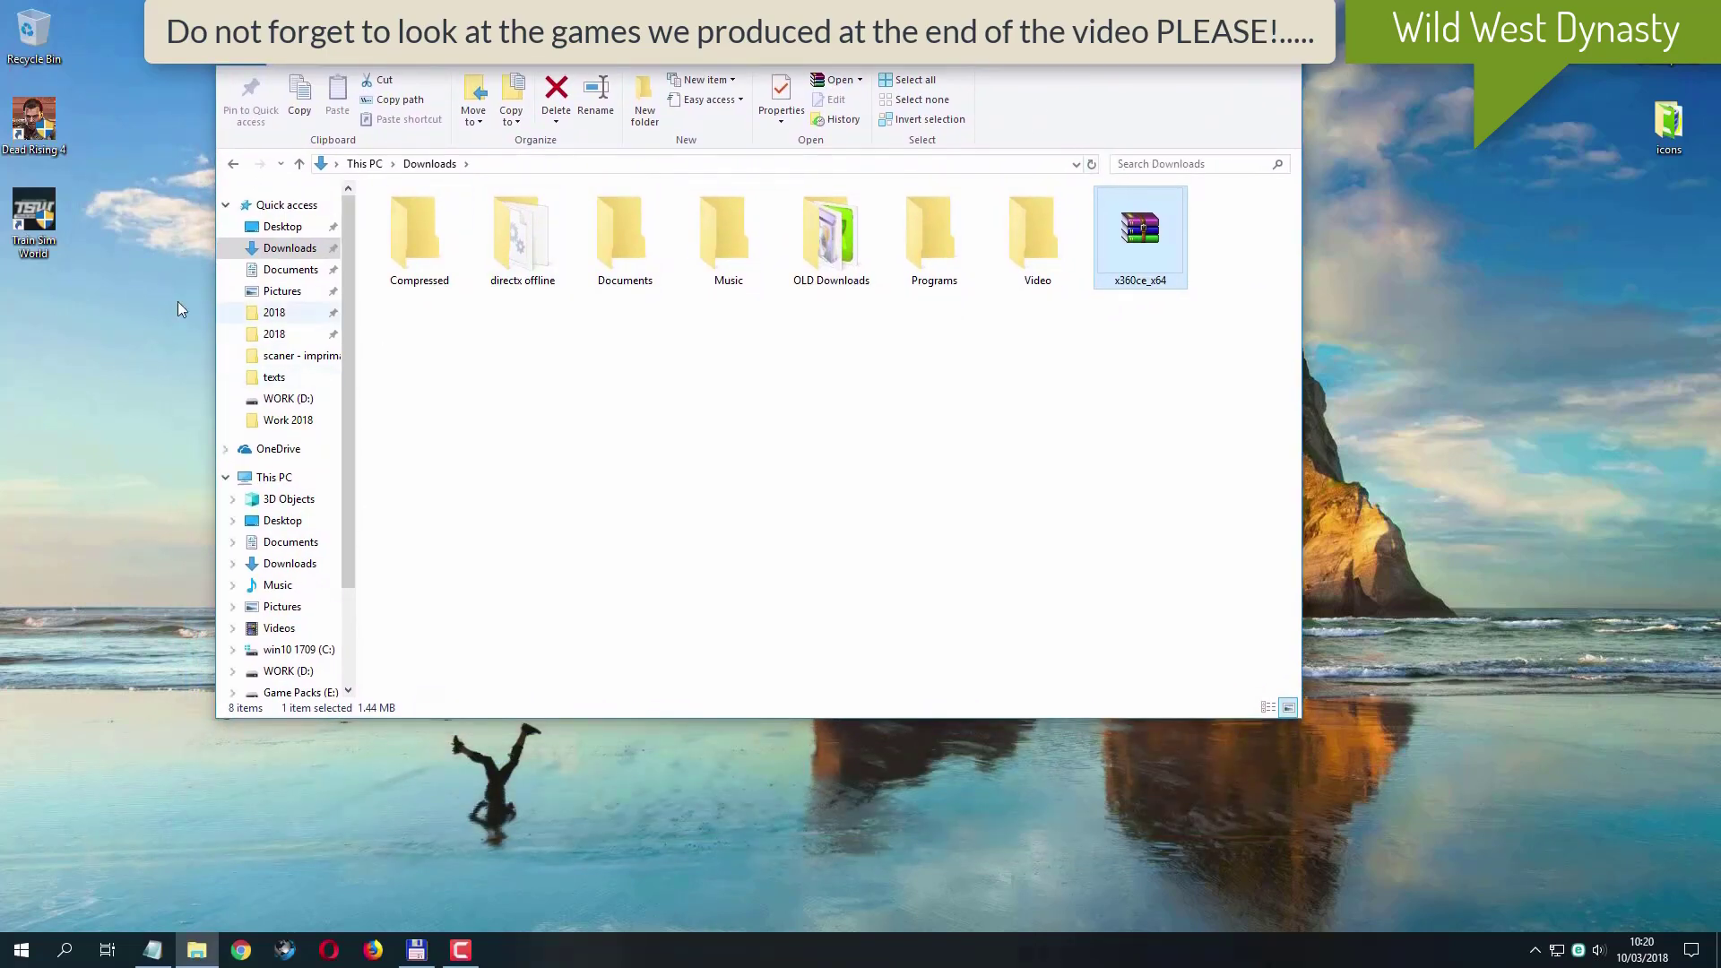
- Open the file location of the Dead Rising 4 shortcut and copy the x360ce_x64 archive from Downloads into that game folder
left_click(61, 126)
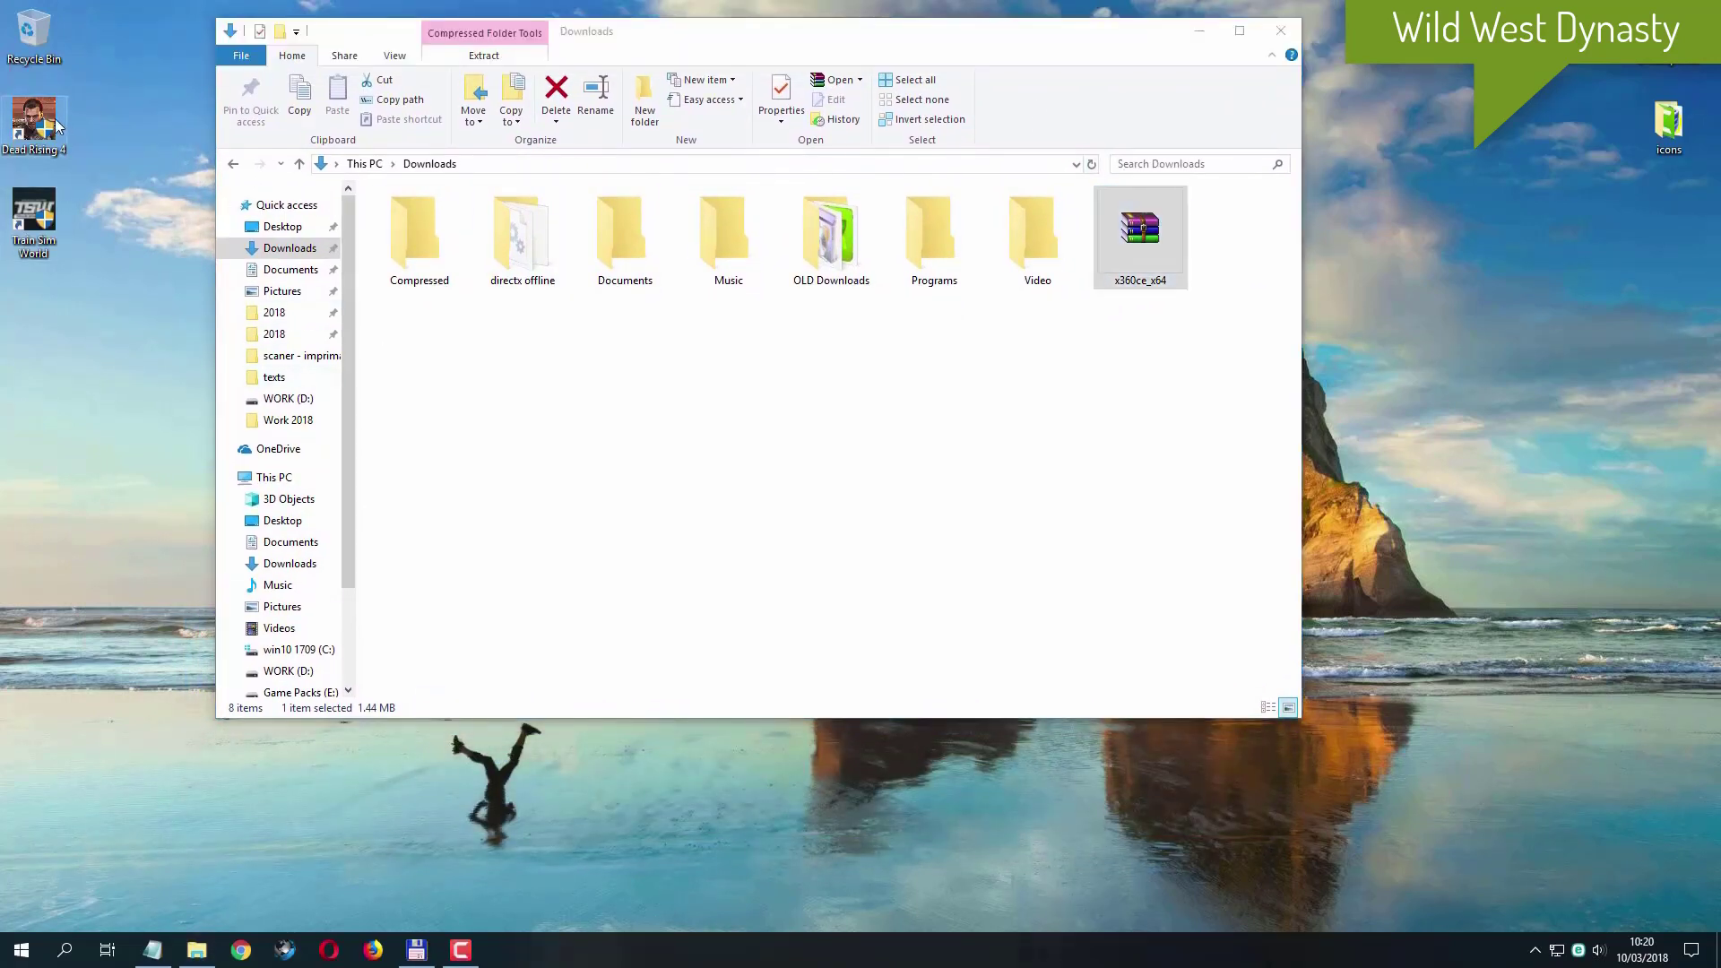
right_click(49, 128)
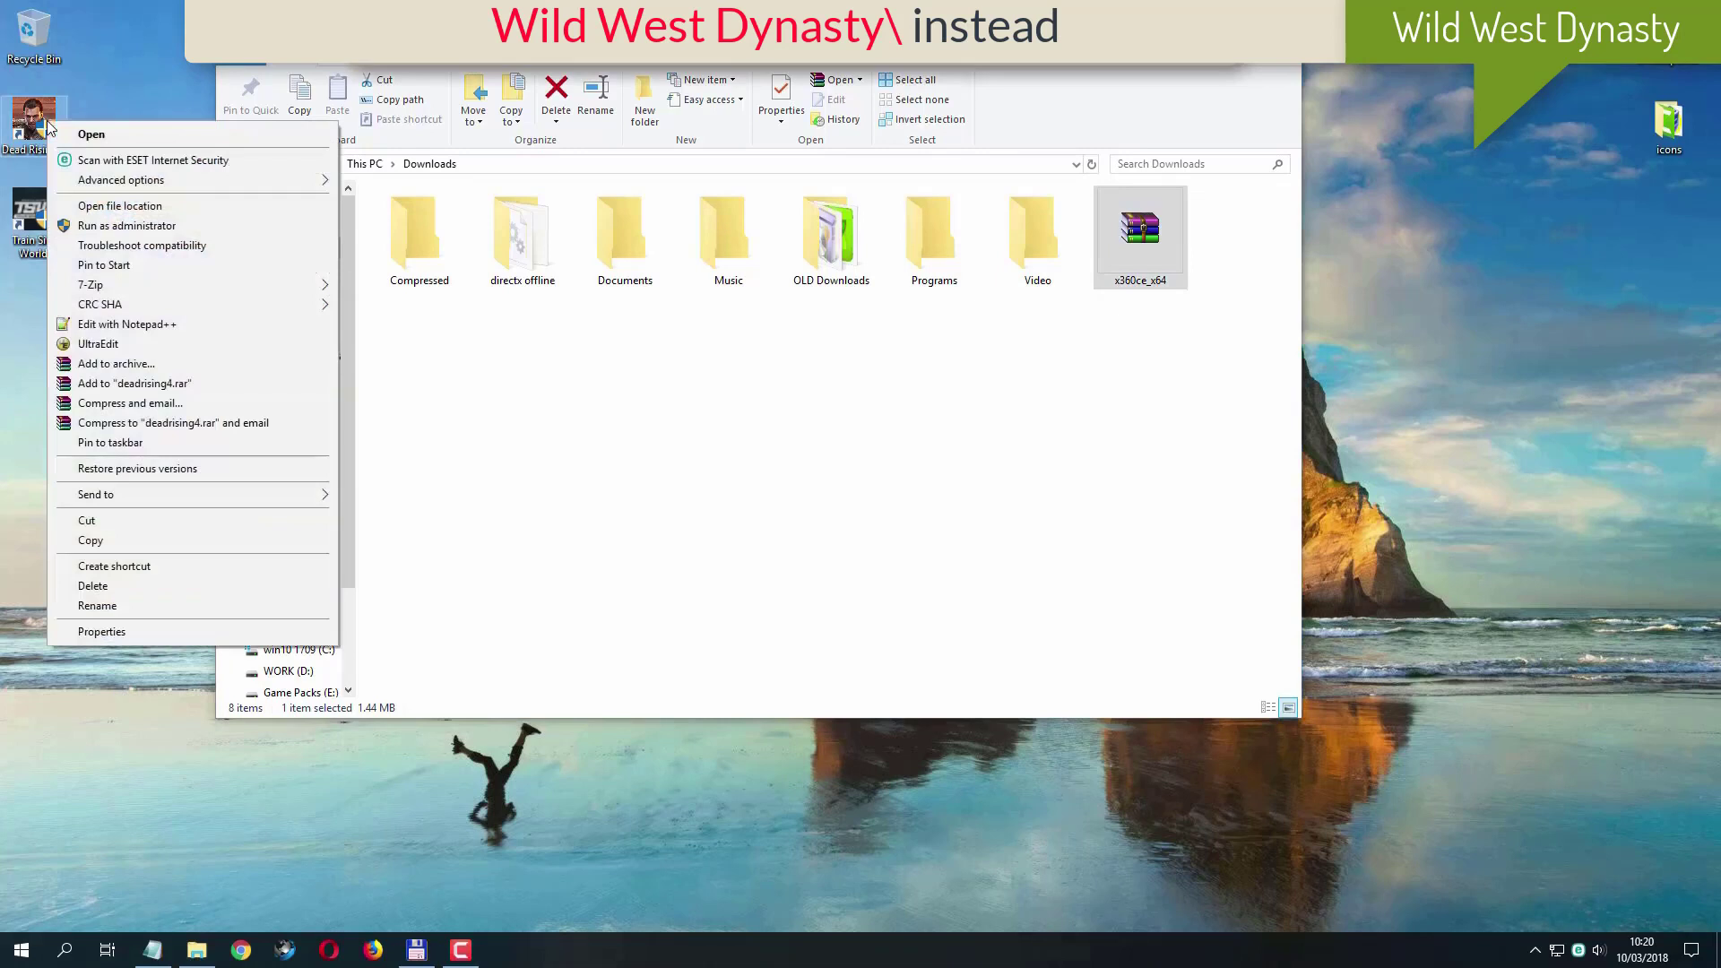
left_click(137, 207)
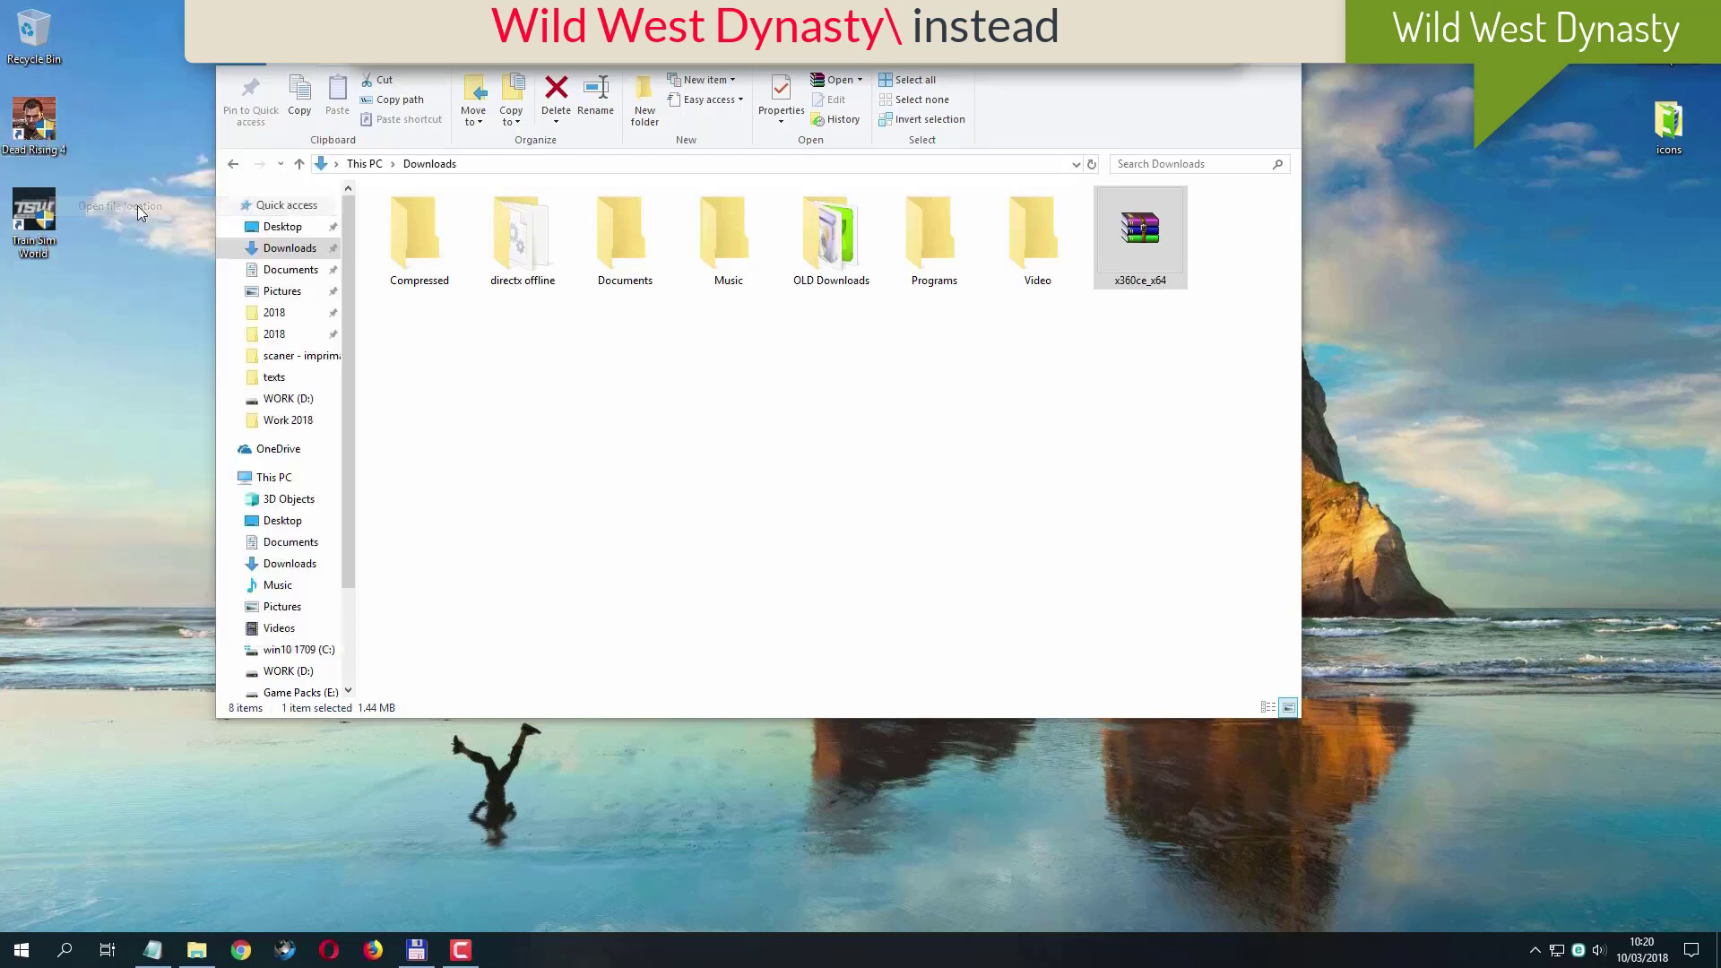
left_click_drag(690, 79, 996, 357)
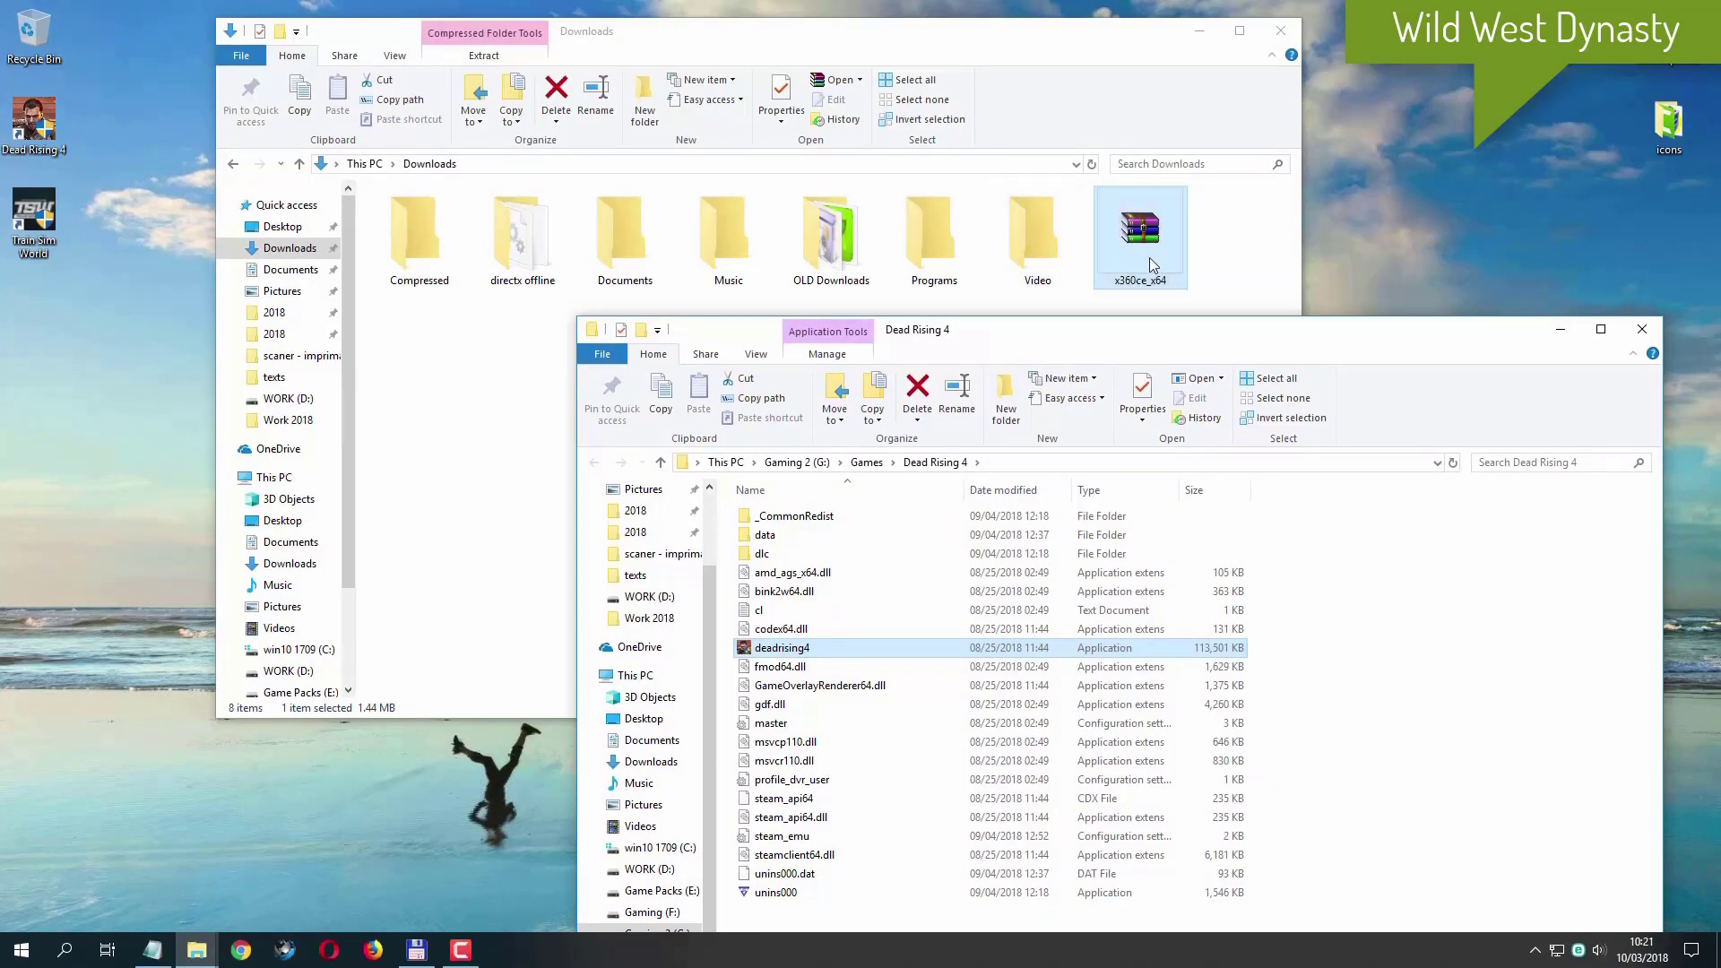
left_click_drag(1149, 259, 1512, 730)
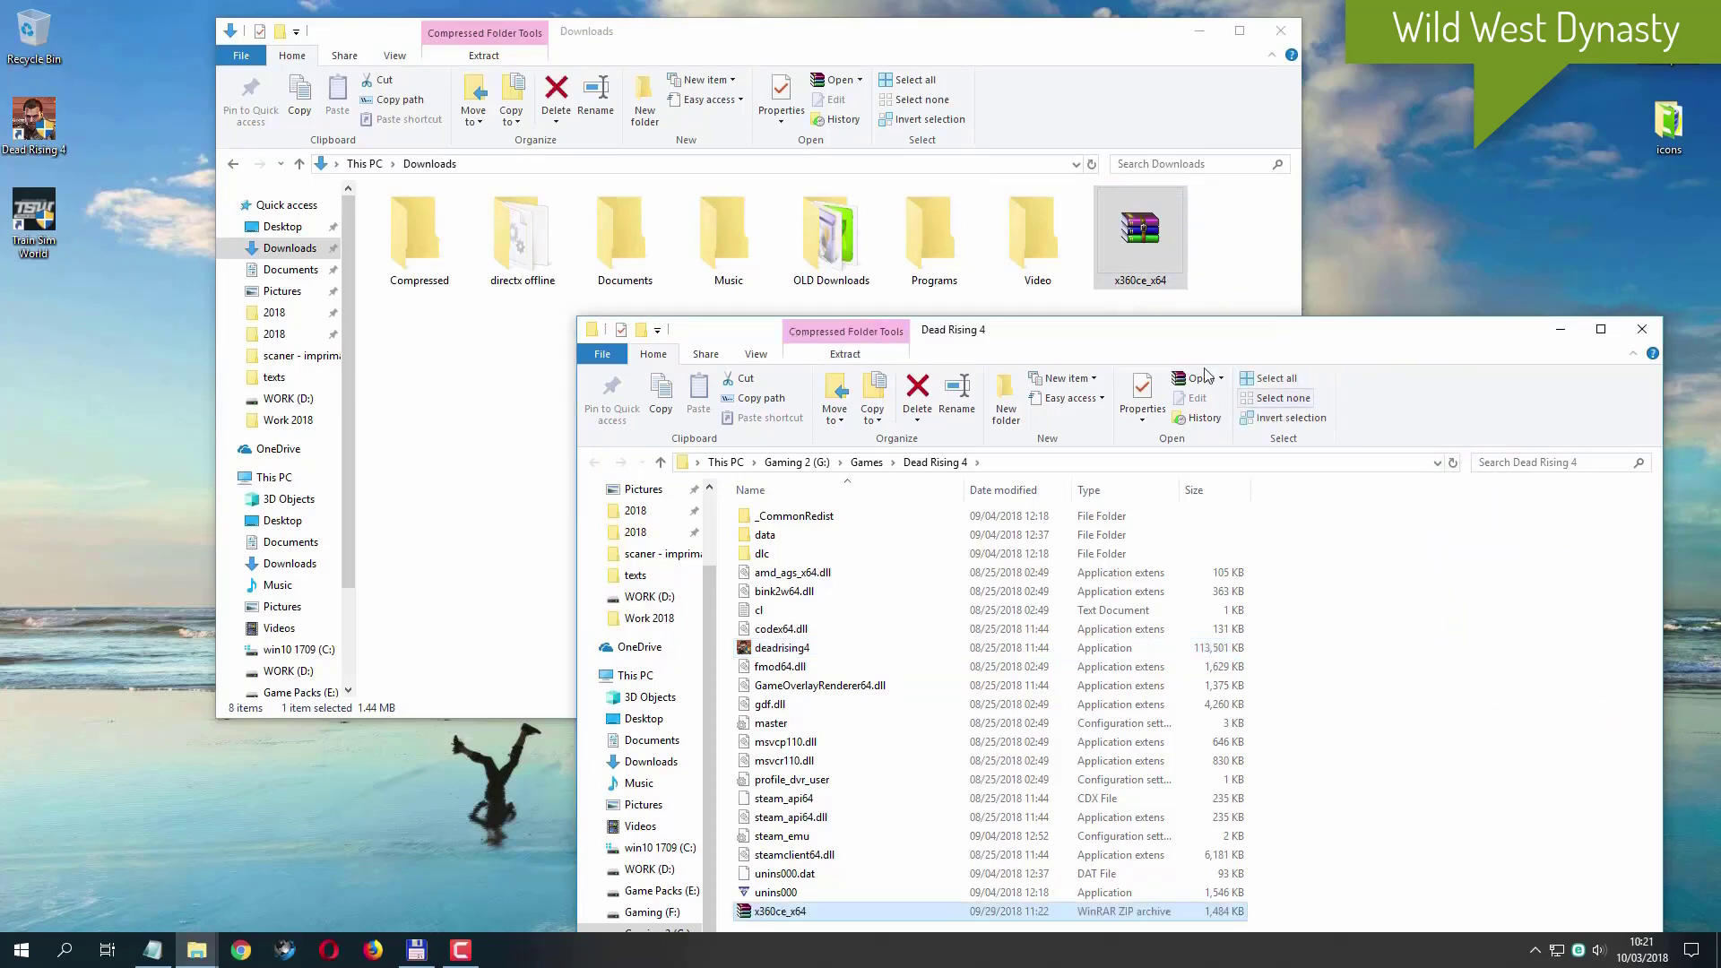
left_click_drag(1162, 351, 1055, 339)
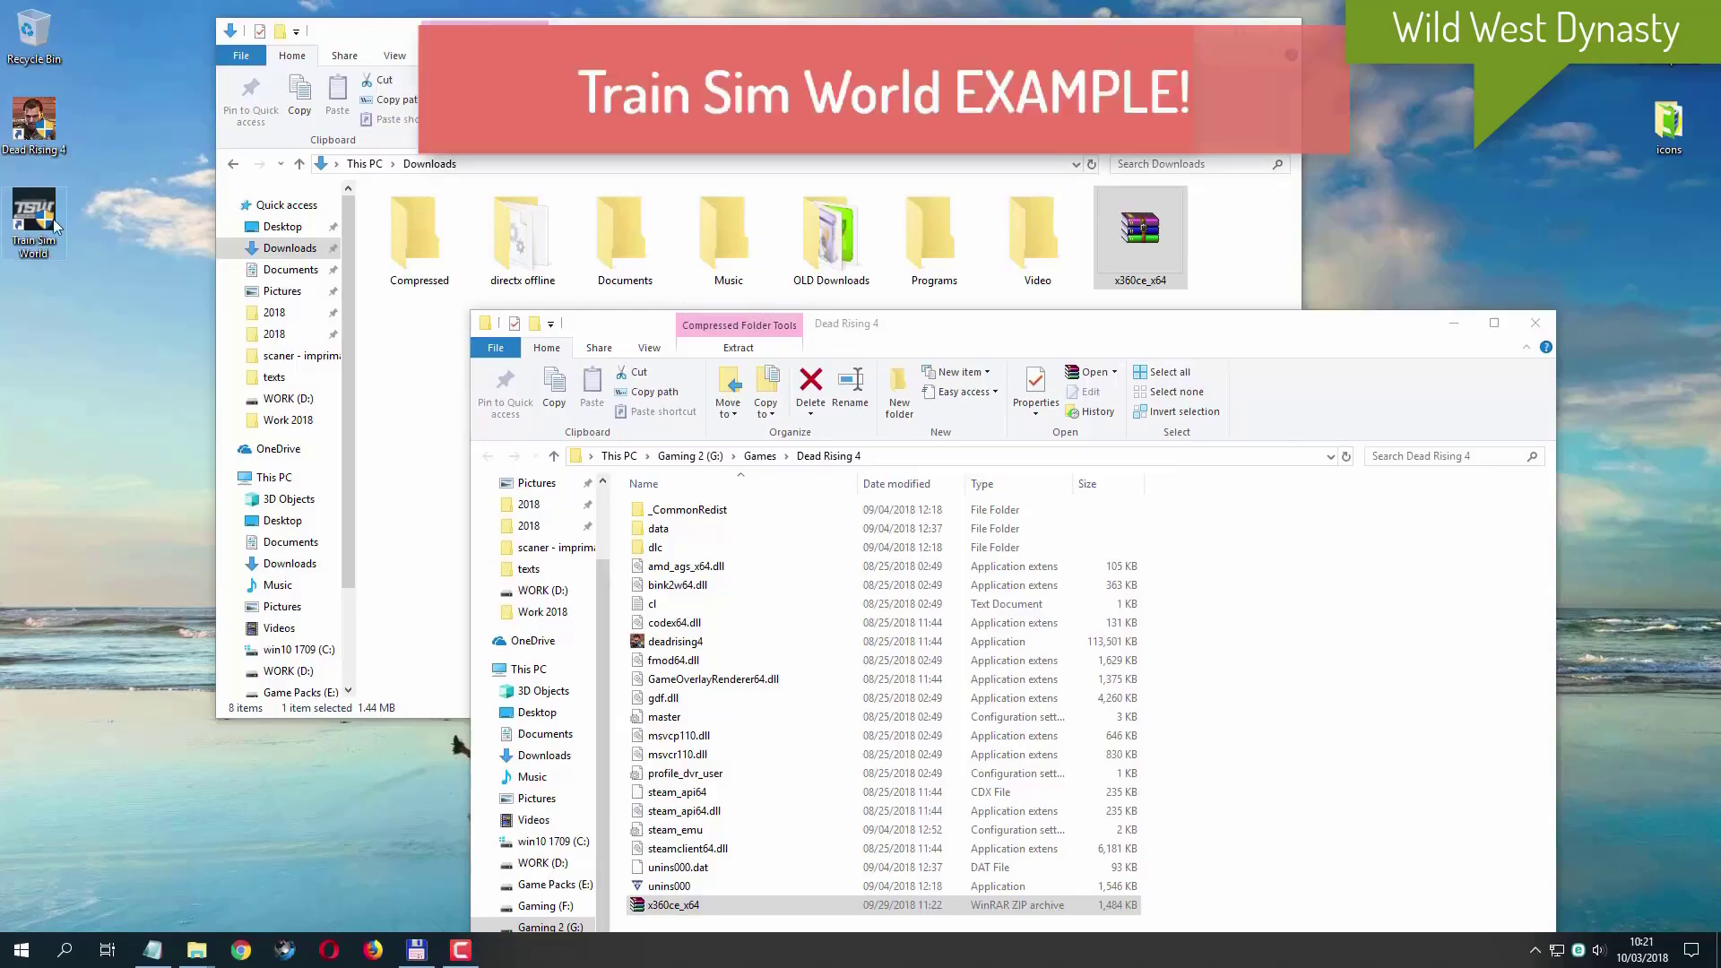
- Copy the x360ce_x64 archive into the Win64 folder behind the Train Sim World shortcut, then close that folder and return to Dead Rising 4
right_click(50, 218)
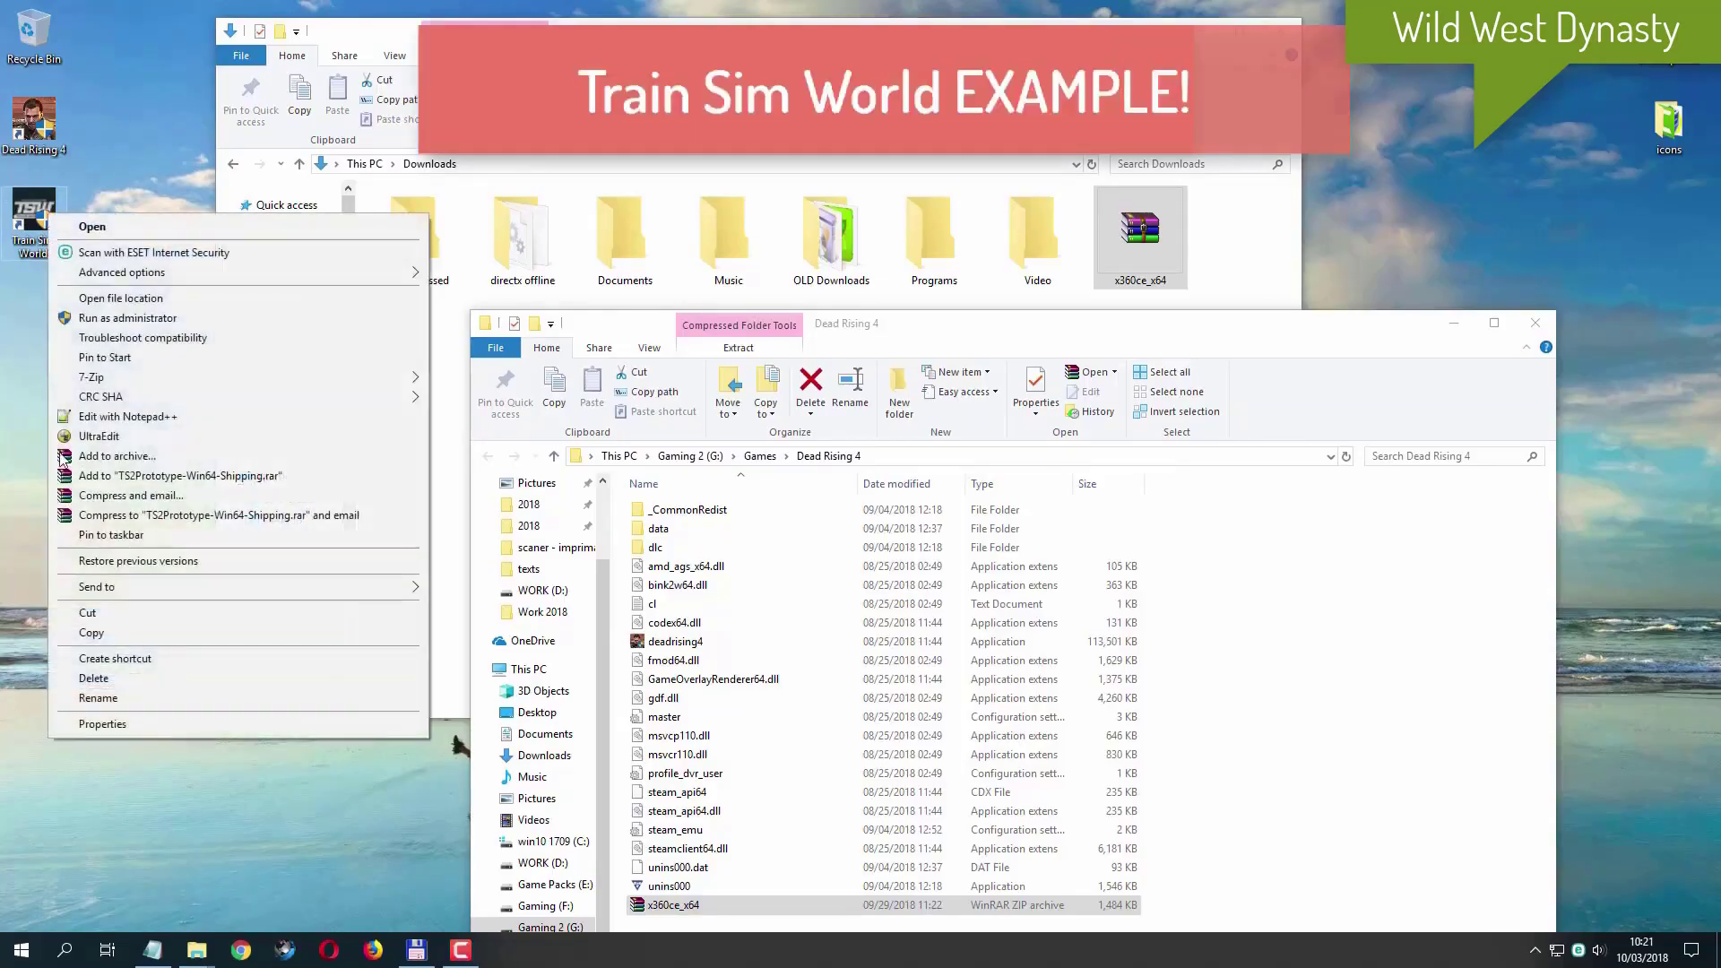
left_click(222, 297)
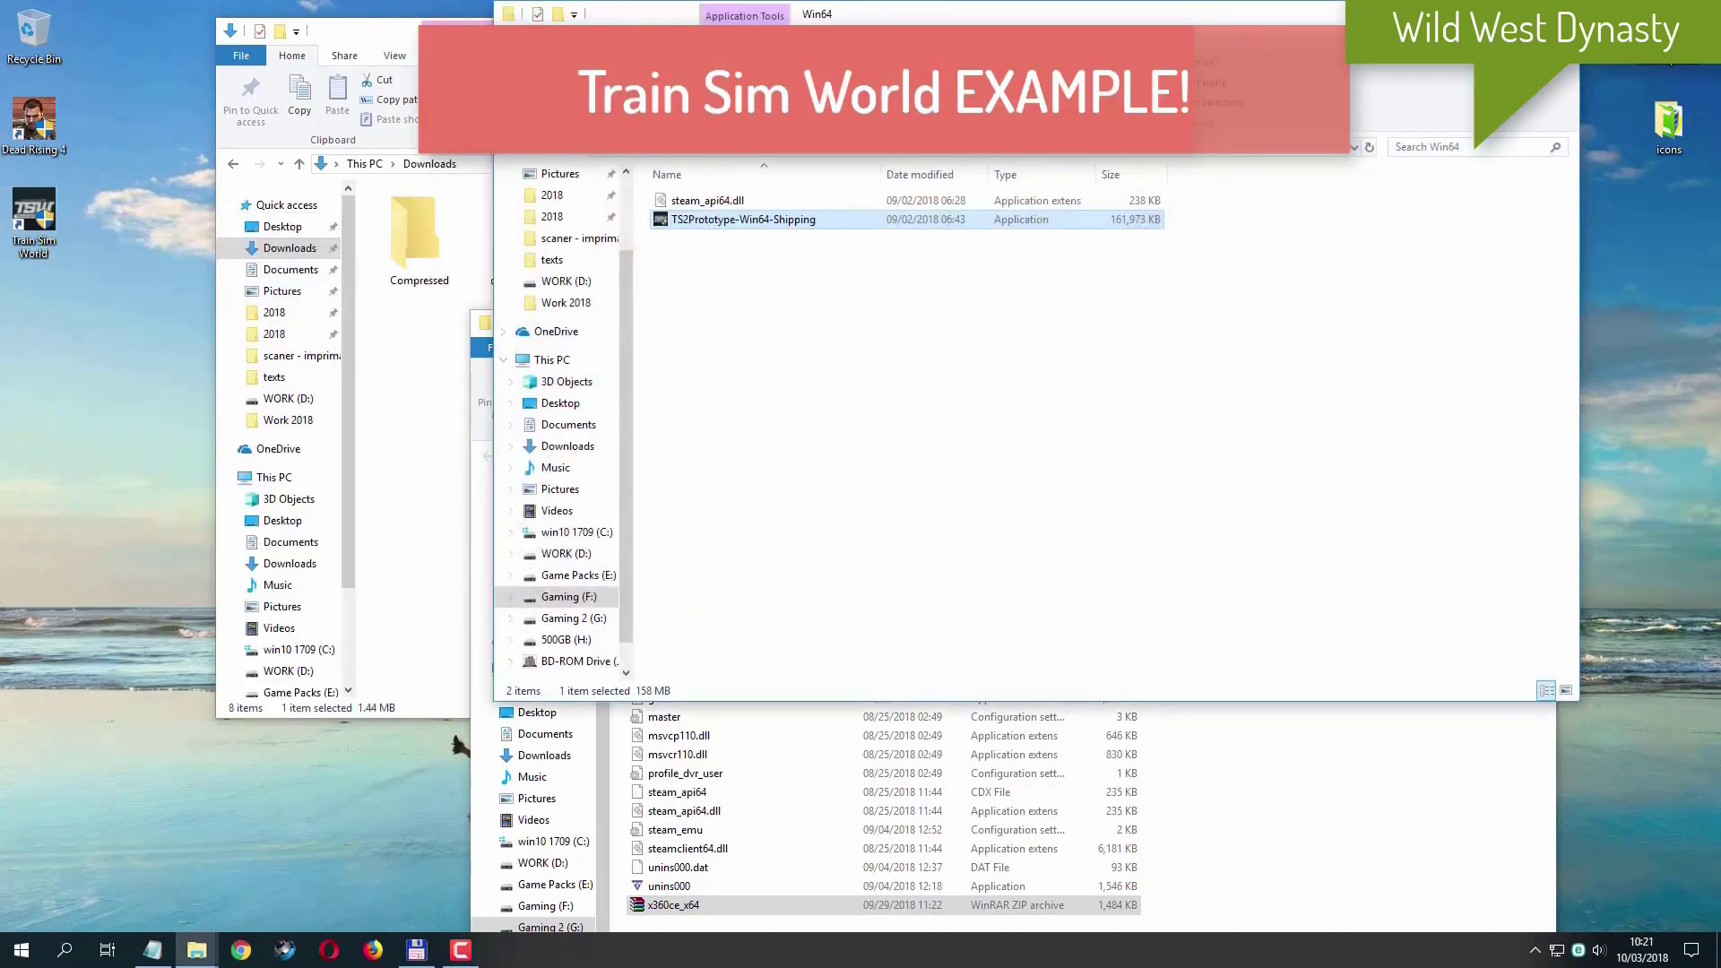
left_click_drag(1086, 22, 1317, 361)
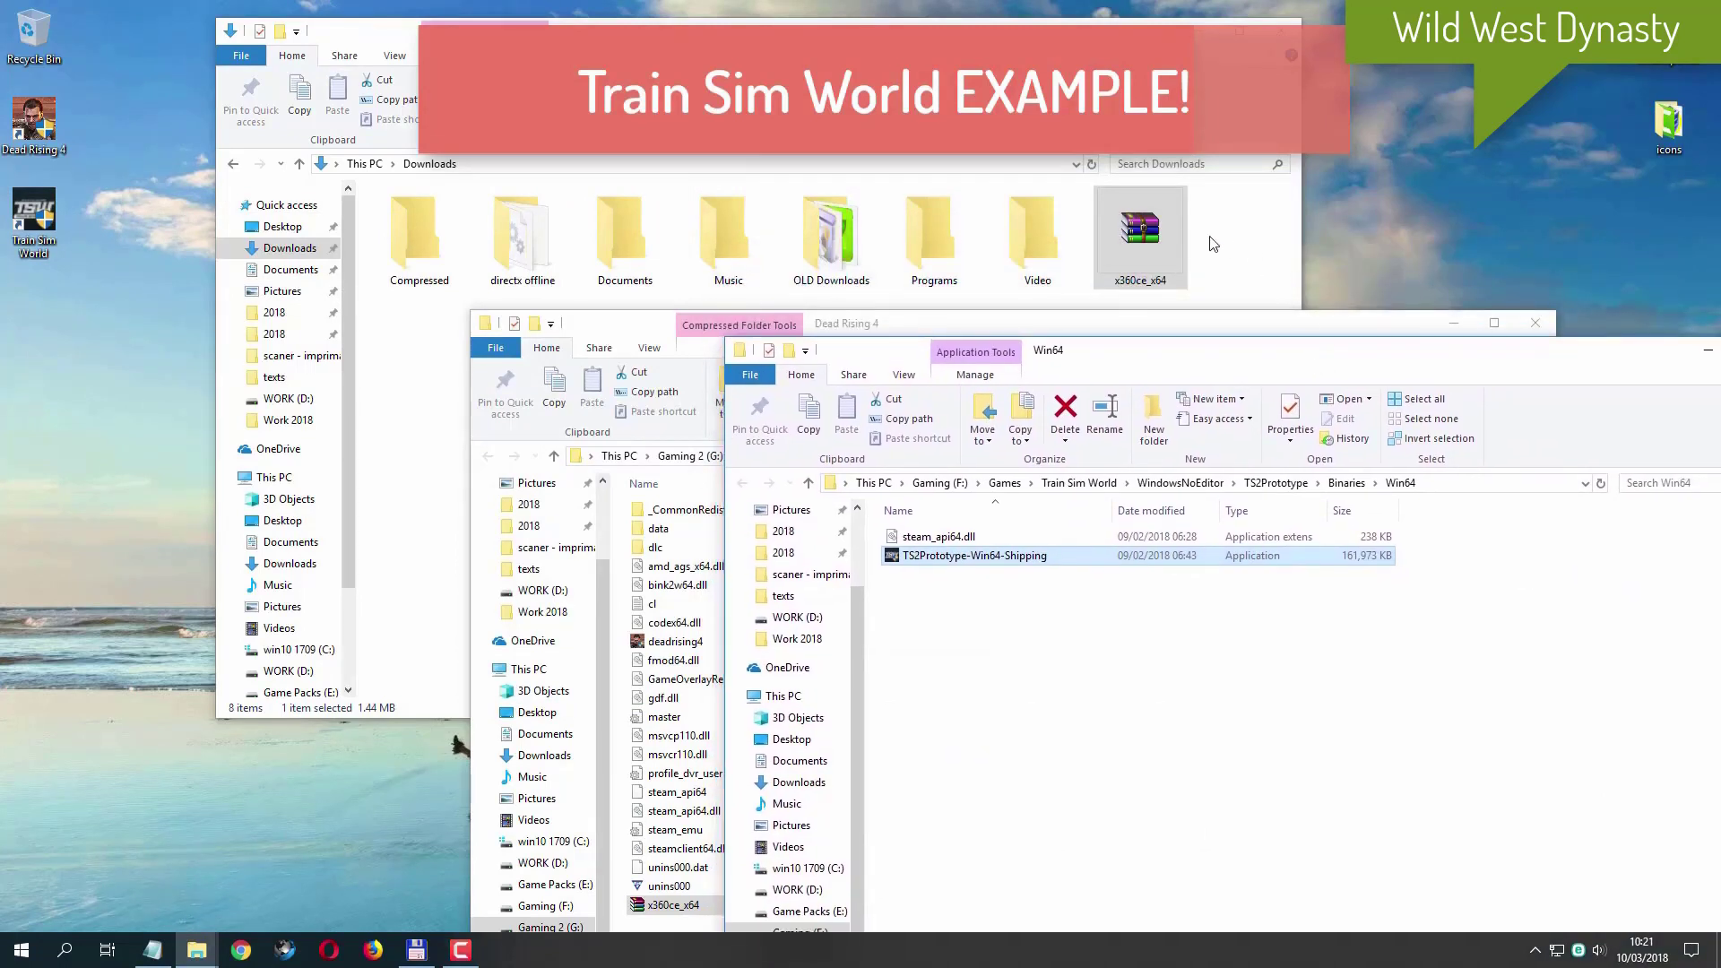
left_click_drag(1133, 235, 1282, 734)
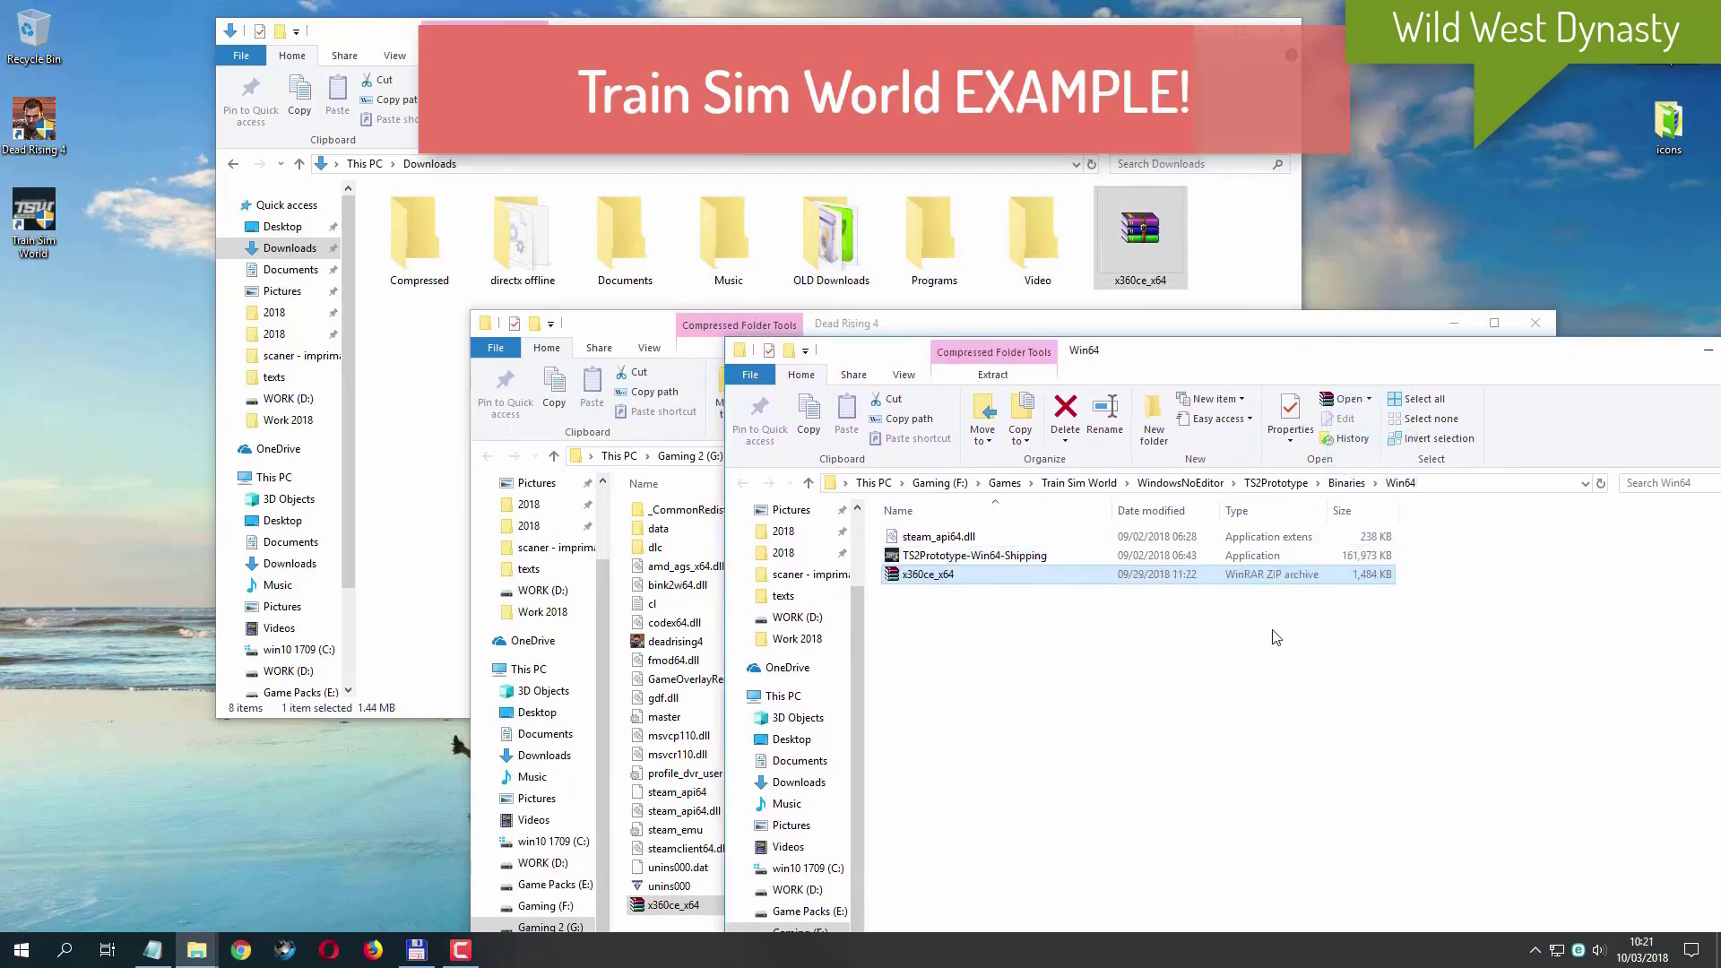
left_click_drag(1371, 360, 960, 274)
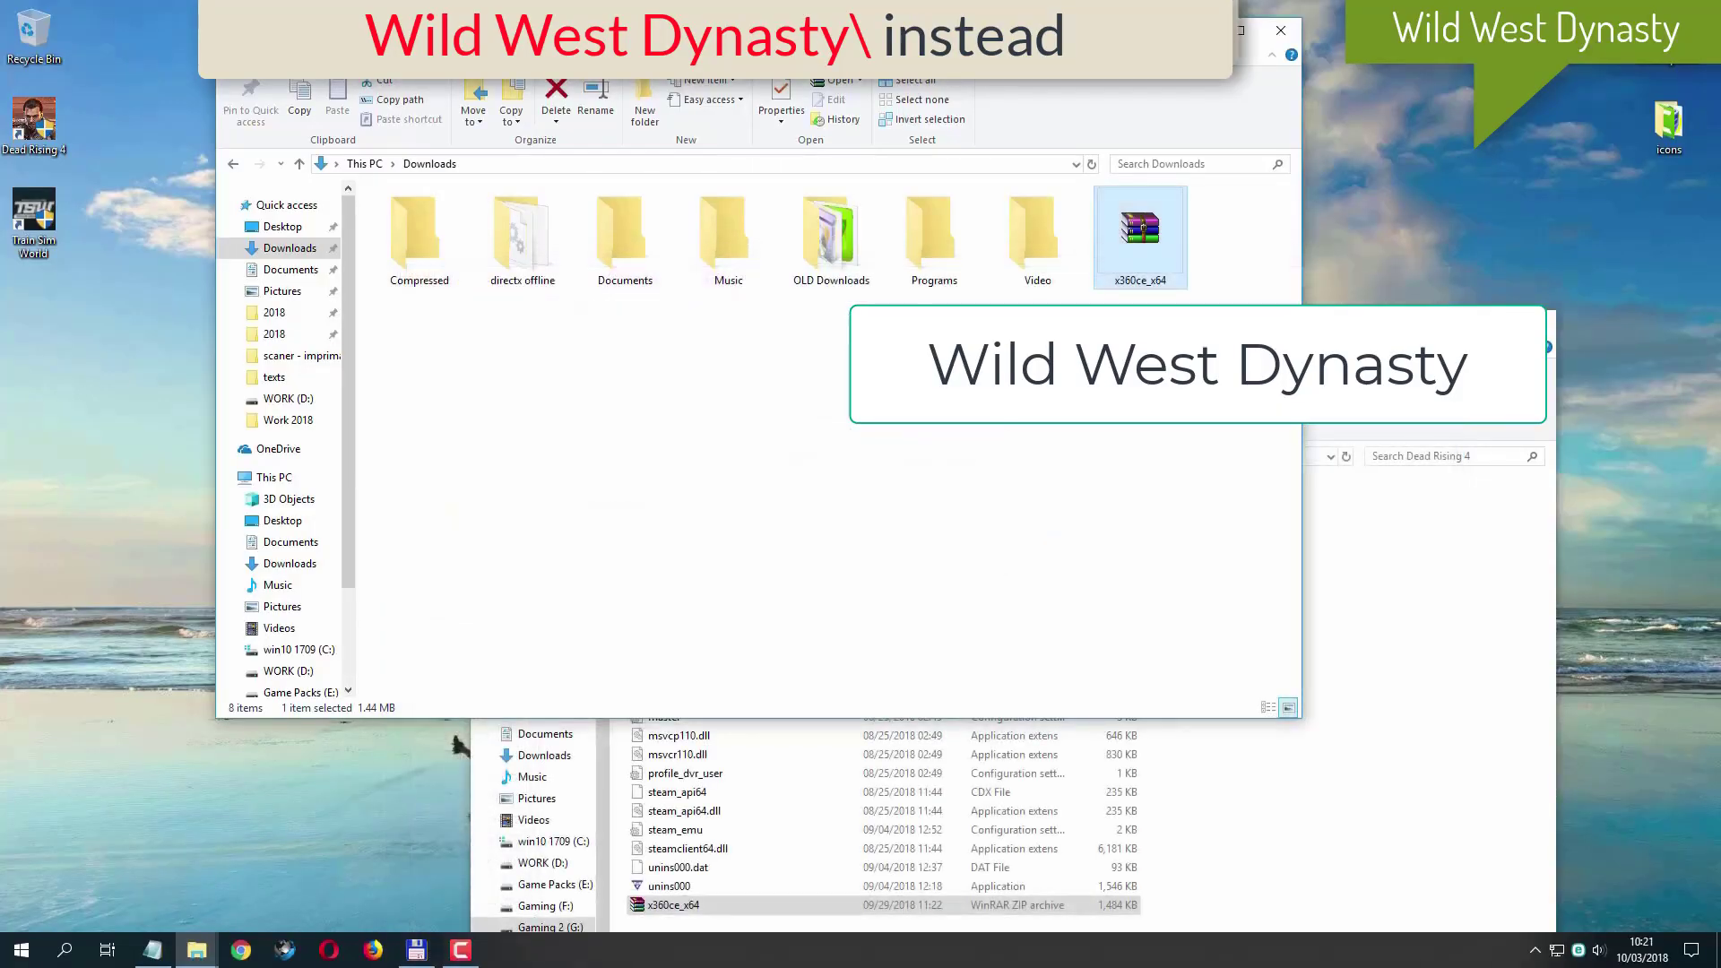
key("alt+Tab")
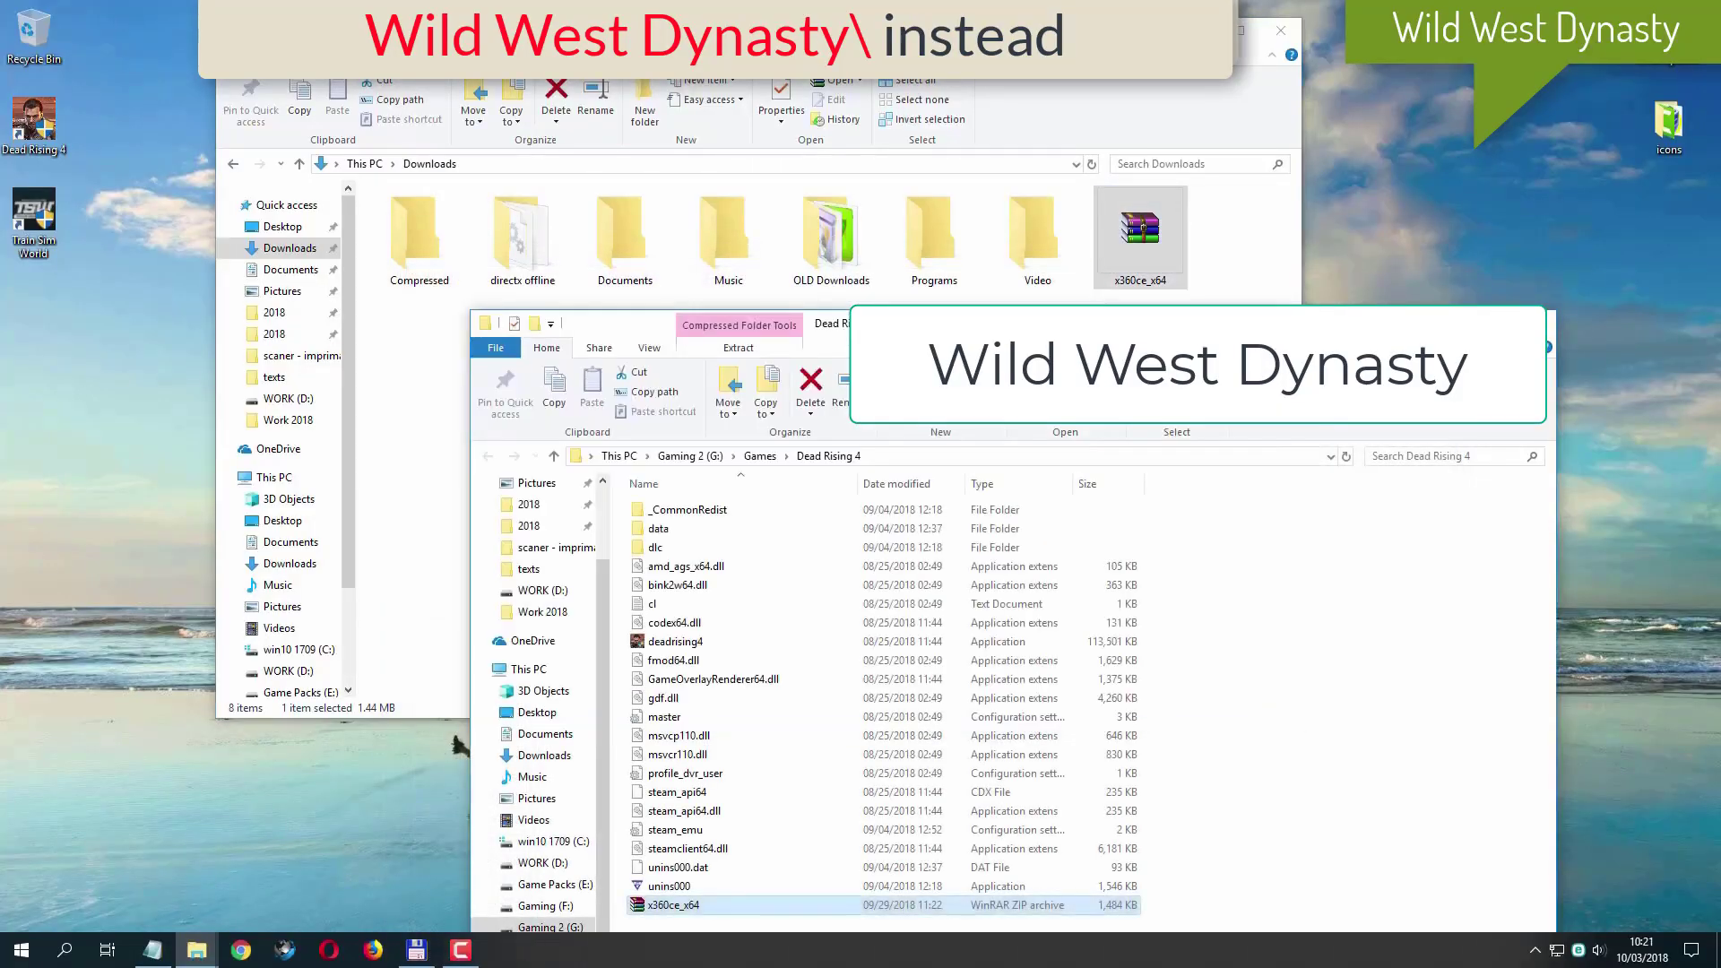
left_click_drag(1179, 316, 1051, 99)
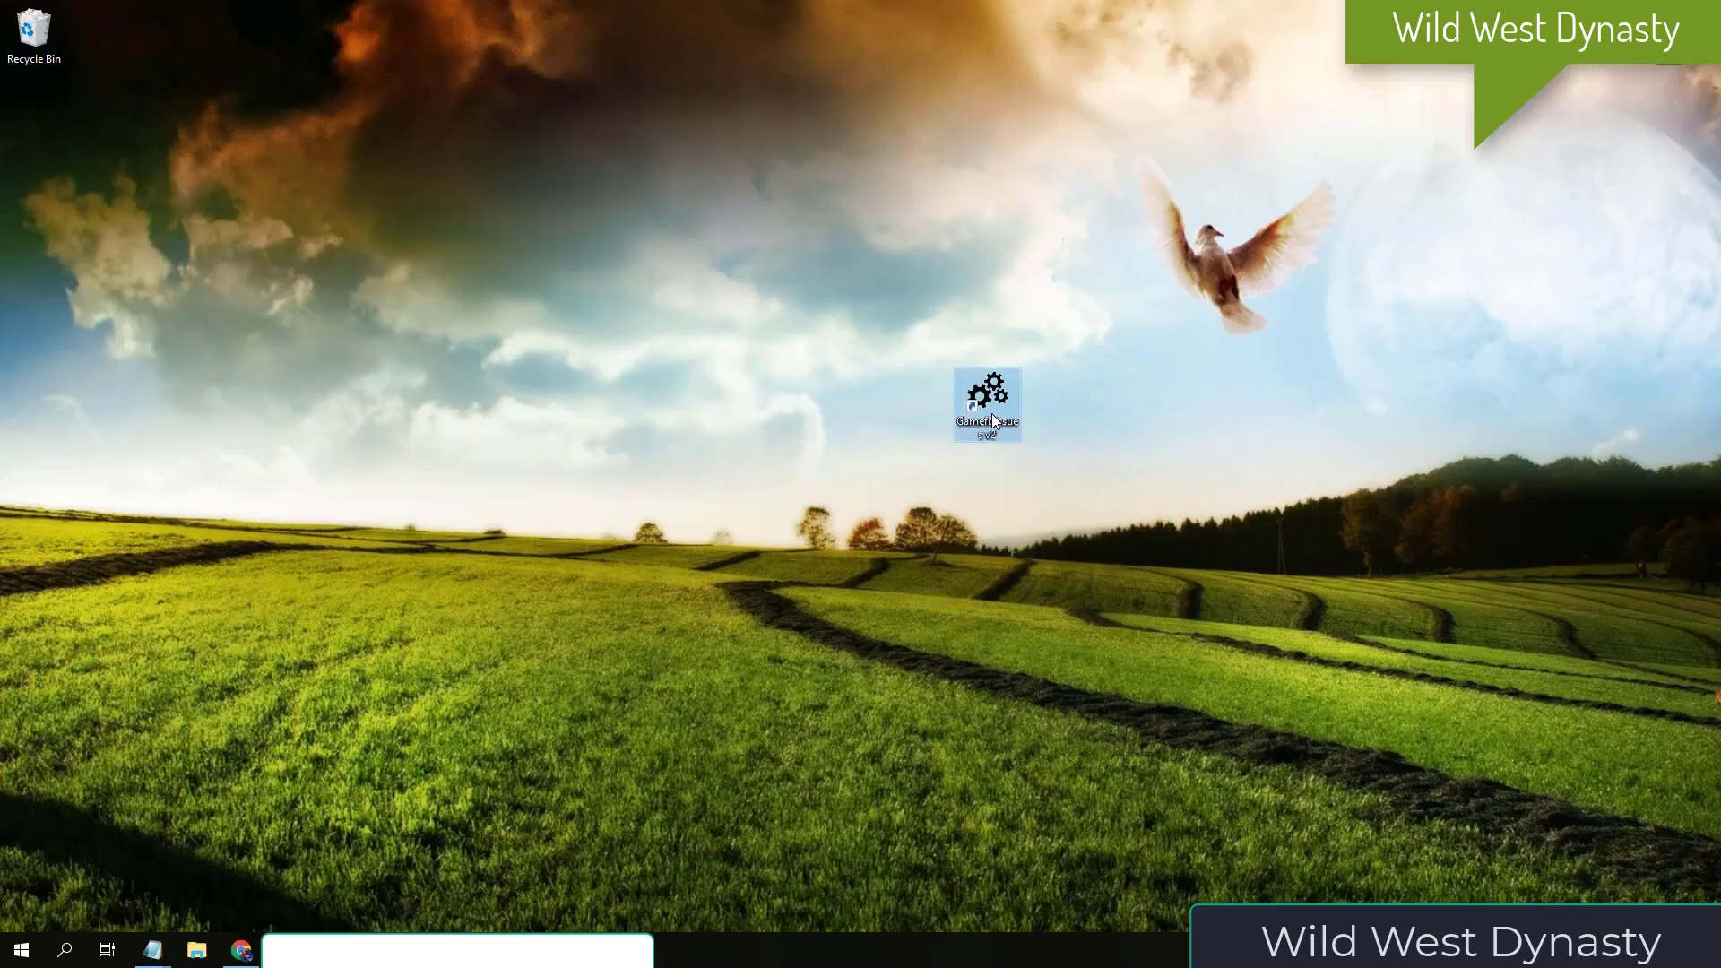
- Launch the Gamefixissue Tool from the desktop and start its Gamepad Emulator installer, continuing to the installation directory choice
double_click(991, 410)
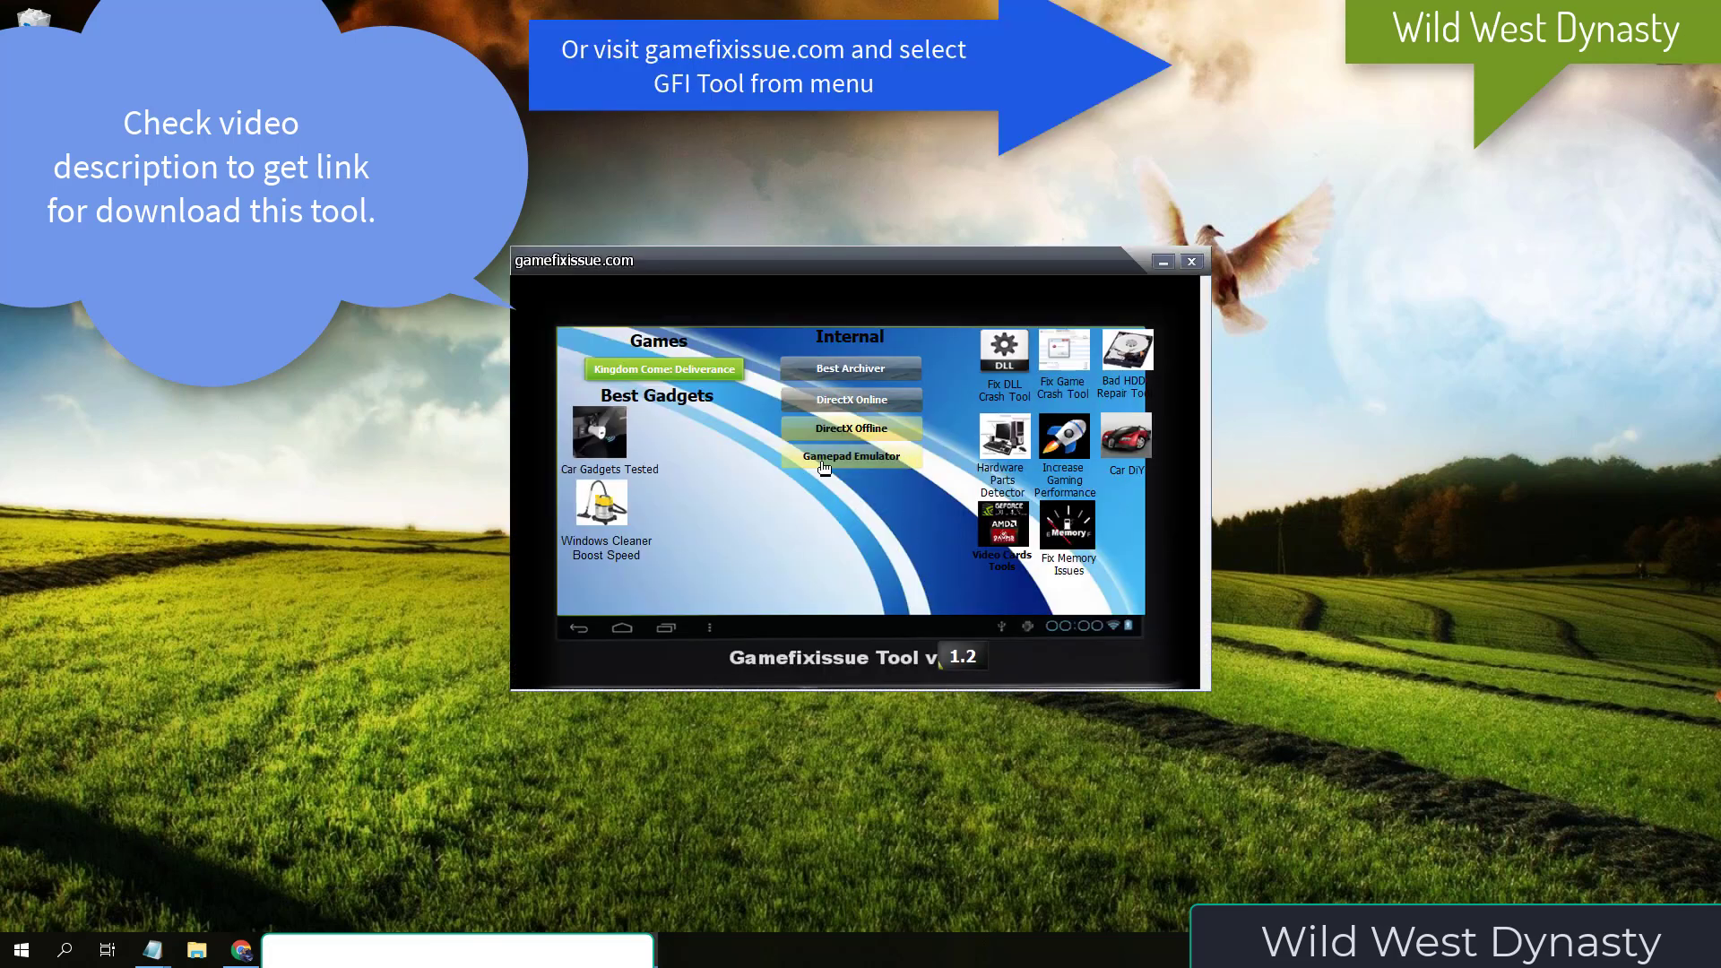
left_click(824, 467)
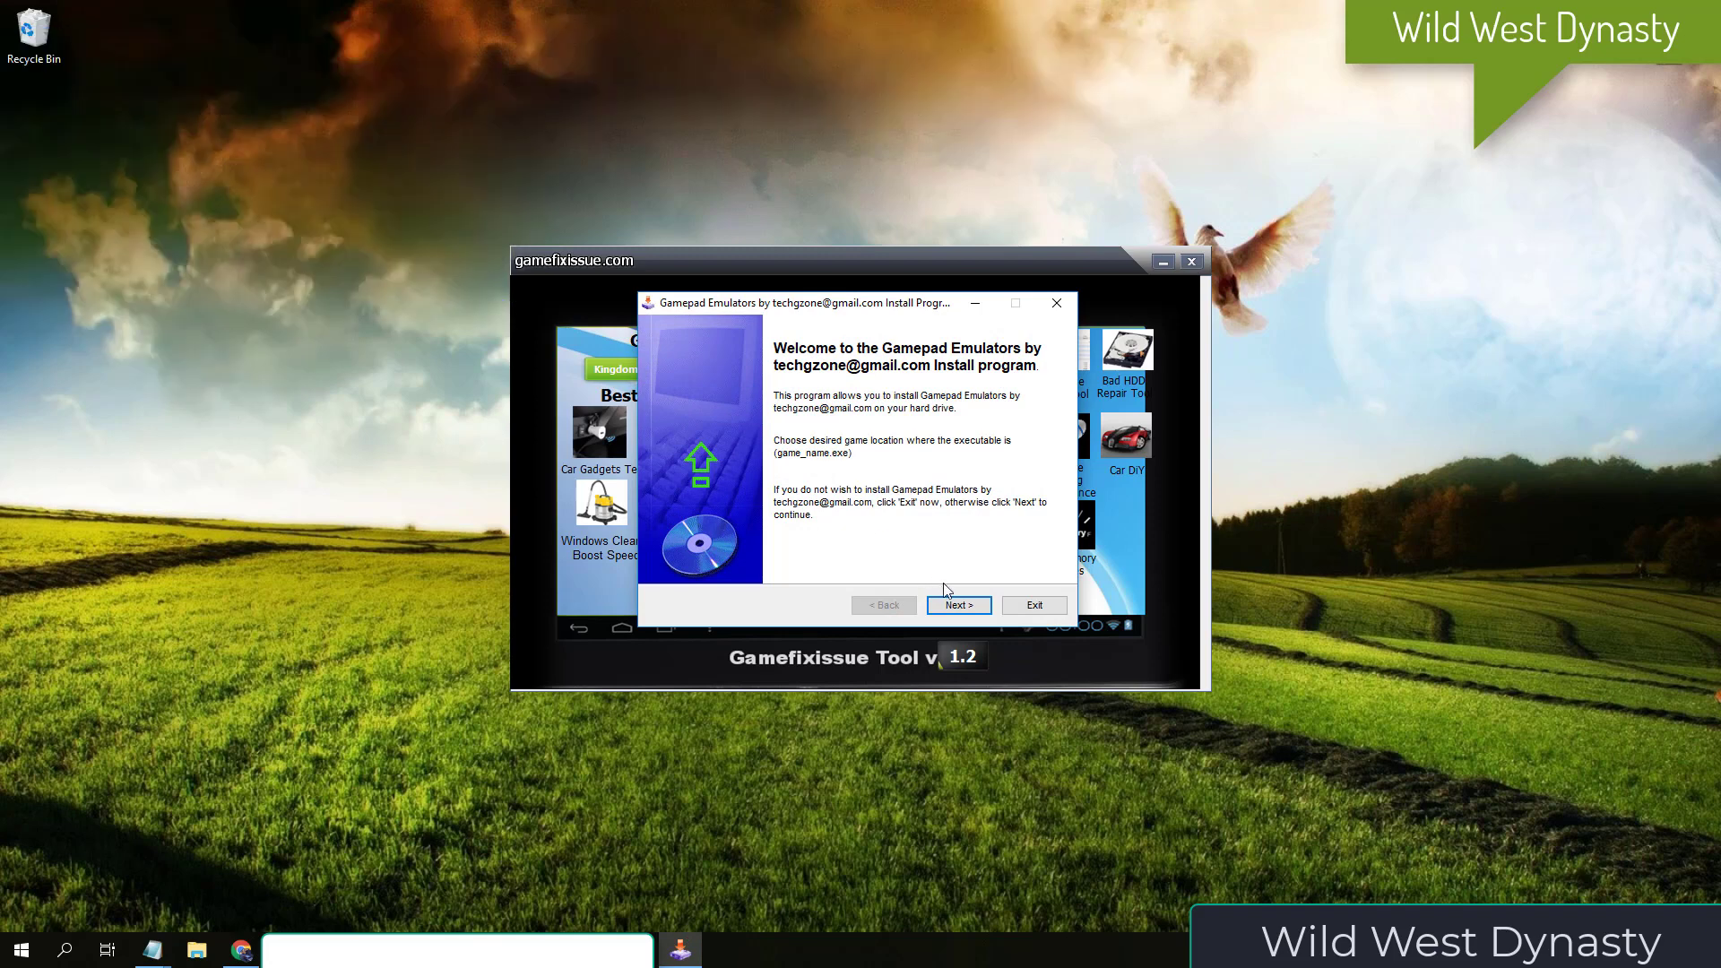
left_click(958, 606)
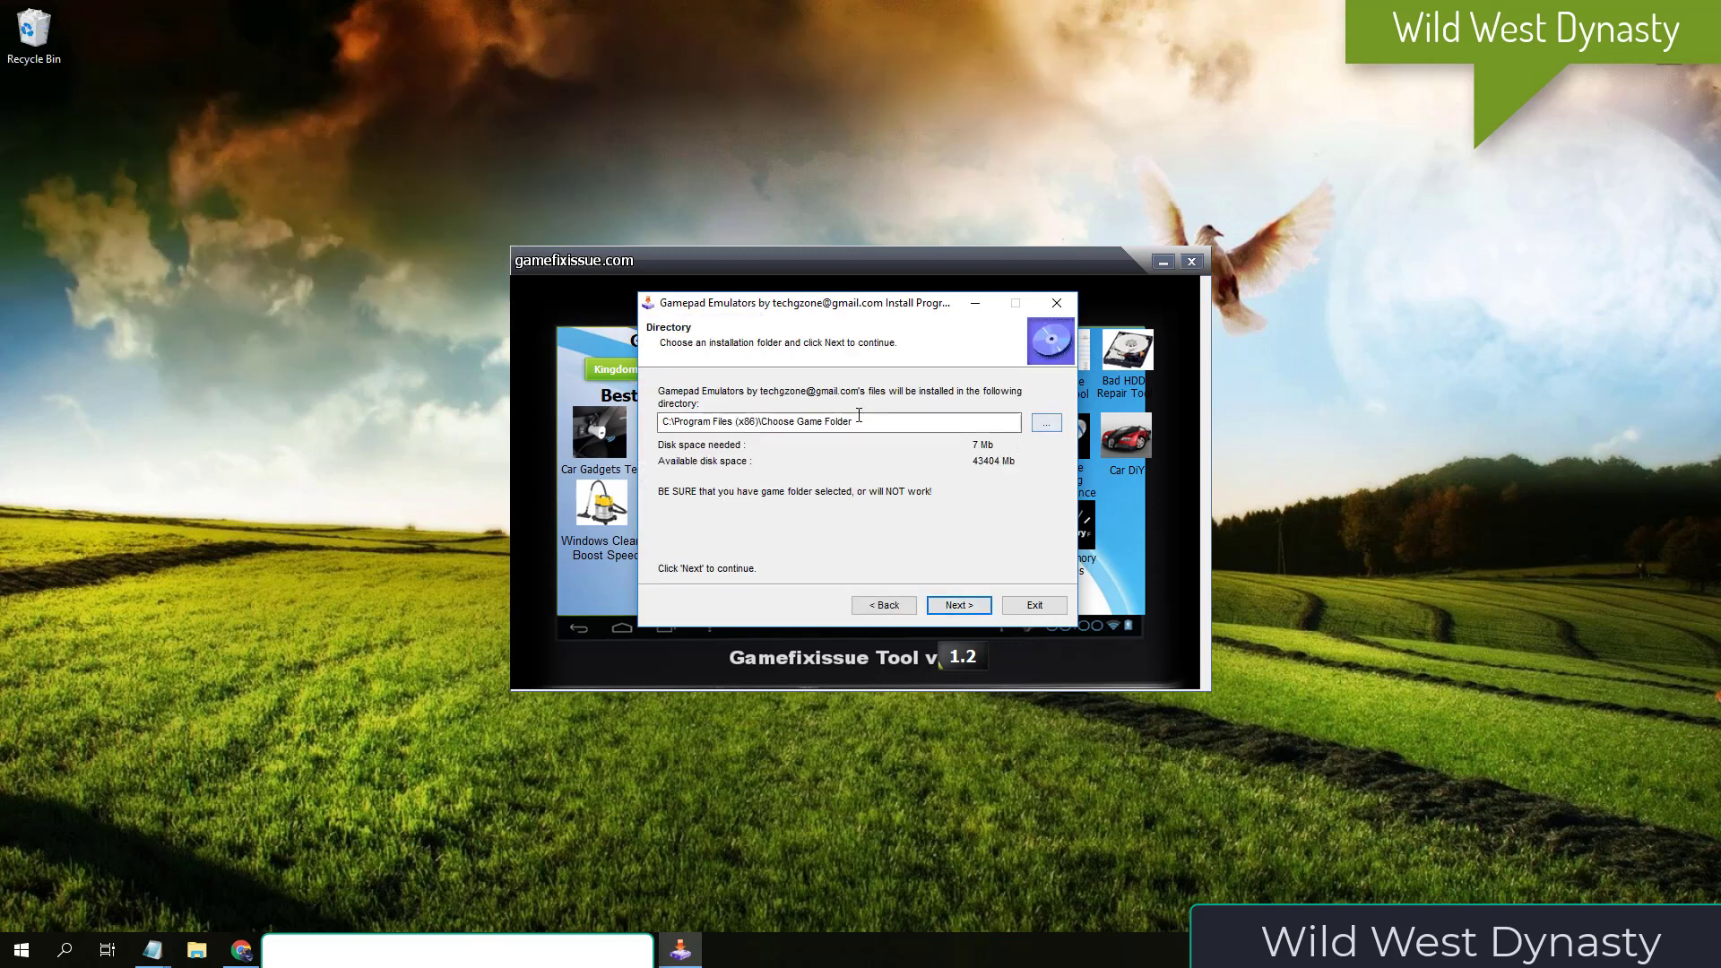
- Install the Gamepad Emulators into the Just Cause 4 folder under Steam Folder for Games on Gaming (F:), then exit the installer
triple_click(858, 415)
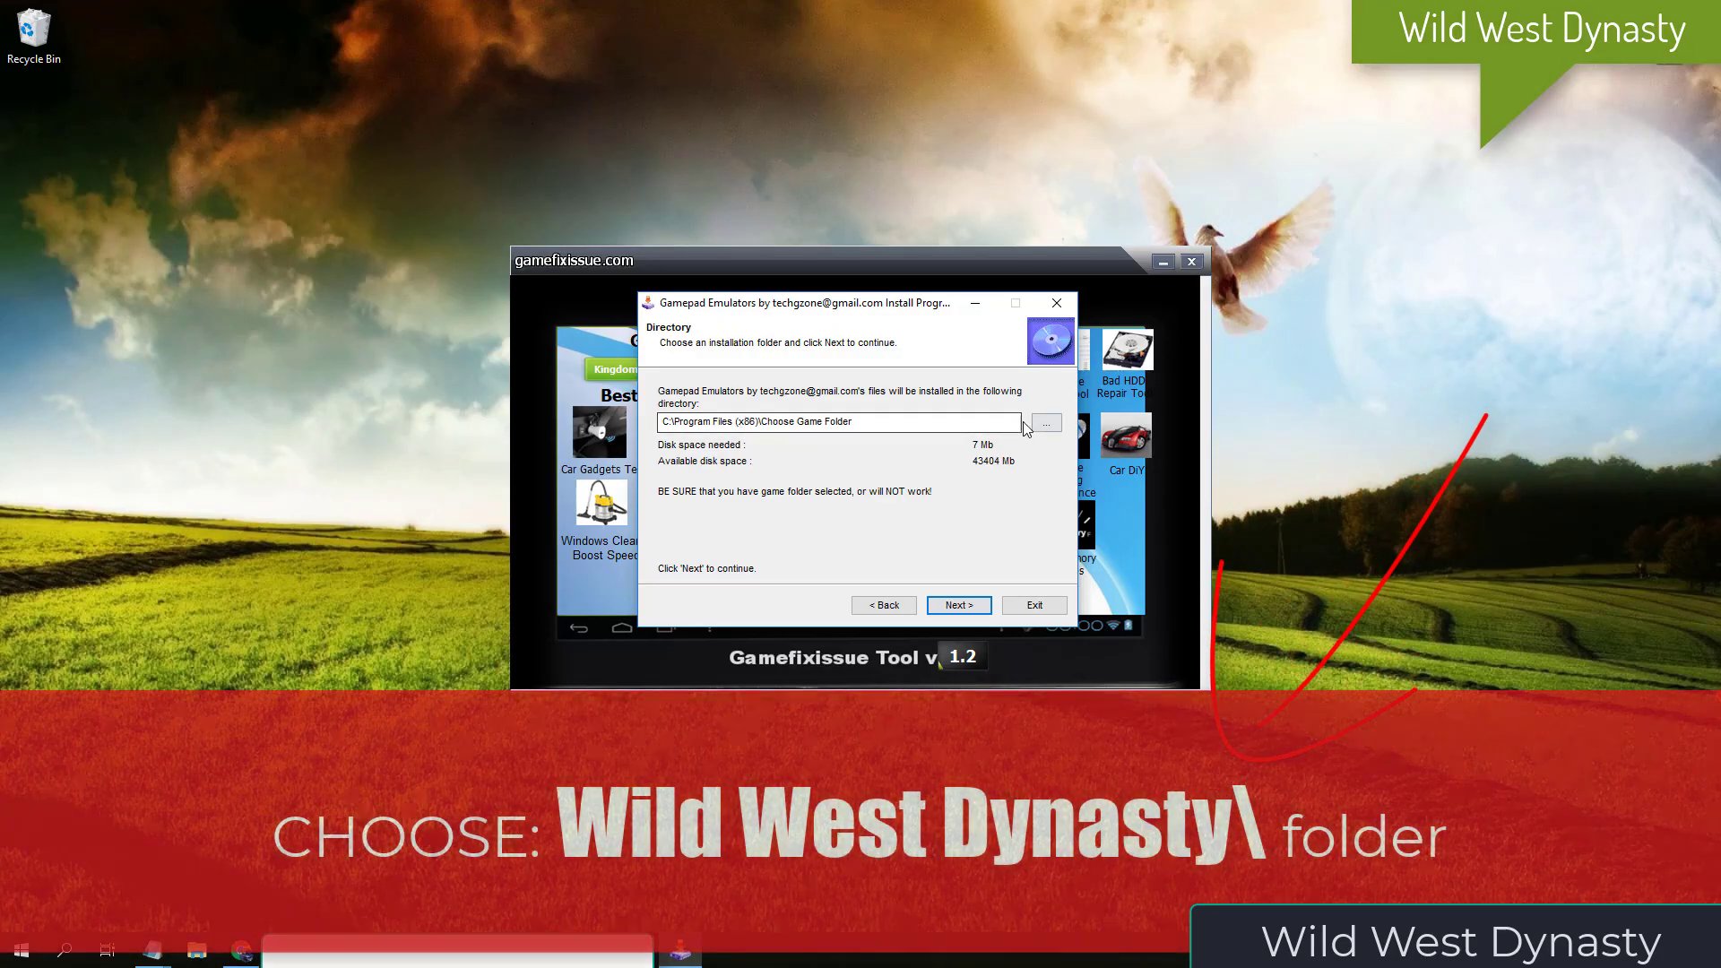
left_click(1046, 423)
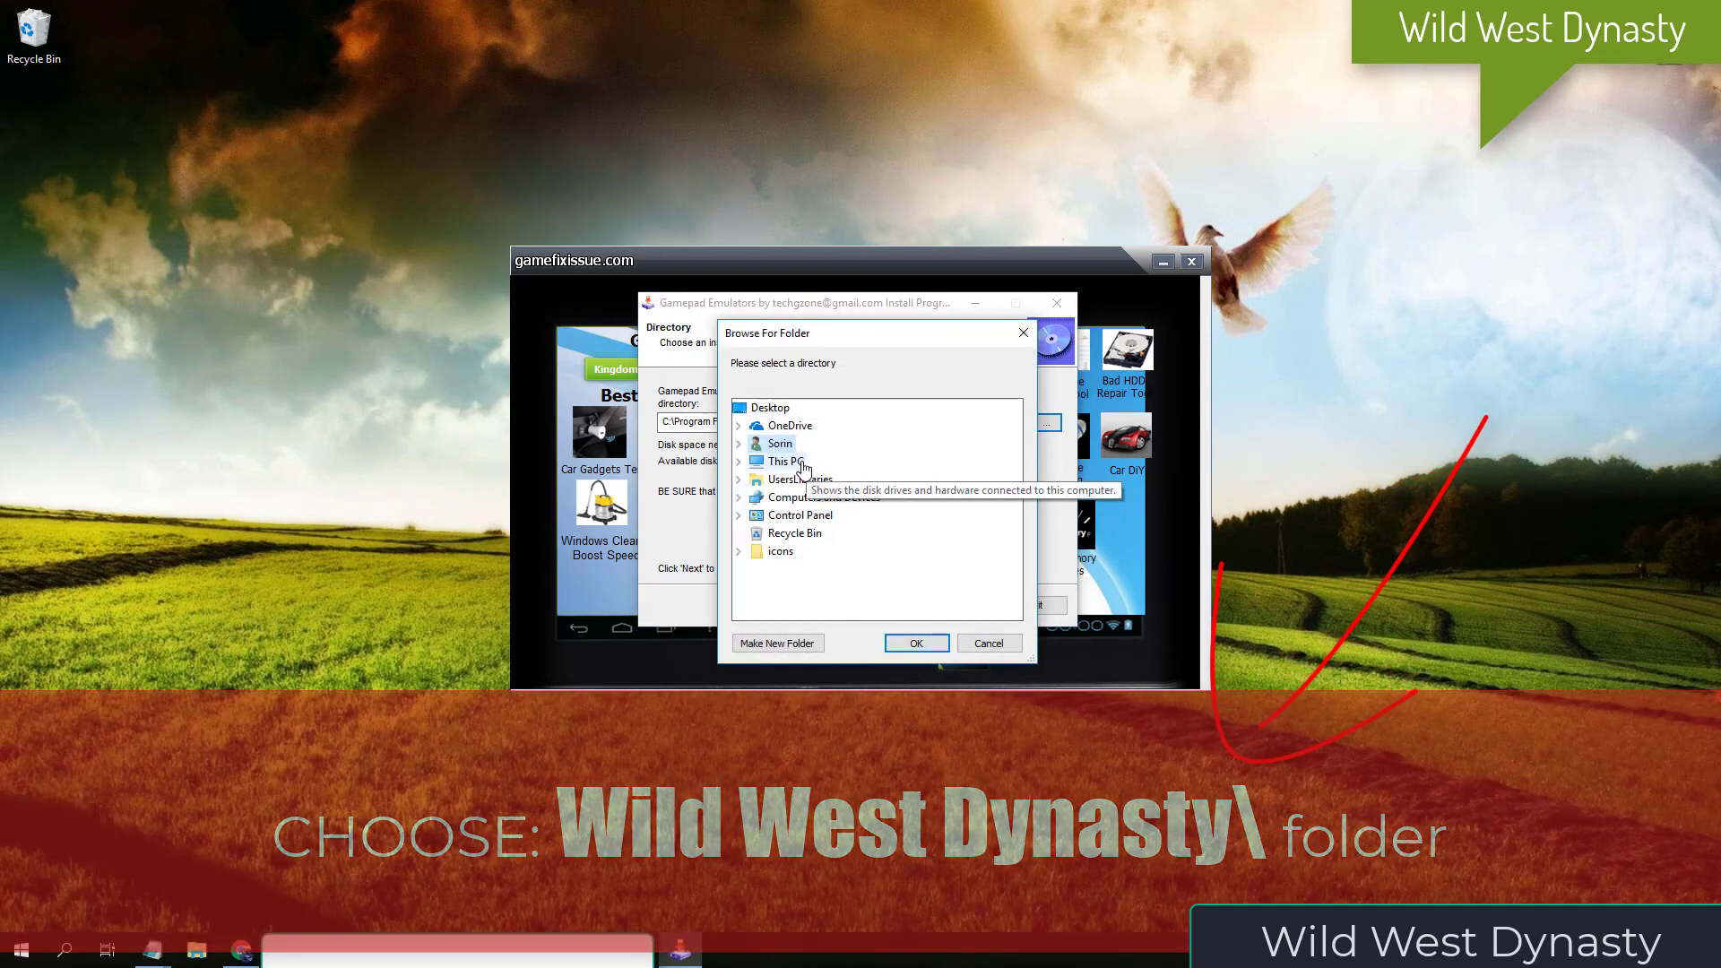
double_click(802, 462)
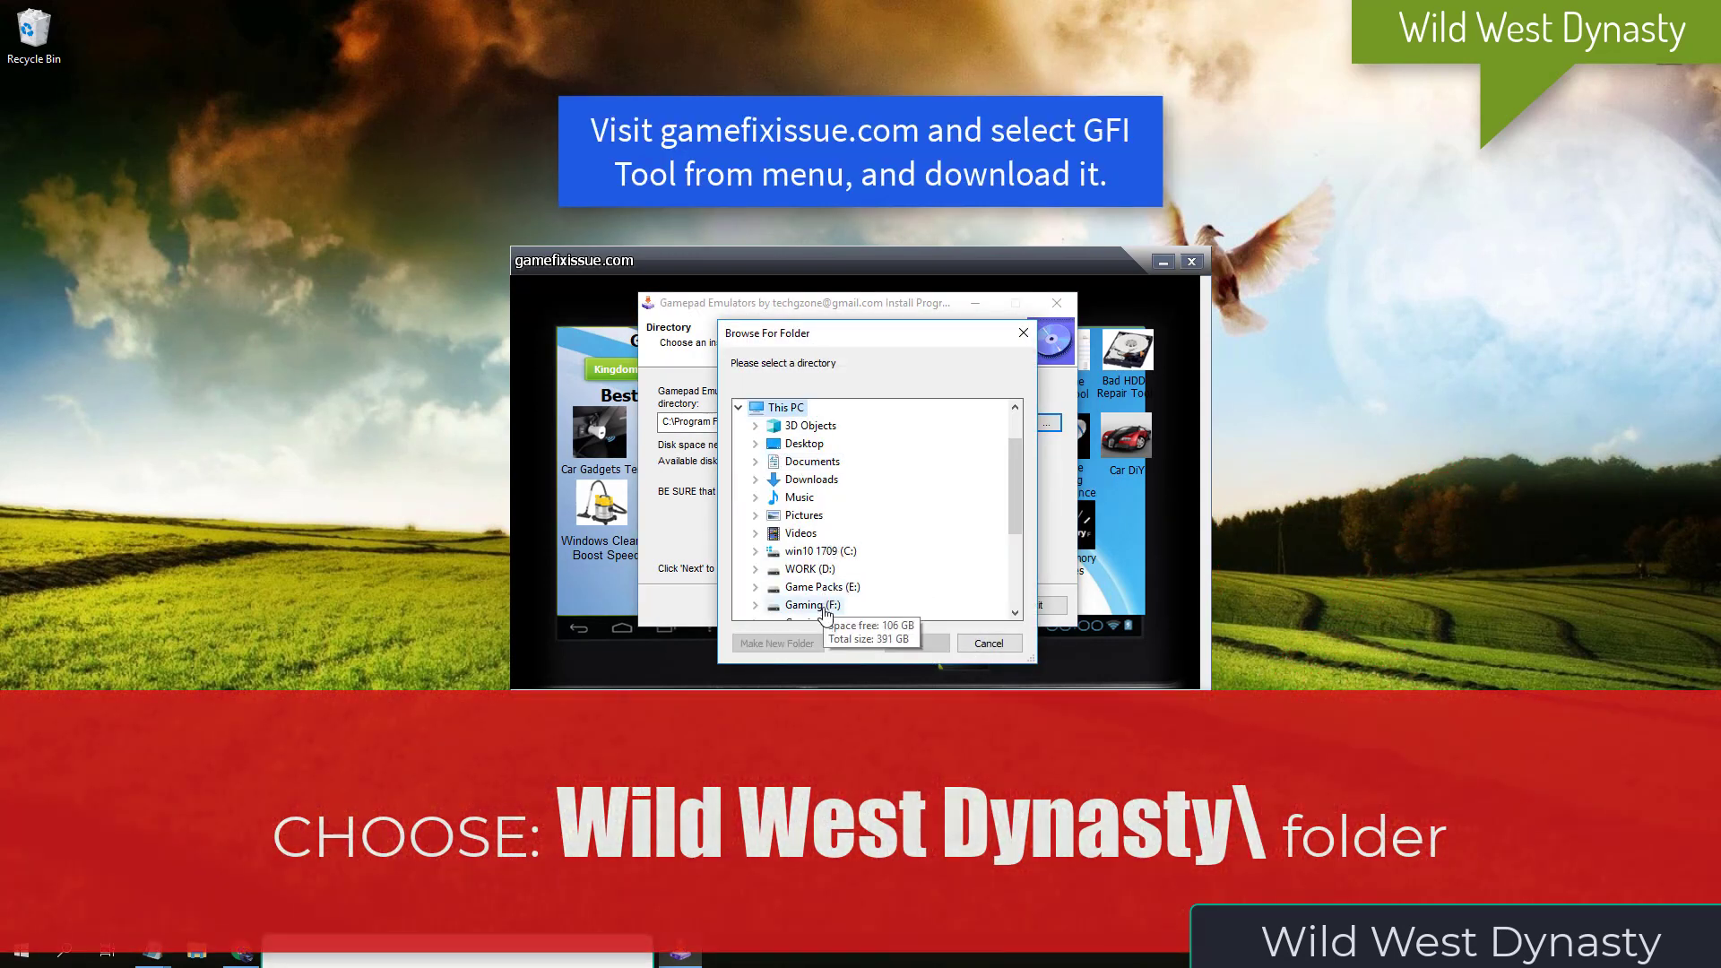
double_click(822, 609)
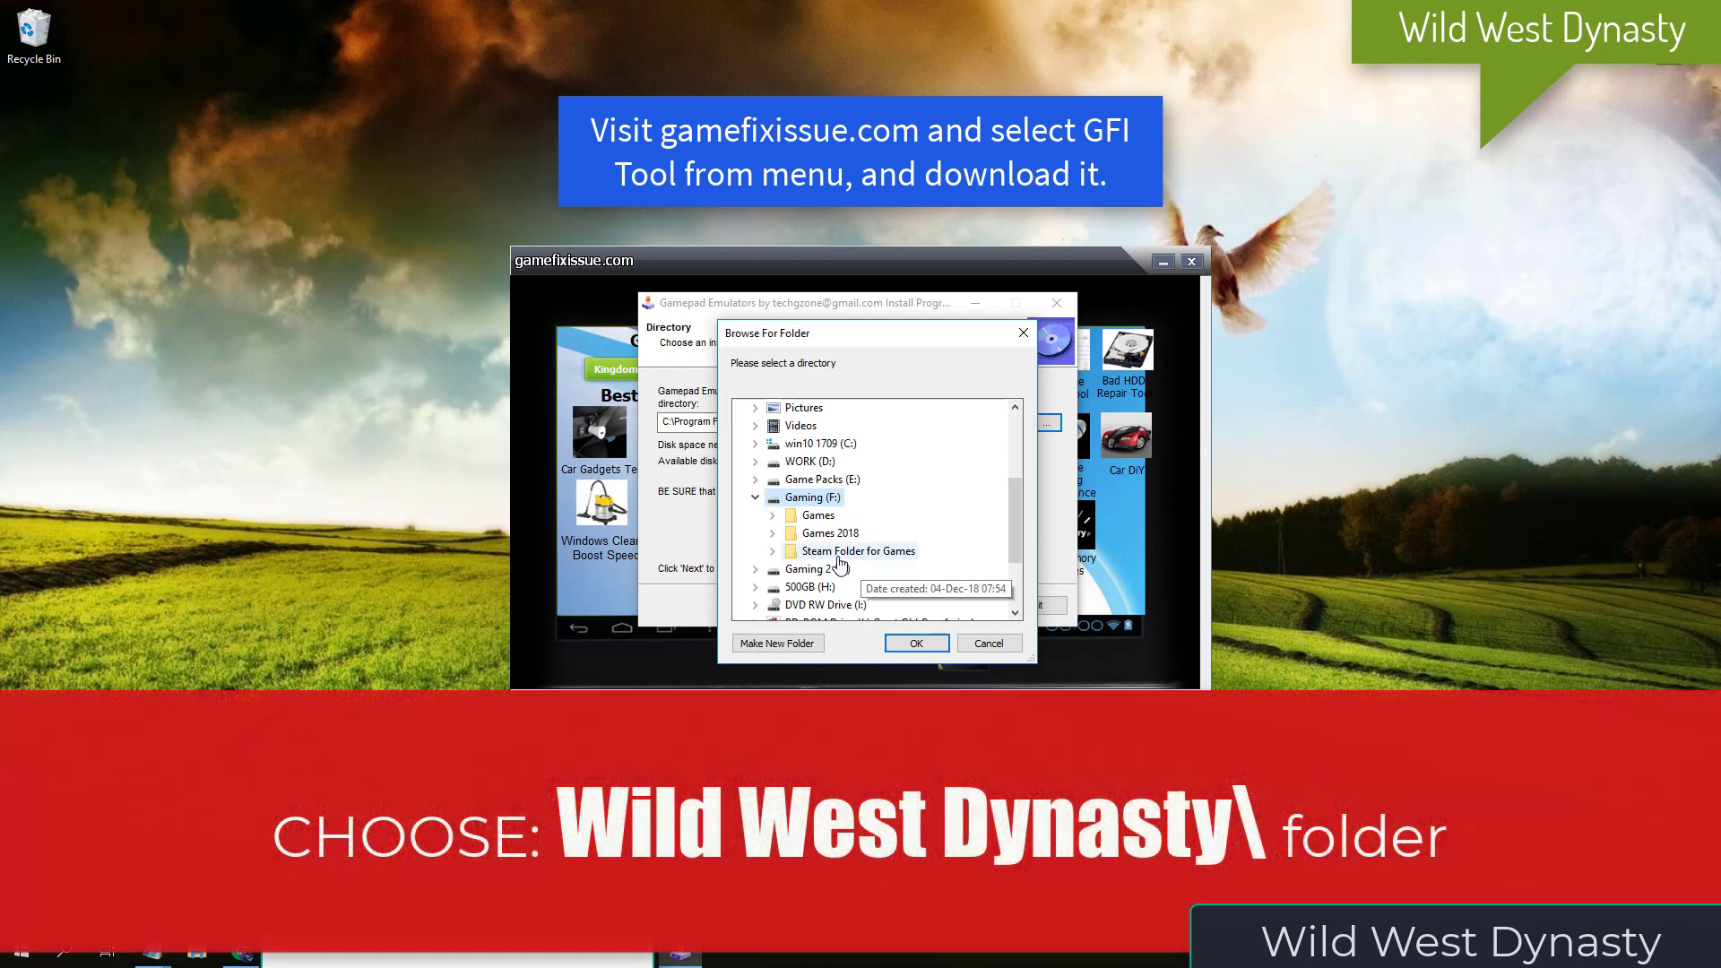
double_click(839, 553)
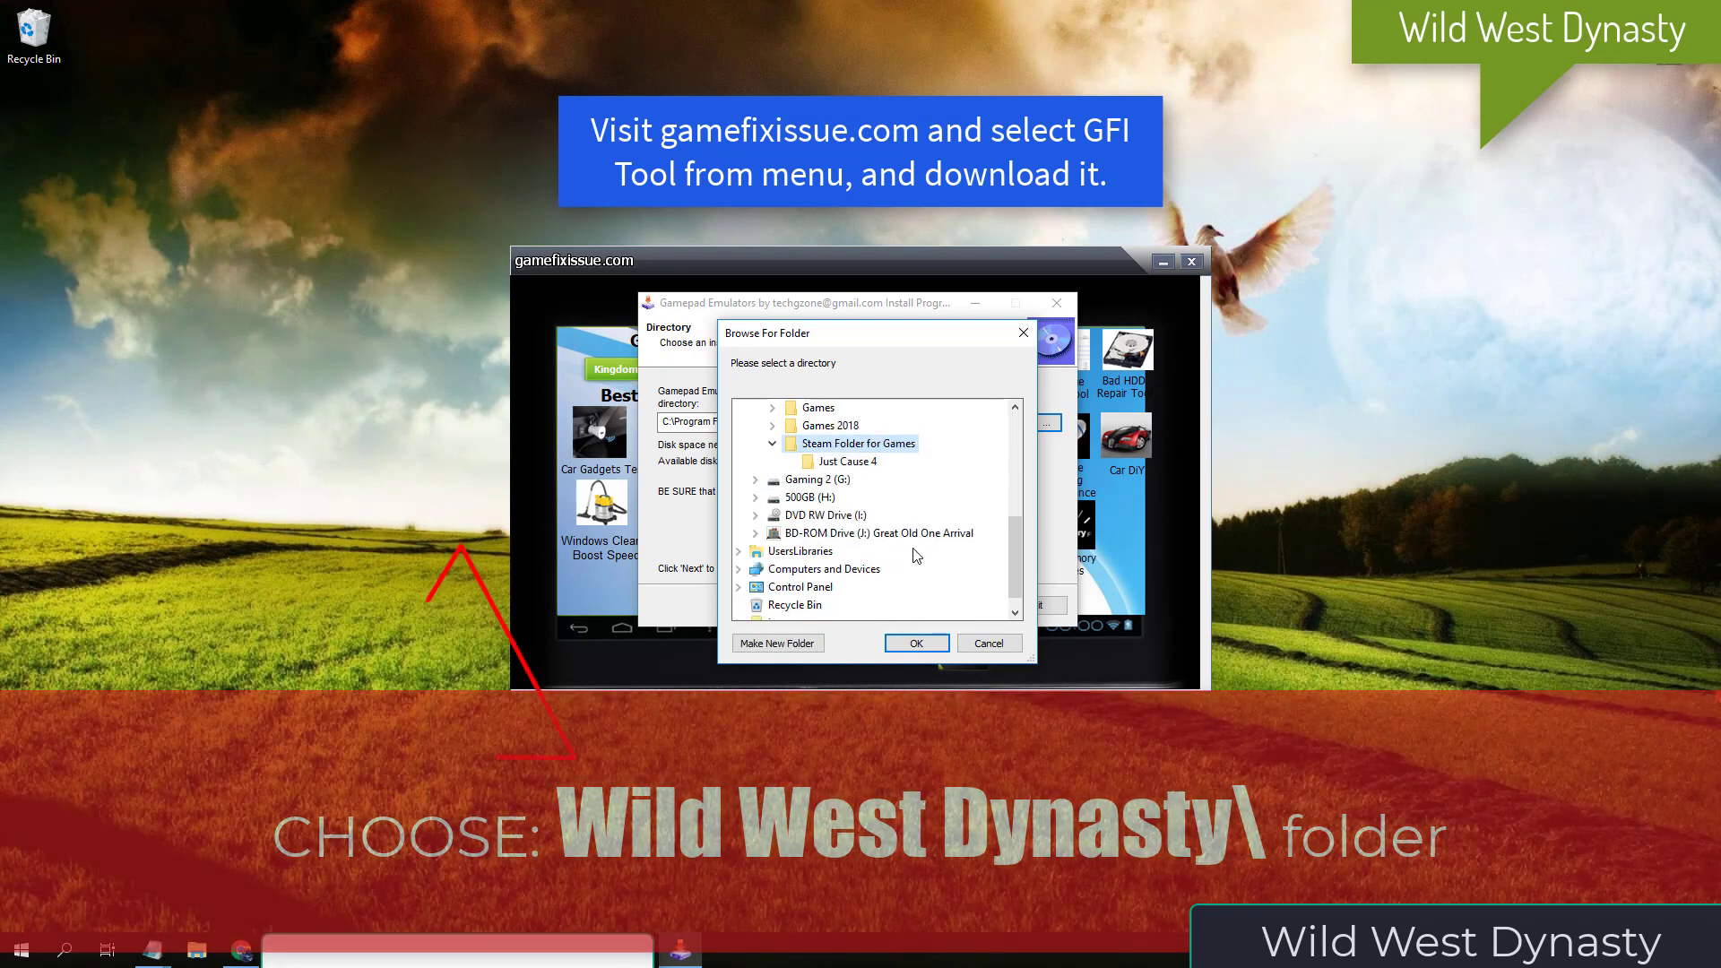
left_click(847, 461)
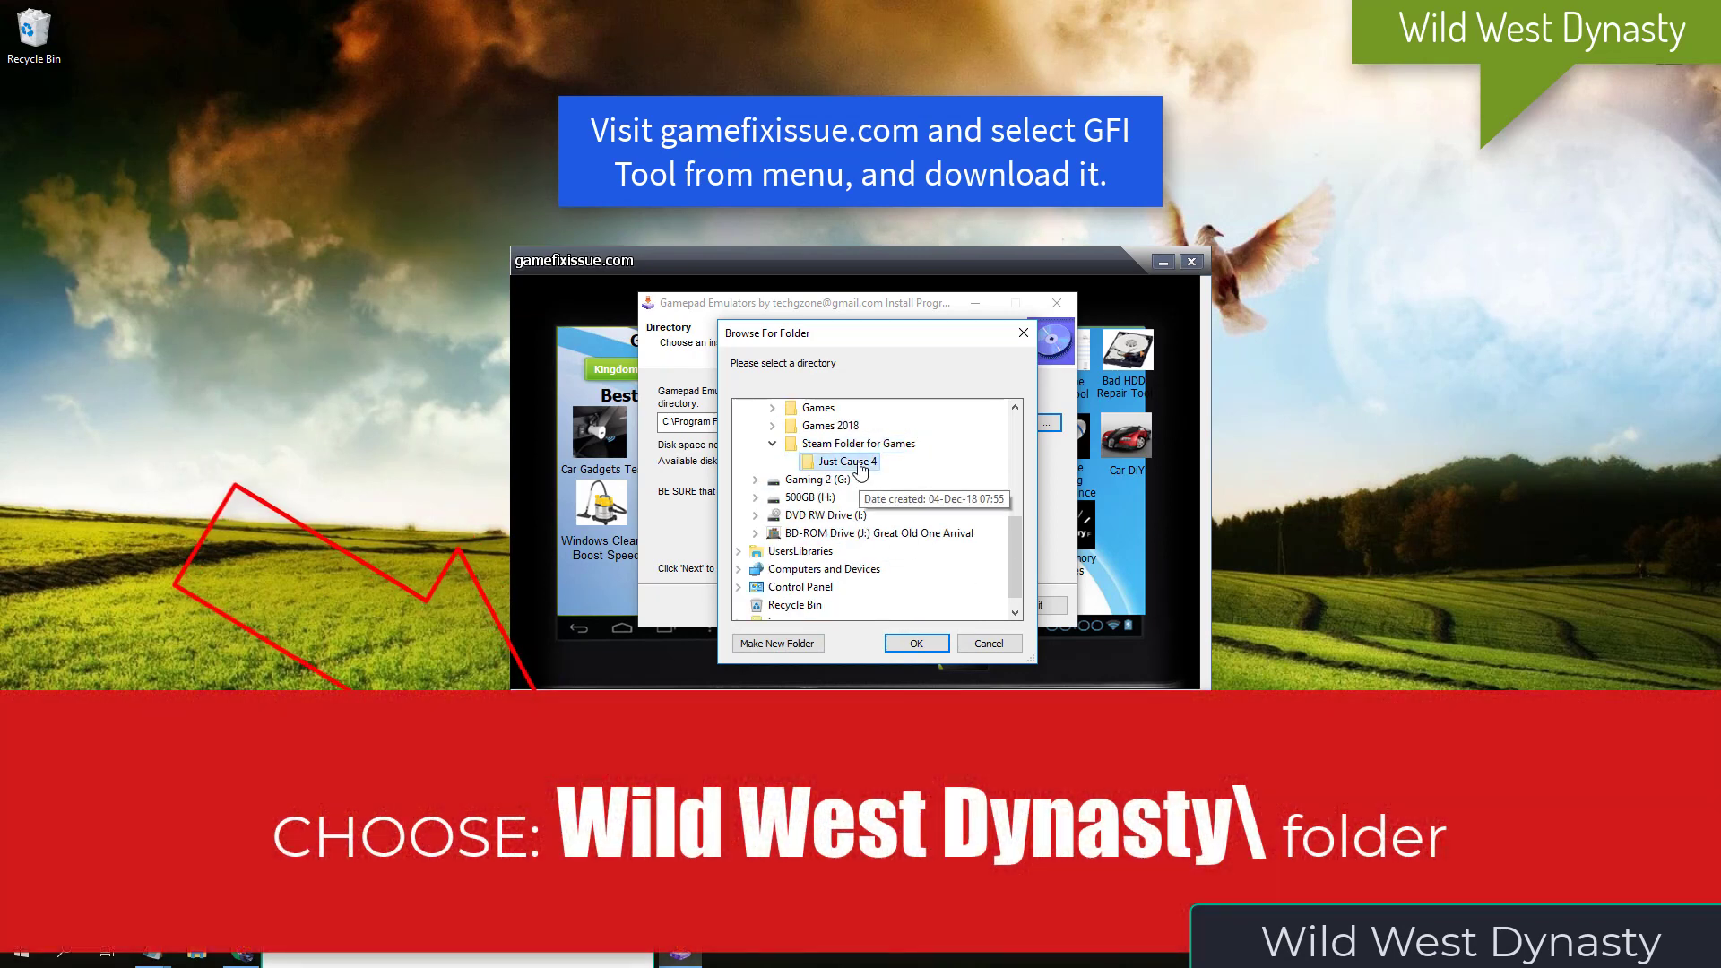
left_click(917, 641)
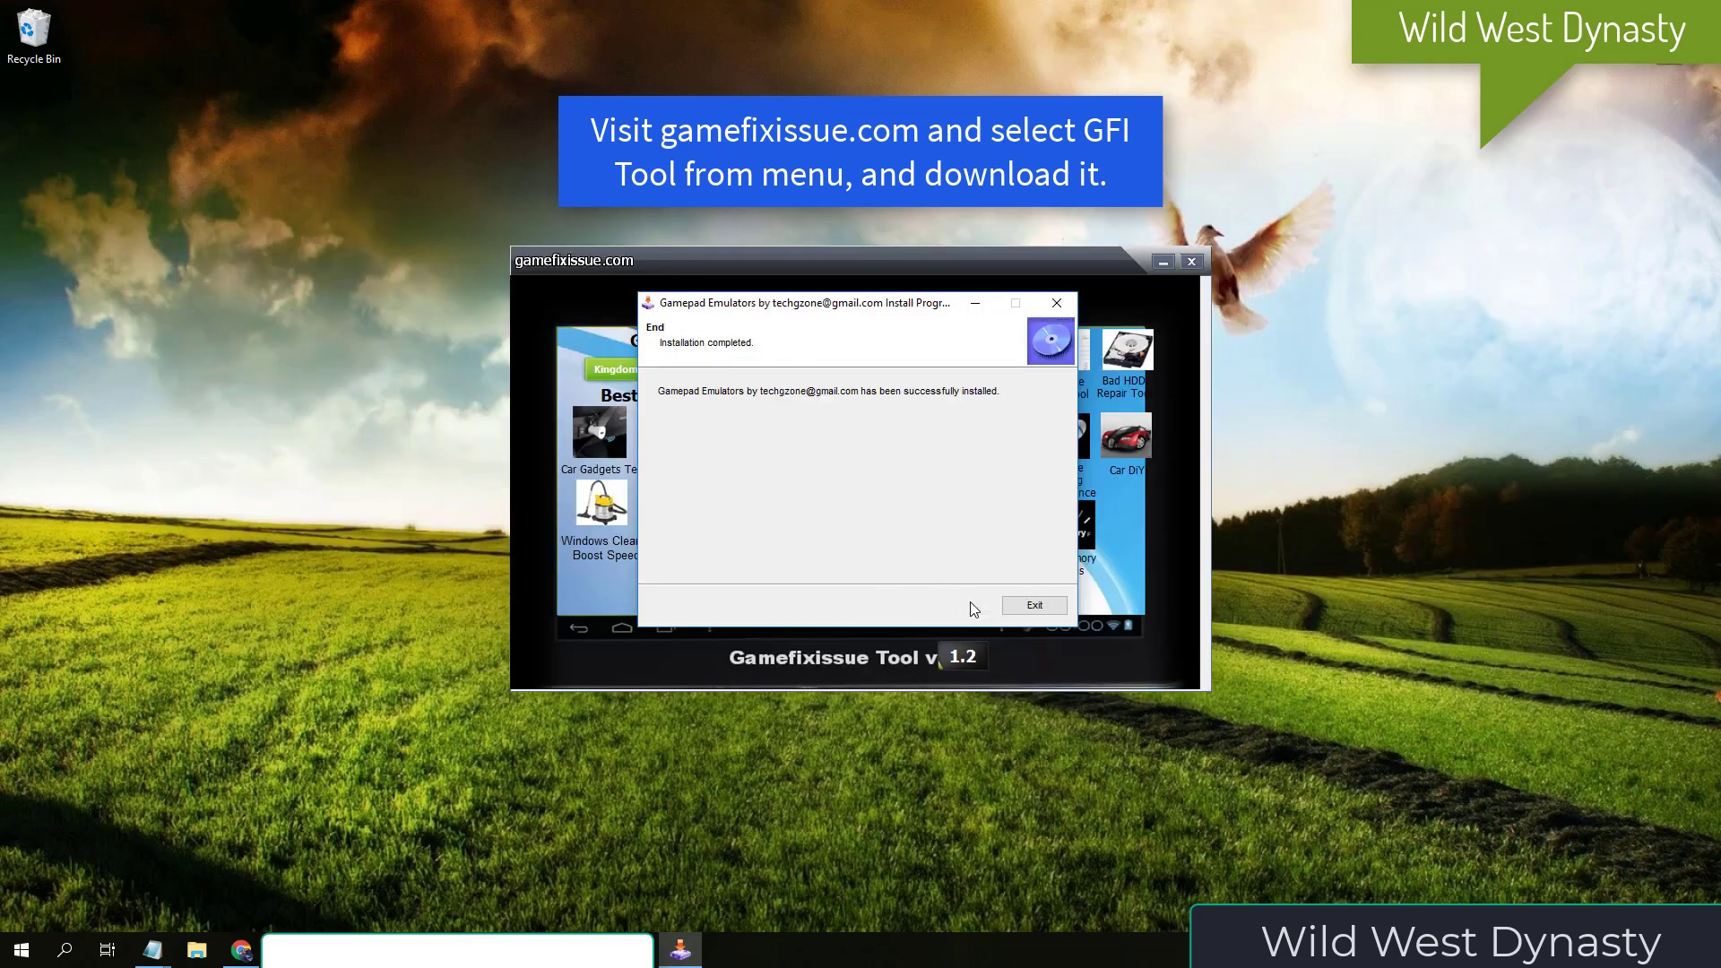
left_click(1034, 606)
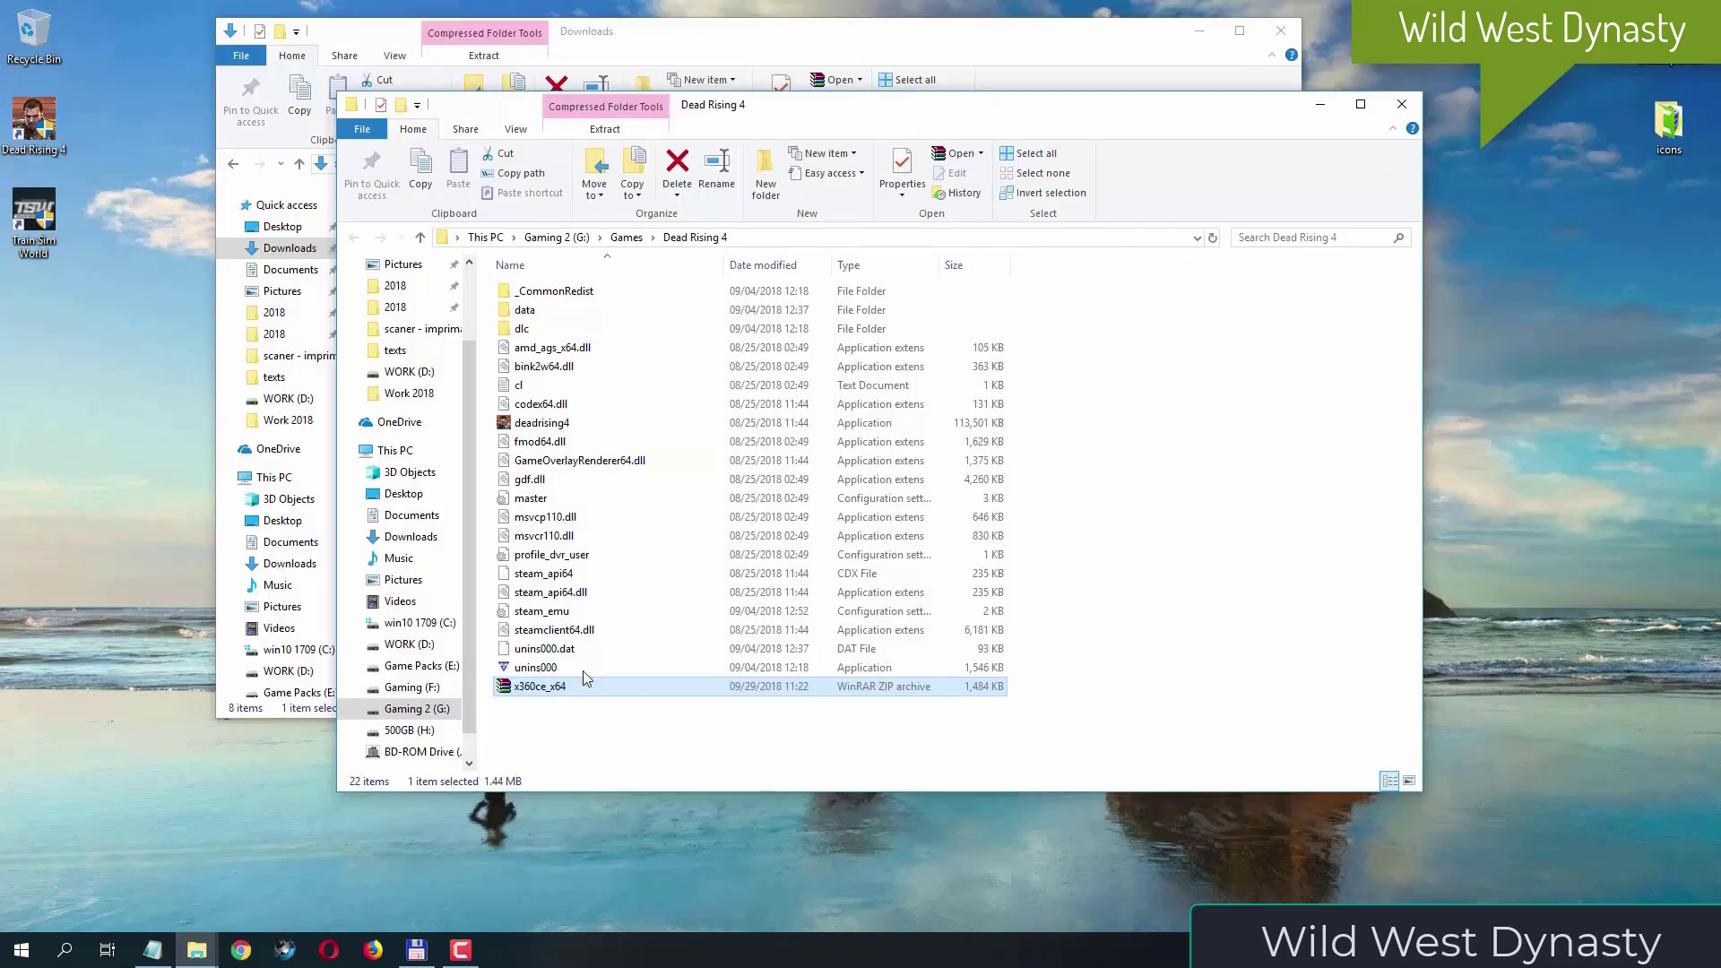
- Extract the x360ce_x64 archive directly into the Dead Rising 4 folder with 7-Zip and launch the extracted x360ce_x64 application
right_click(566, 688)
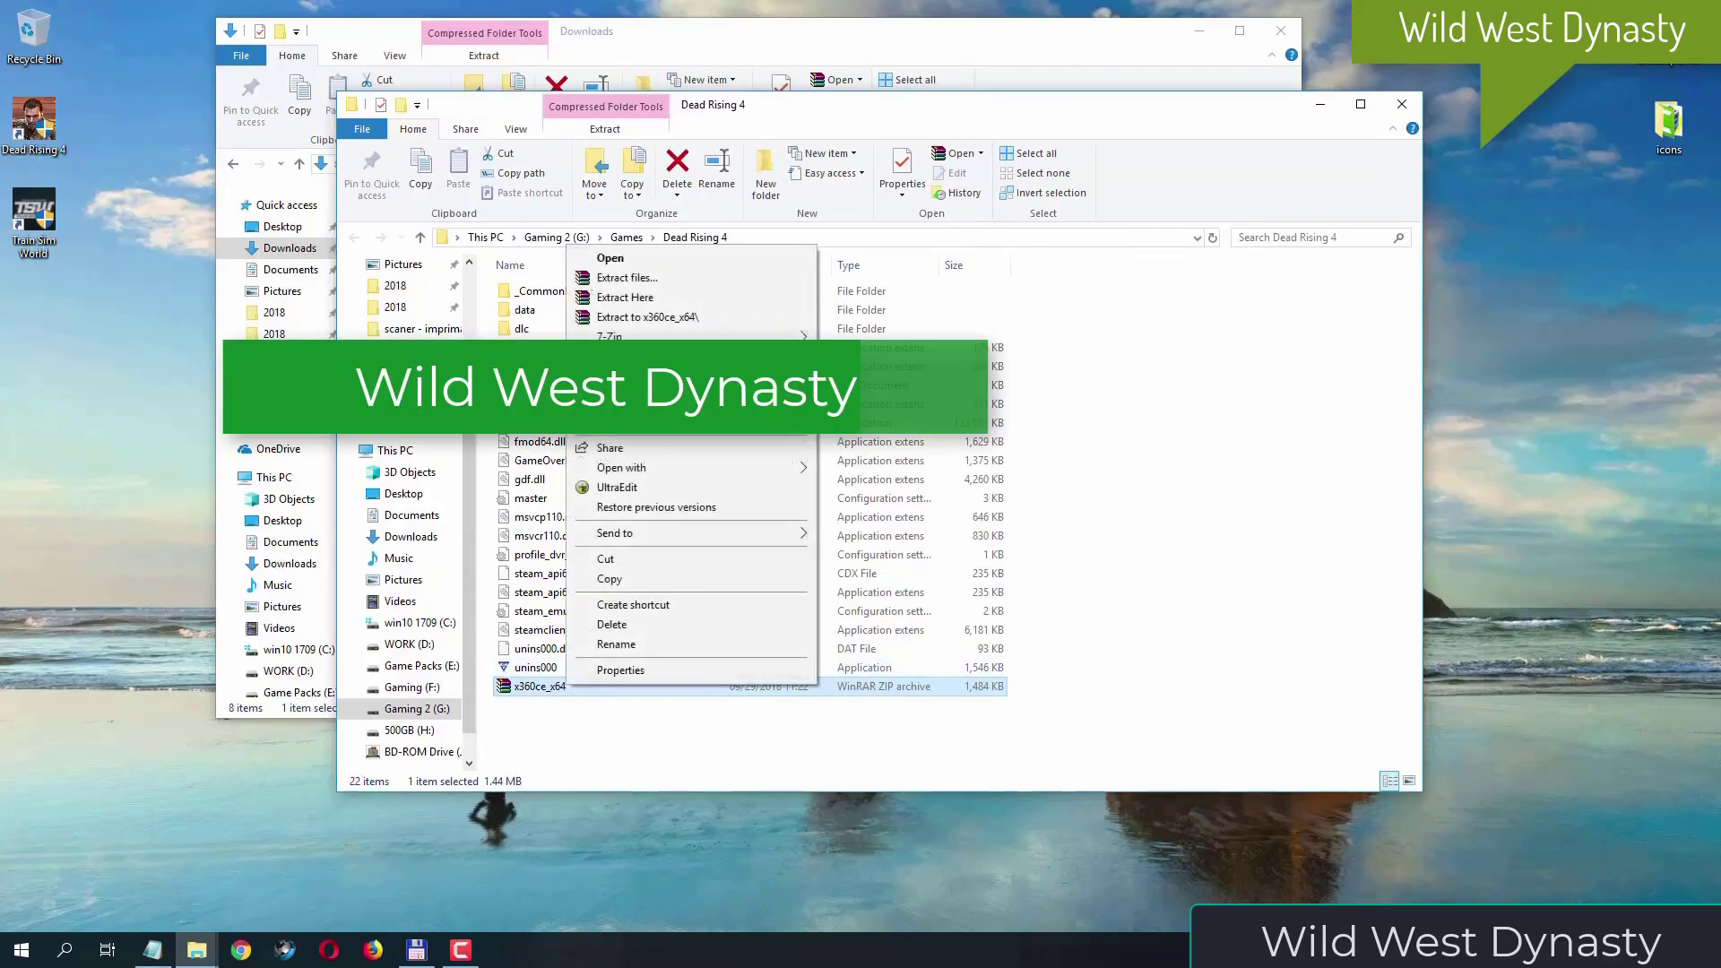
mouse_move(633, 337)
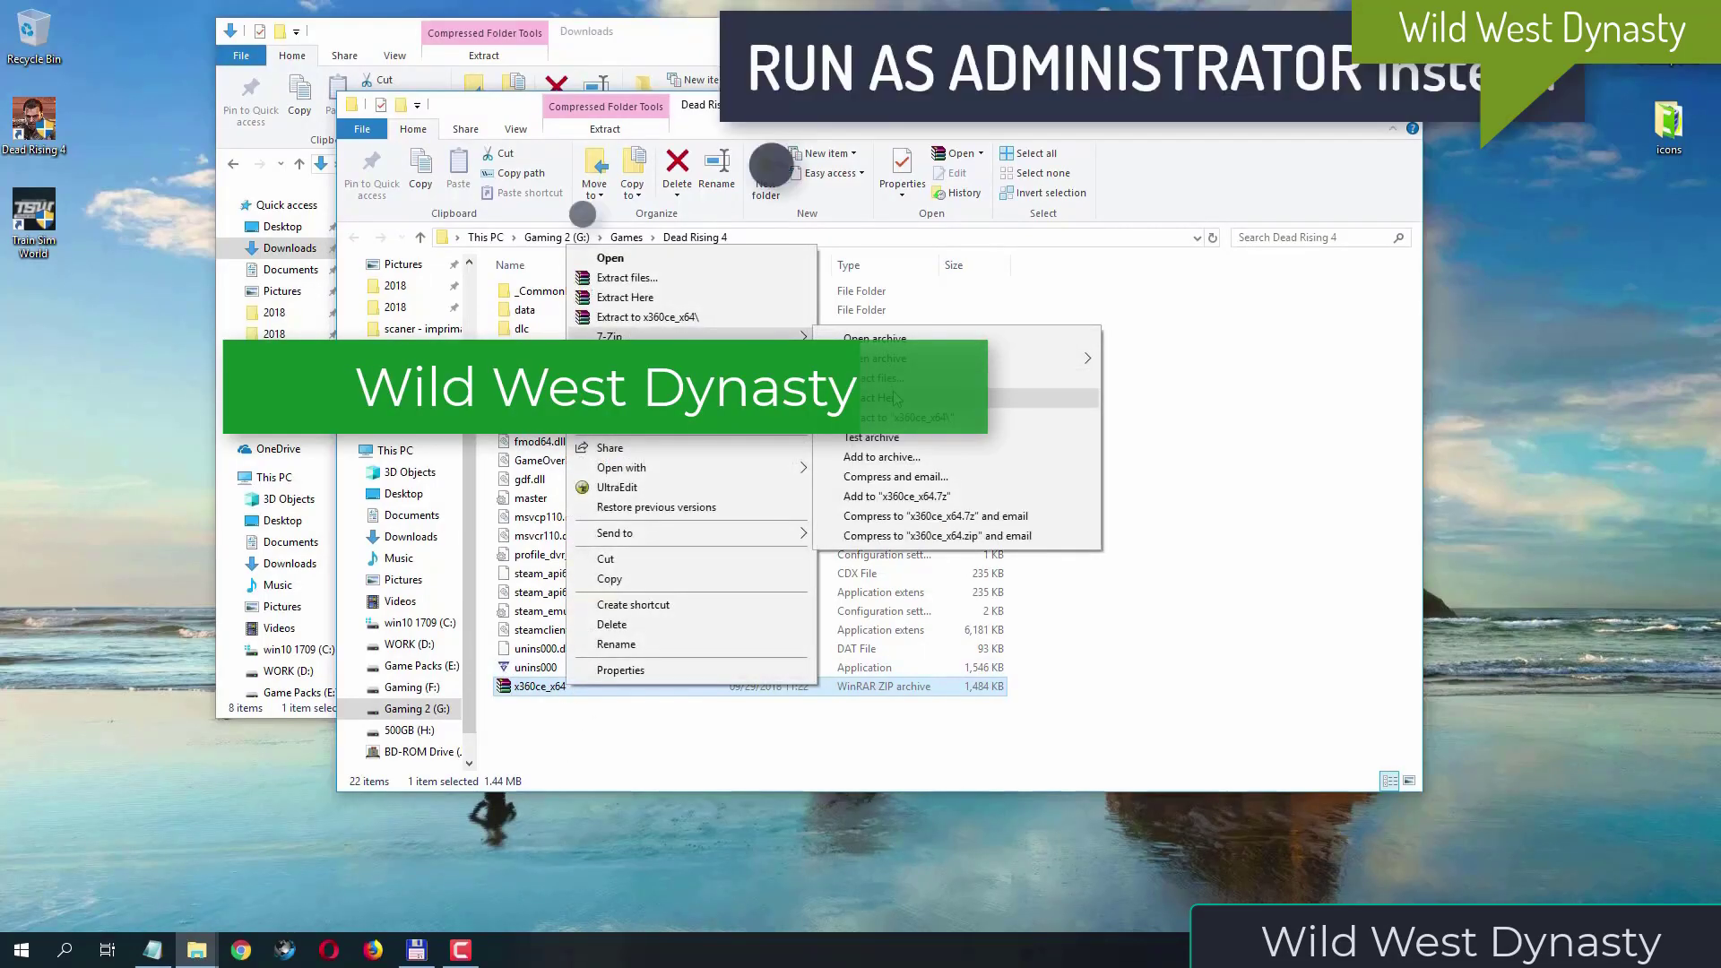
left_click(924, 403)
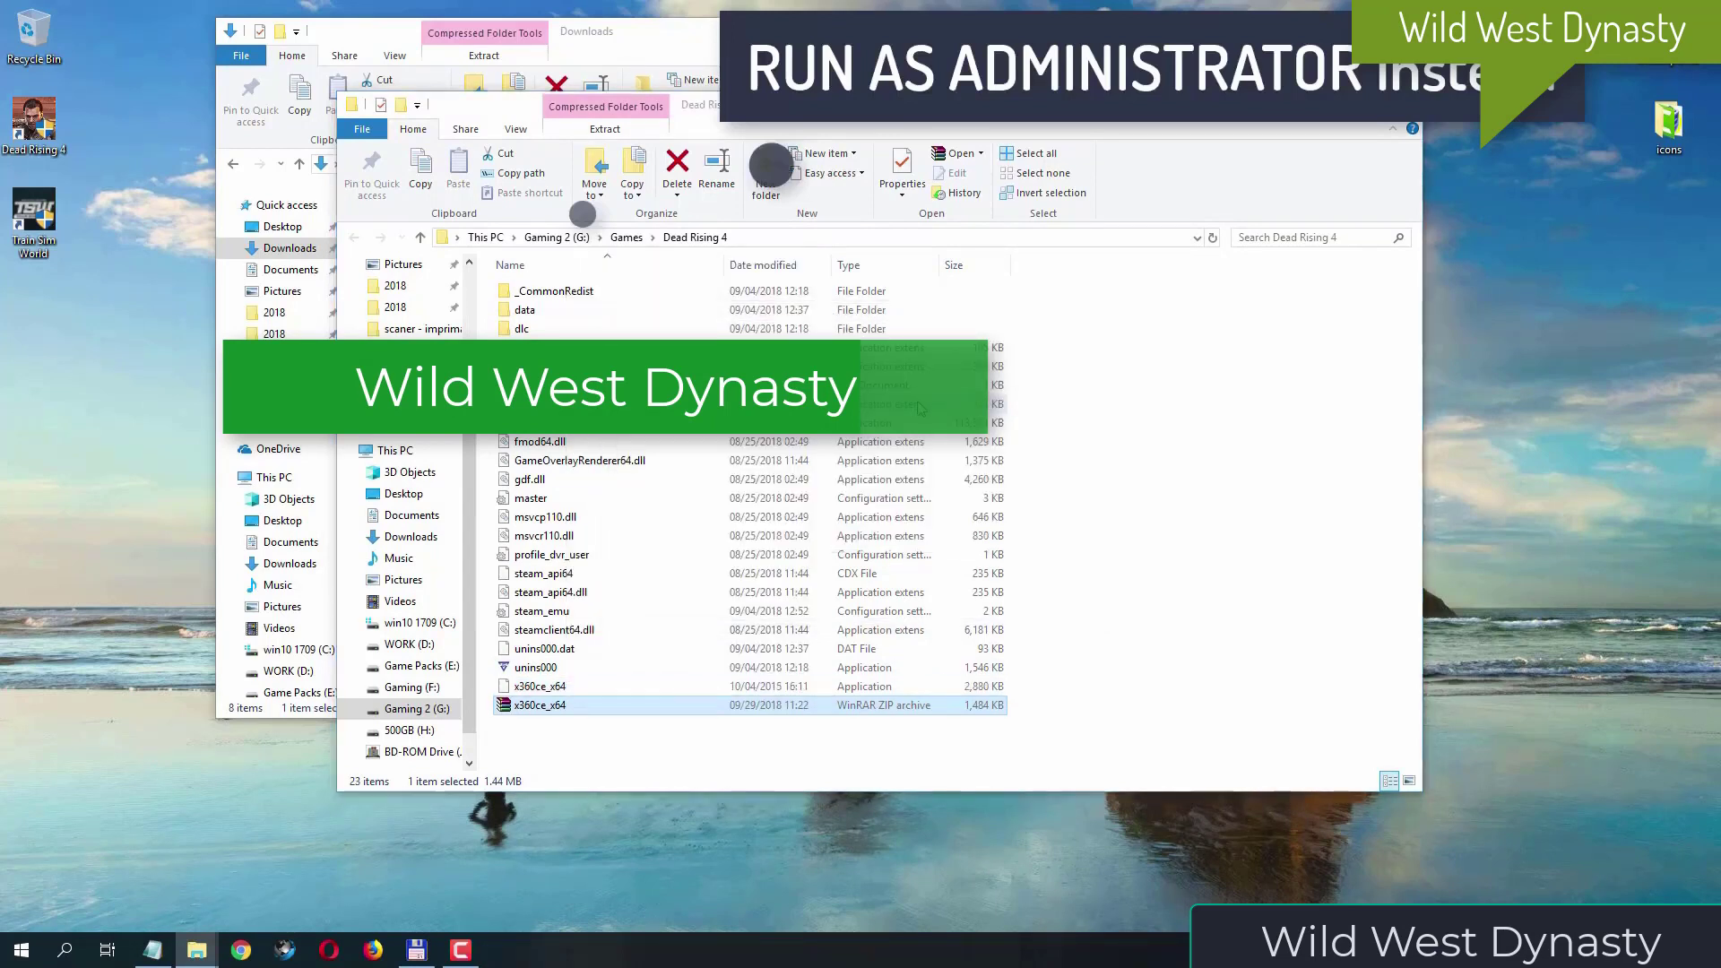
left_click(593, 686)
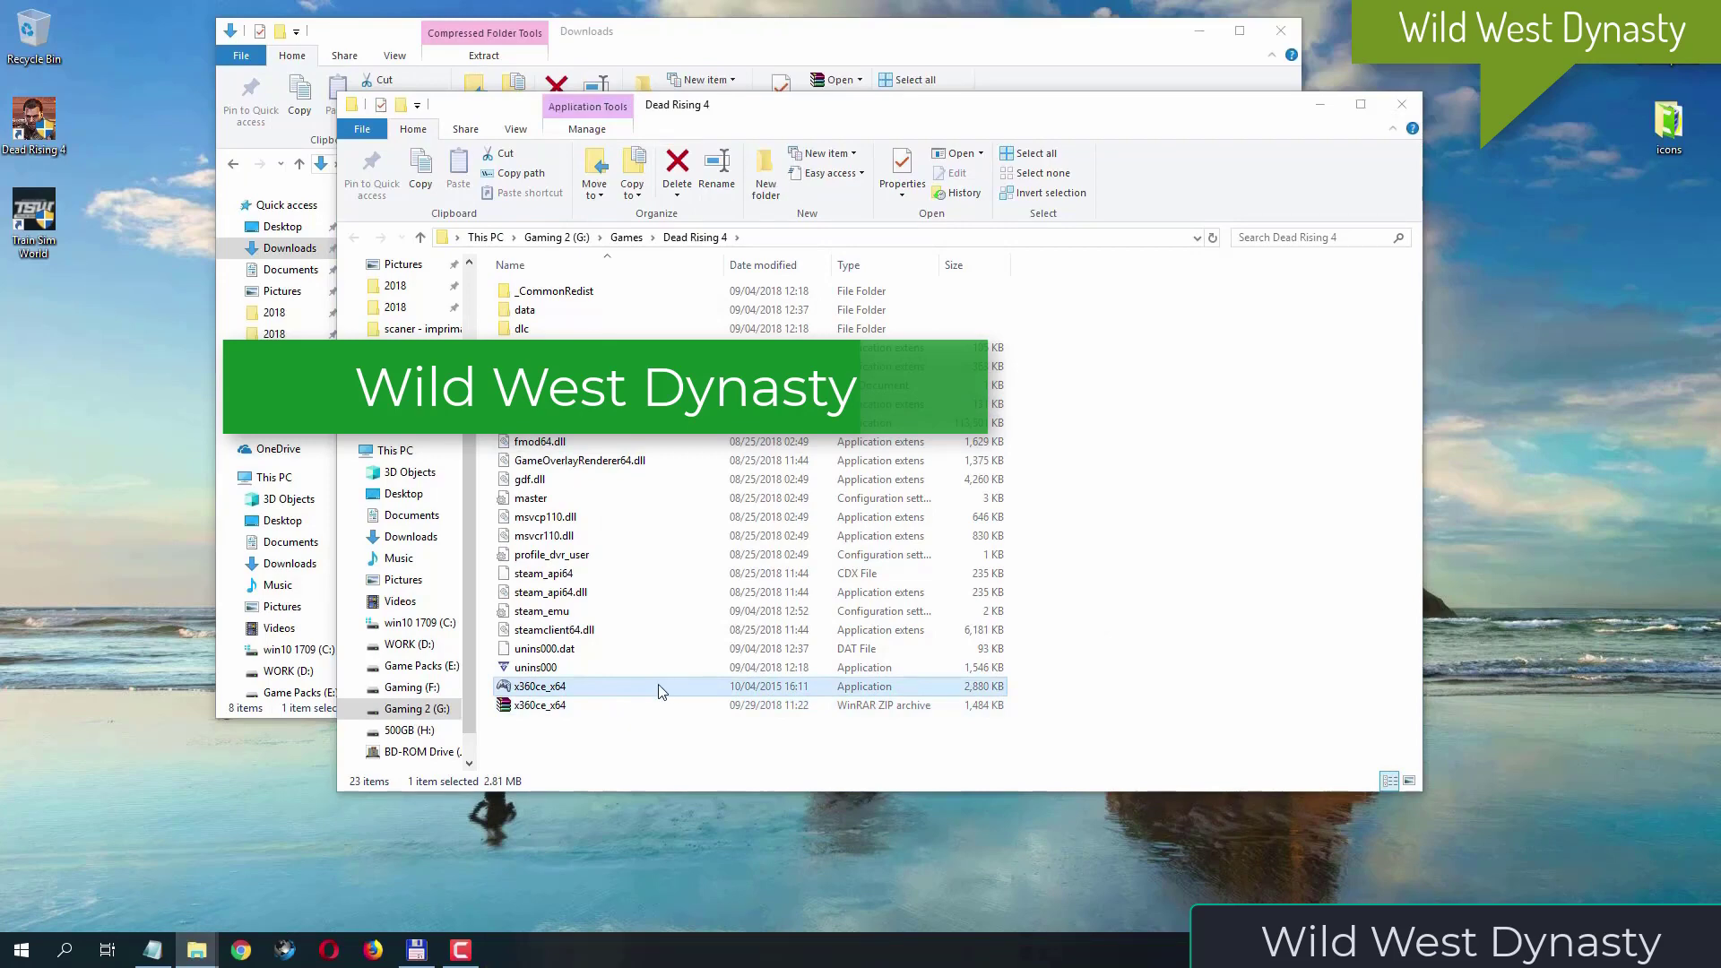
double_click(540, 687)
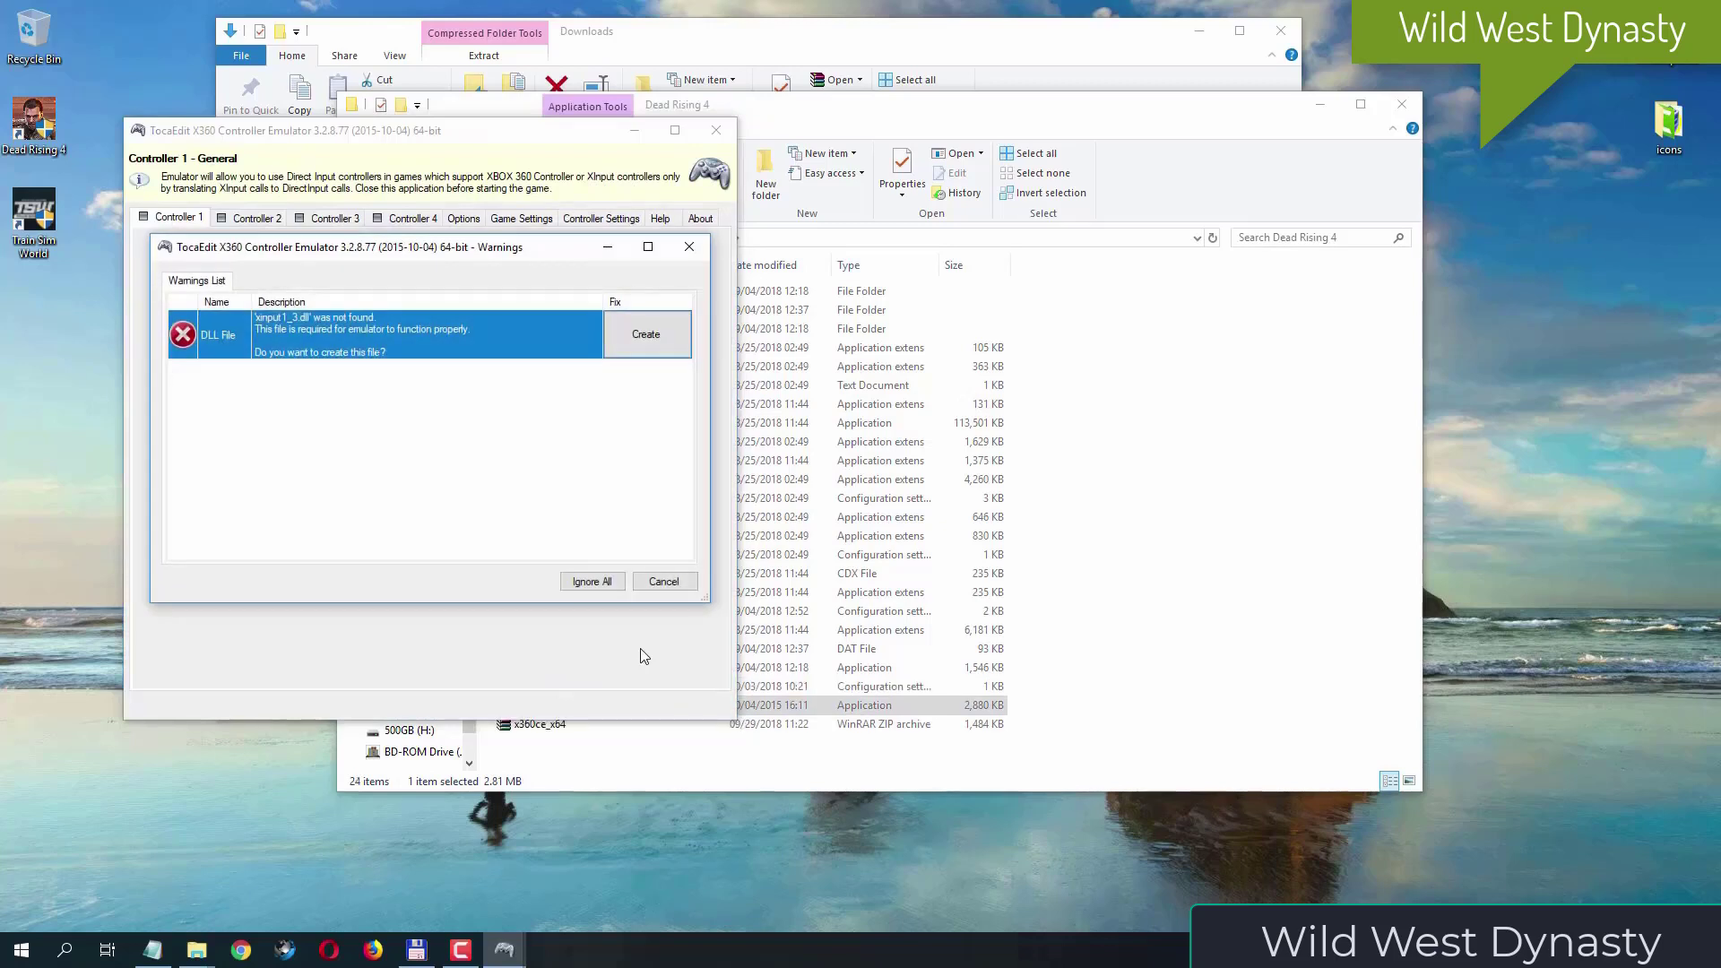
- Create the missing xinput1_3.dll and search automatically for the USB Gamepad's settings, including the Internet
left_click(653, 342)
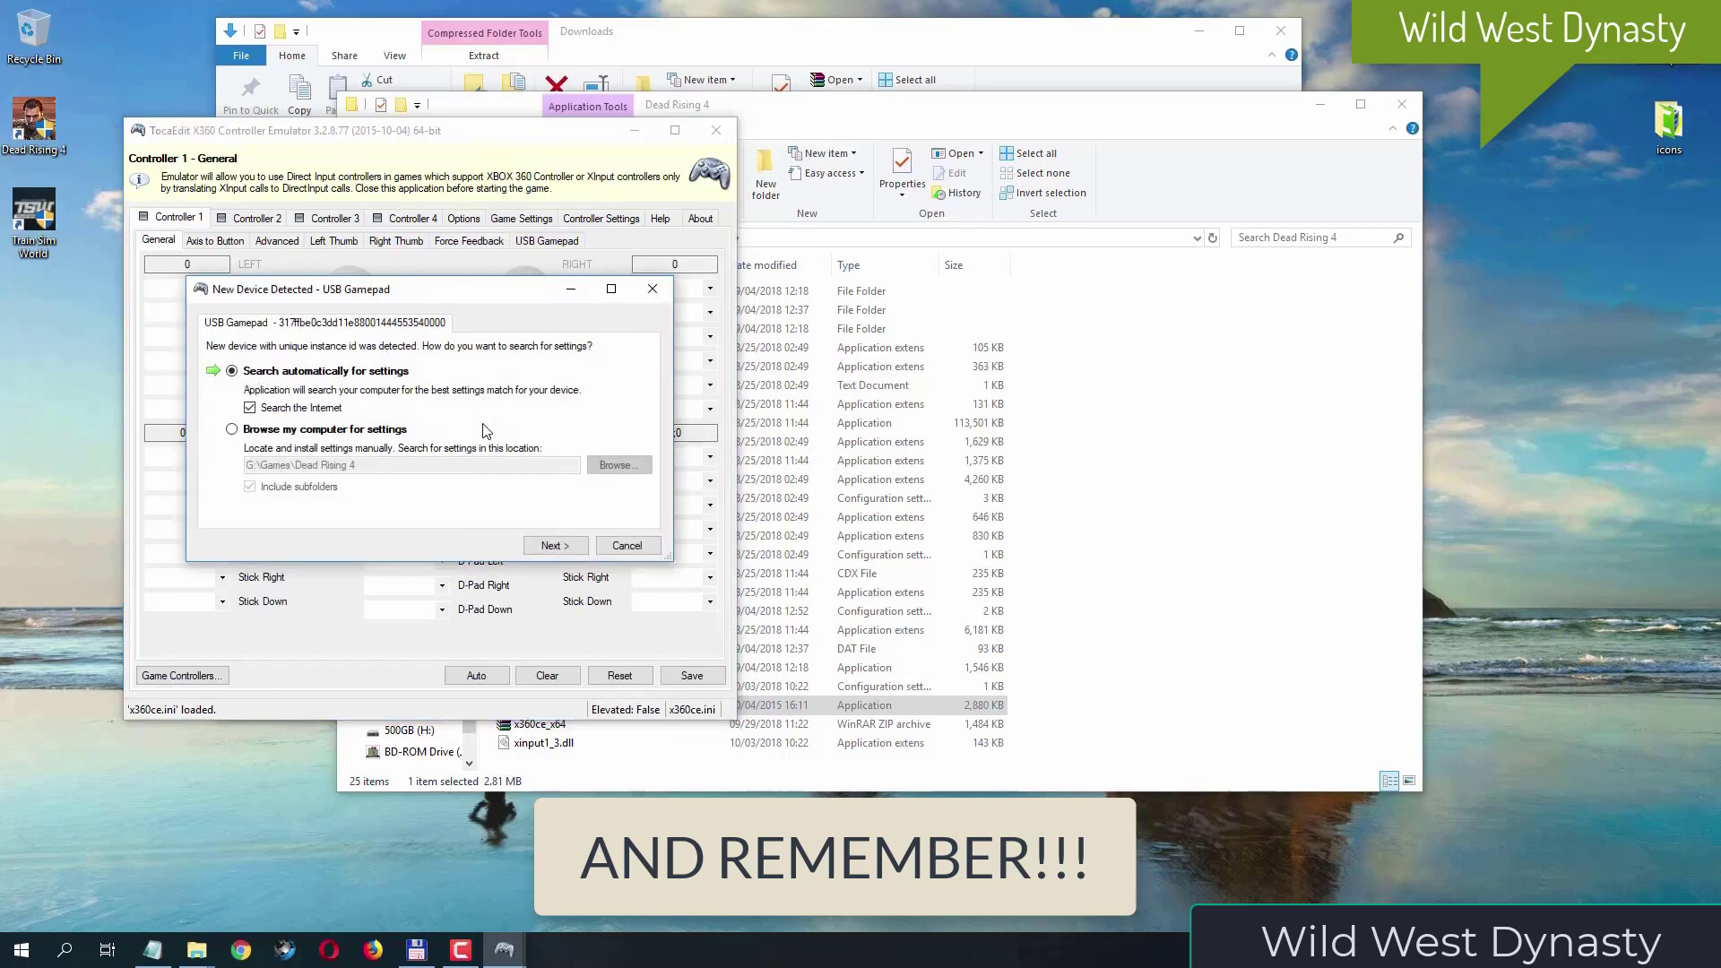
left_click(574, 549)
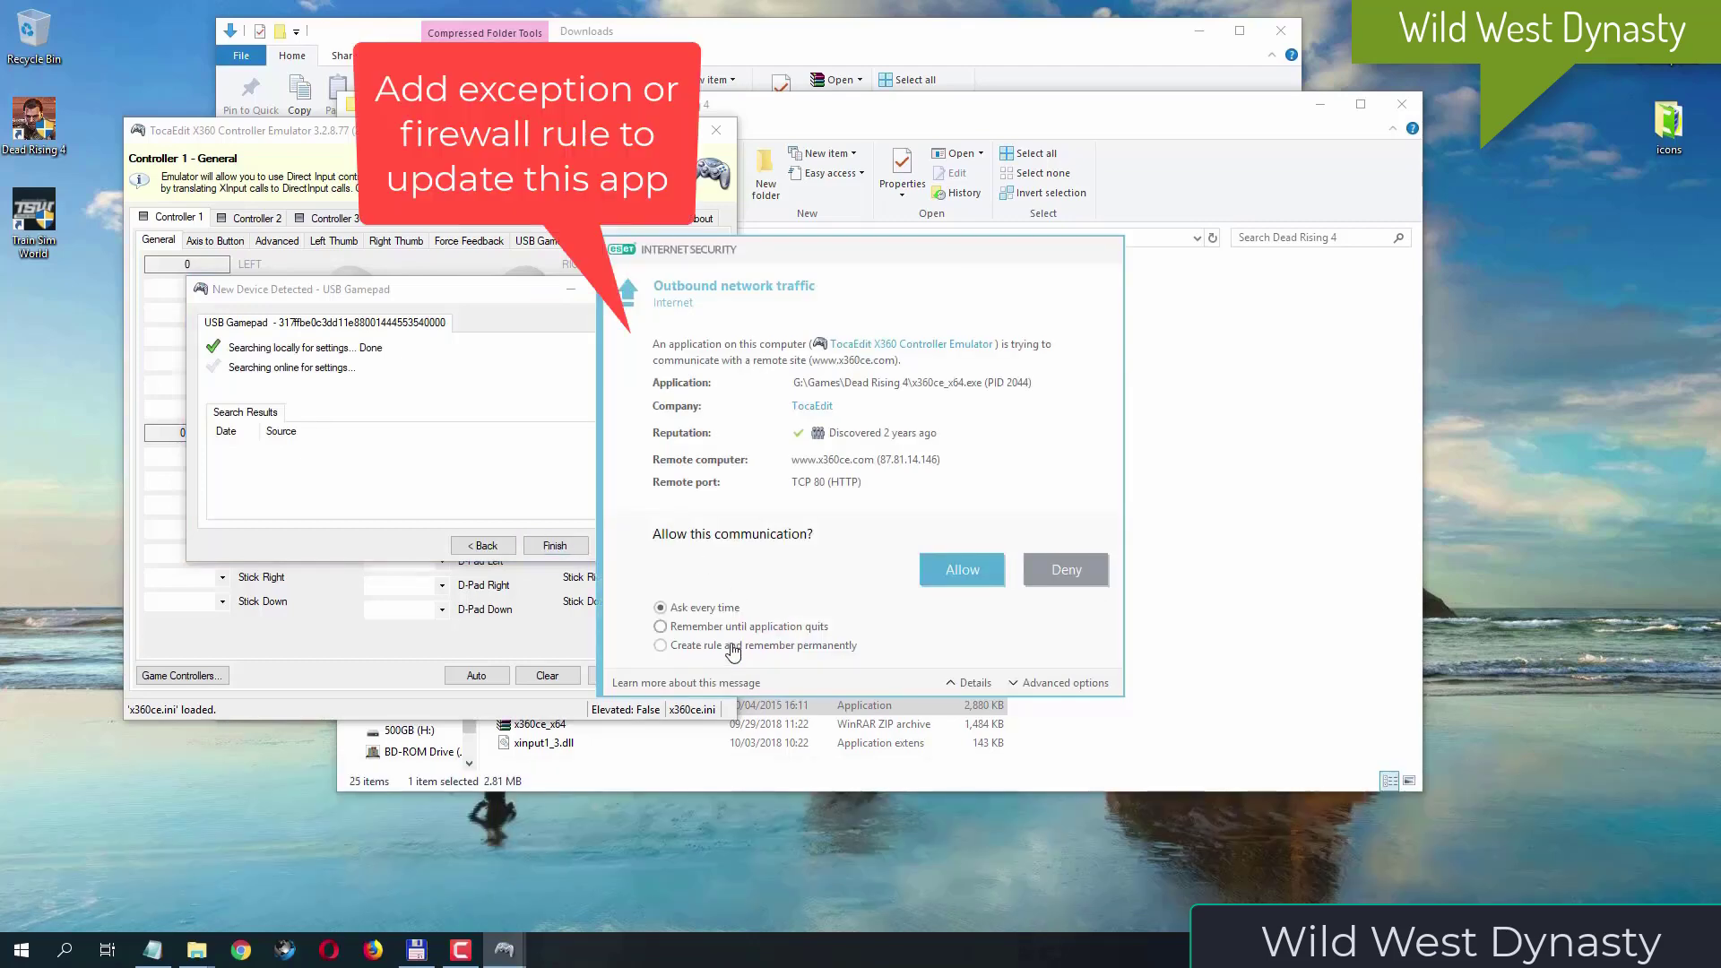
- Permanently allow the emulator's outbound traffic, then load the Internet: Default Settings configuration for the gamepad and continue past the exception
left_click(731, 646)
left_click(960, 569)
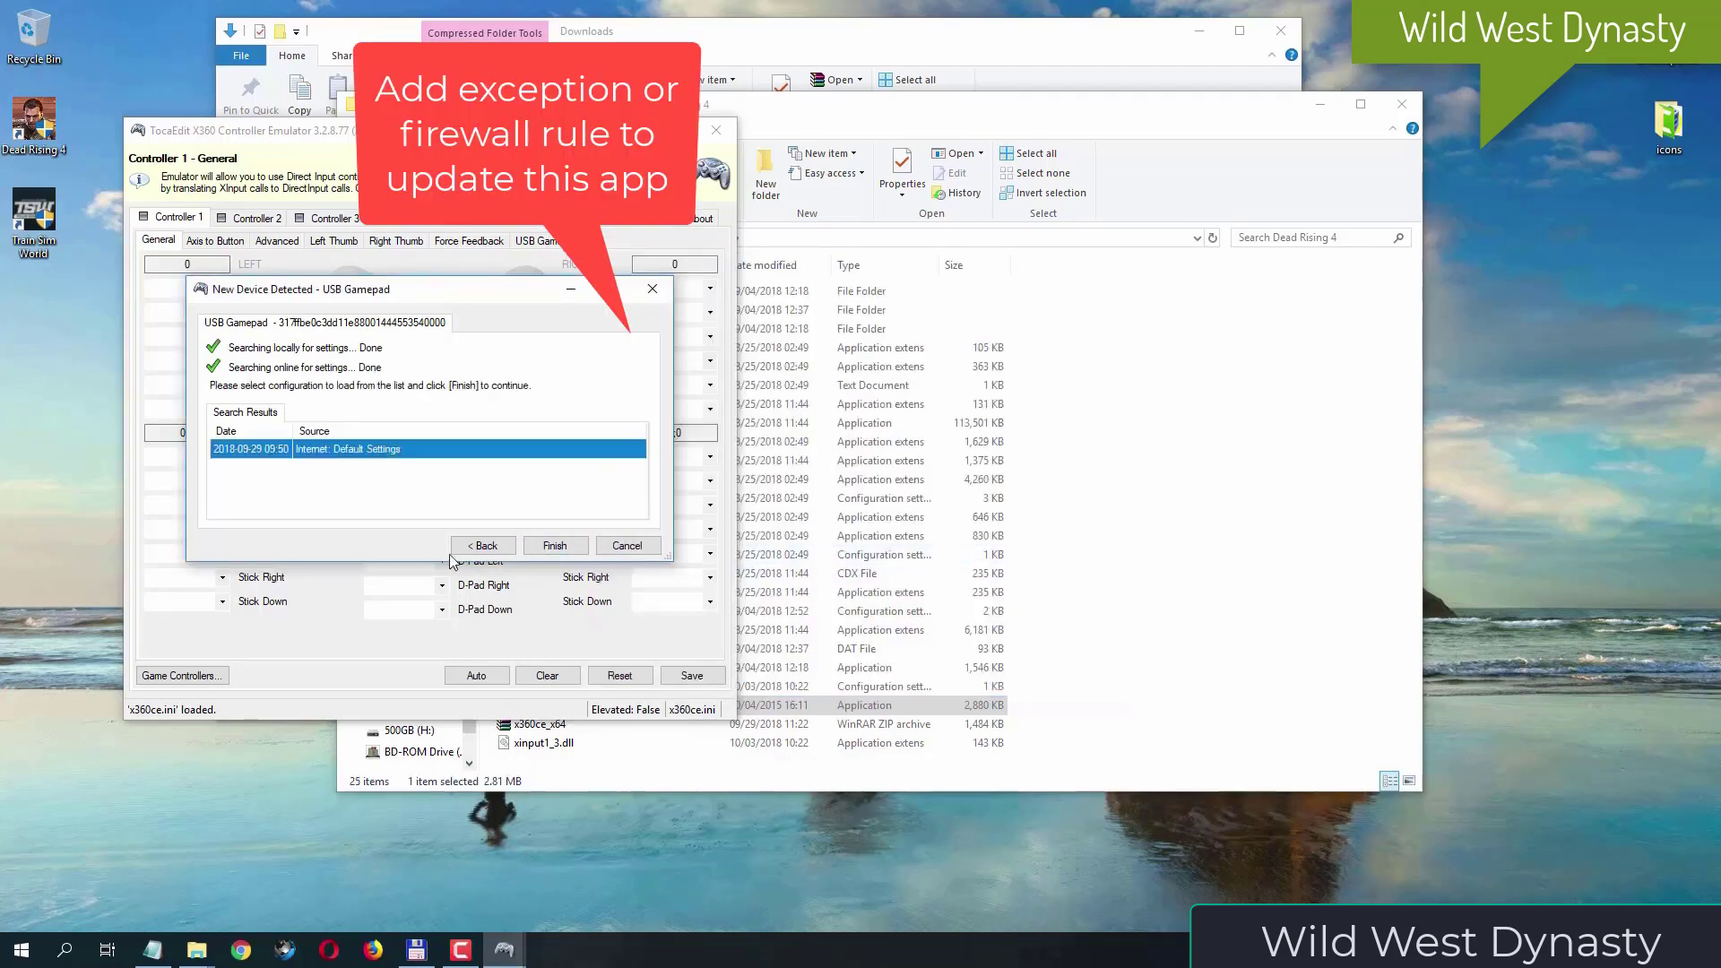
left_click(571, 548)
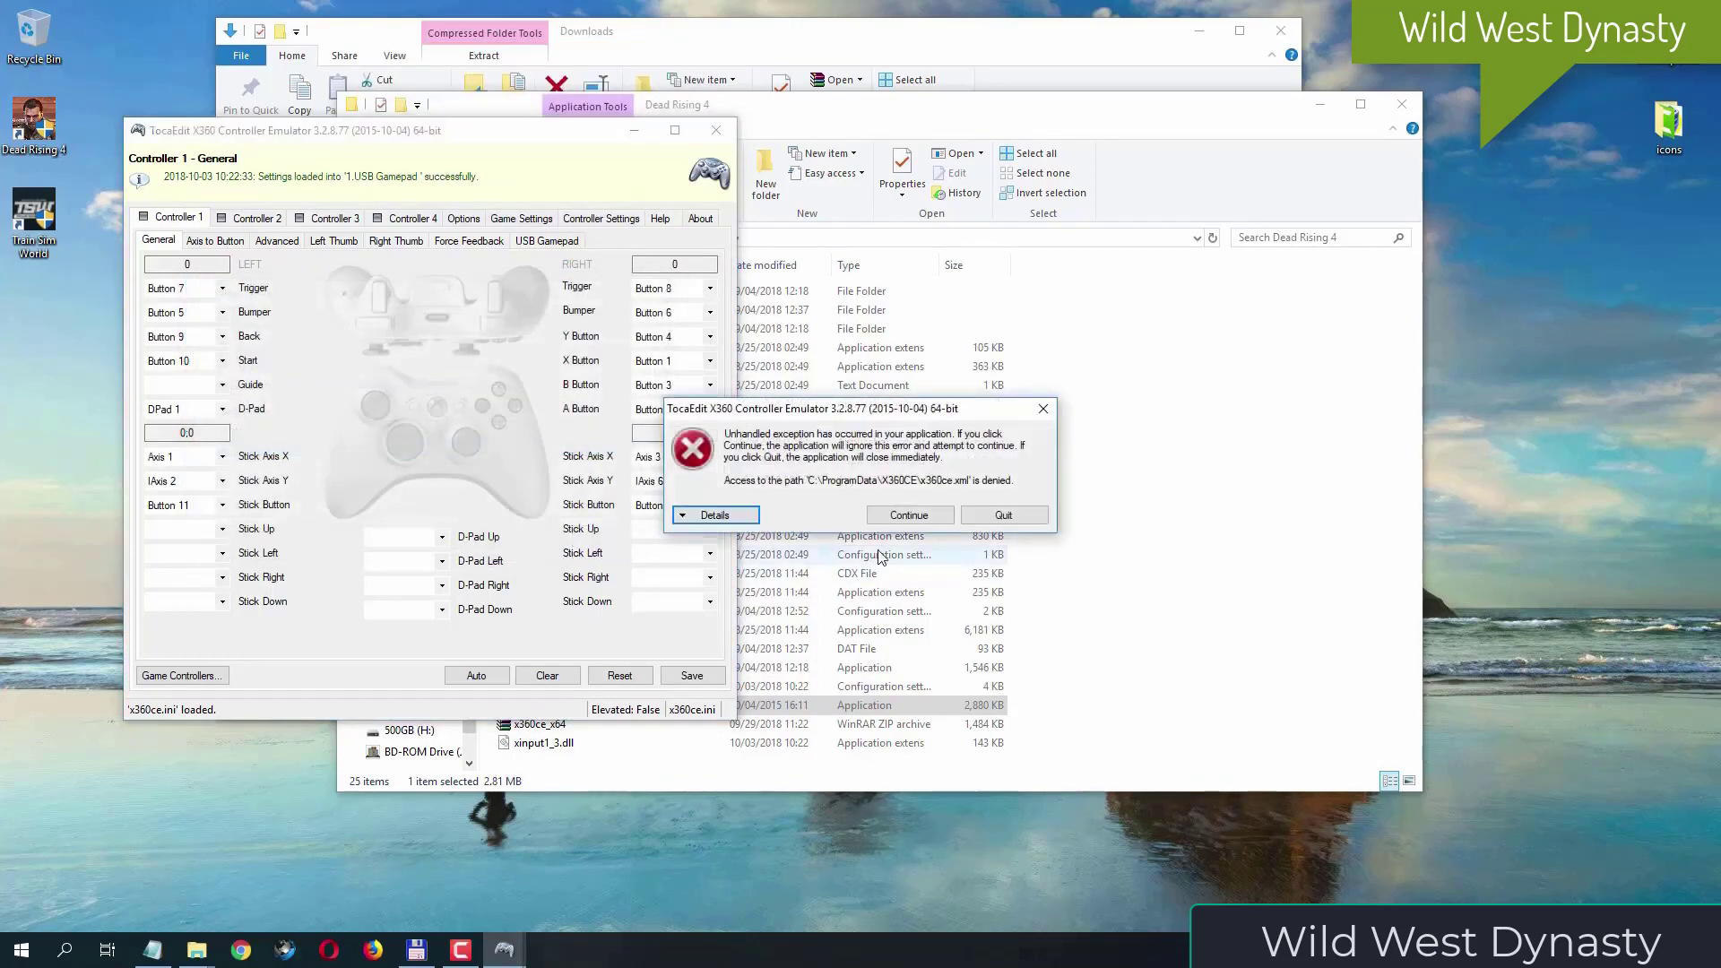
left_click(921, 517)
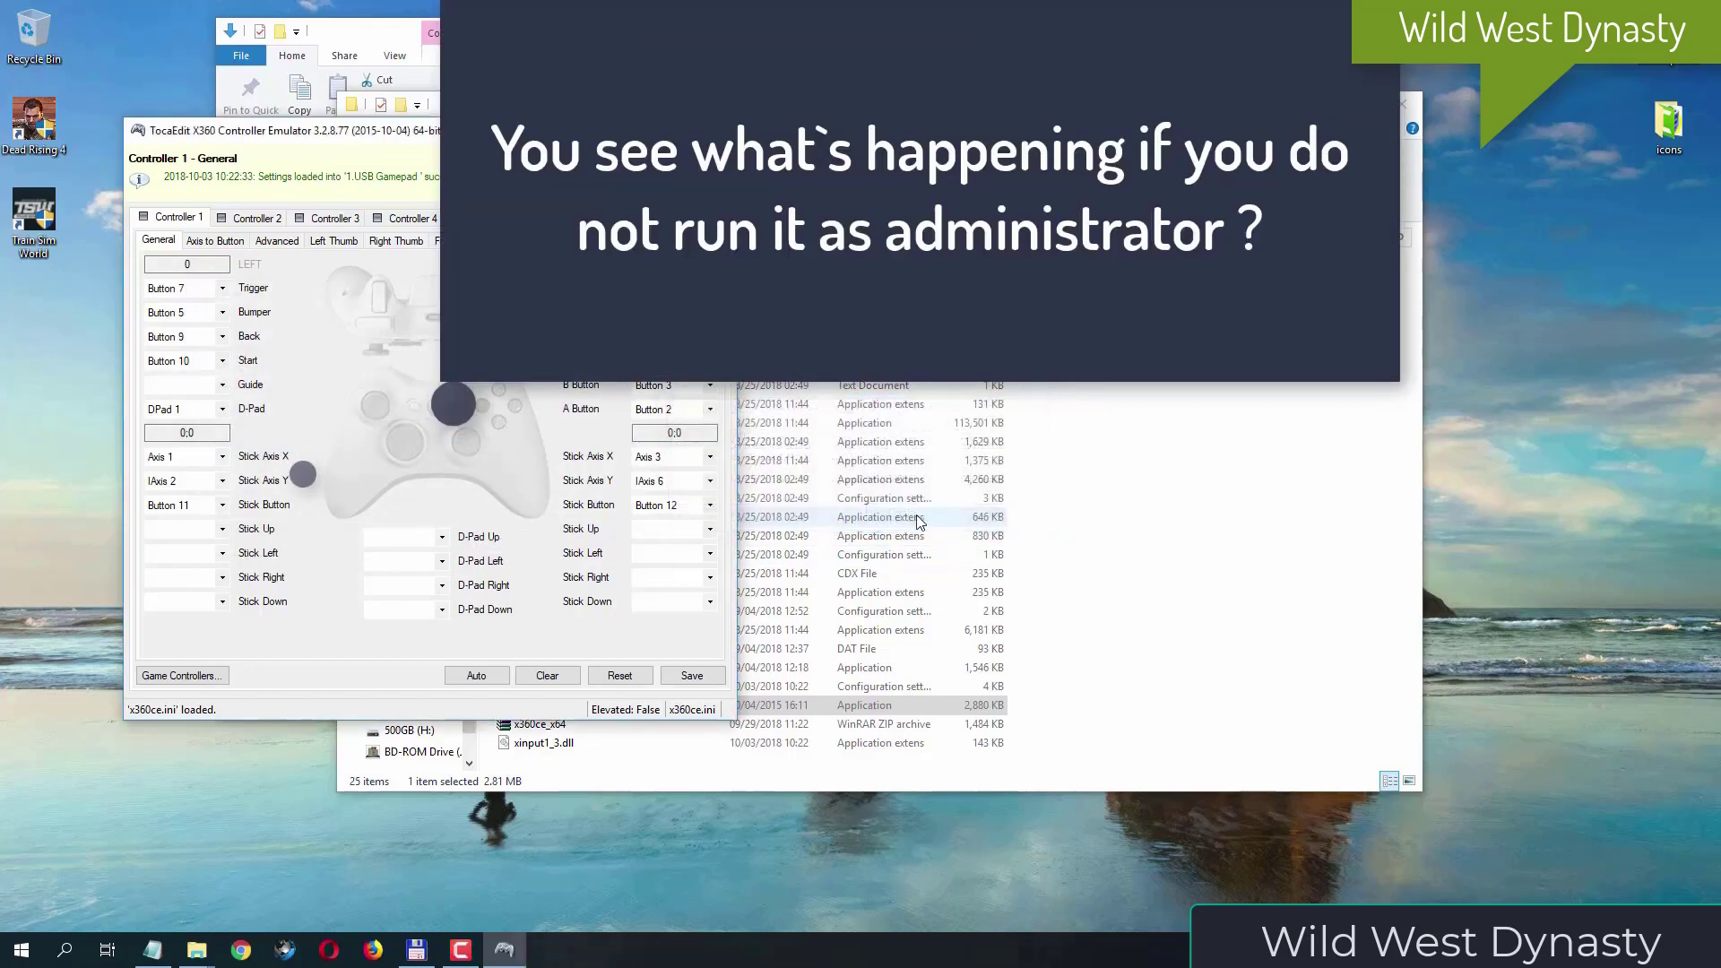
- Save the loaded gamepad settings and close the emulator, continuing past any exception
left_click_drag(619, 131, 1063, 128)
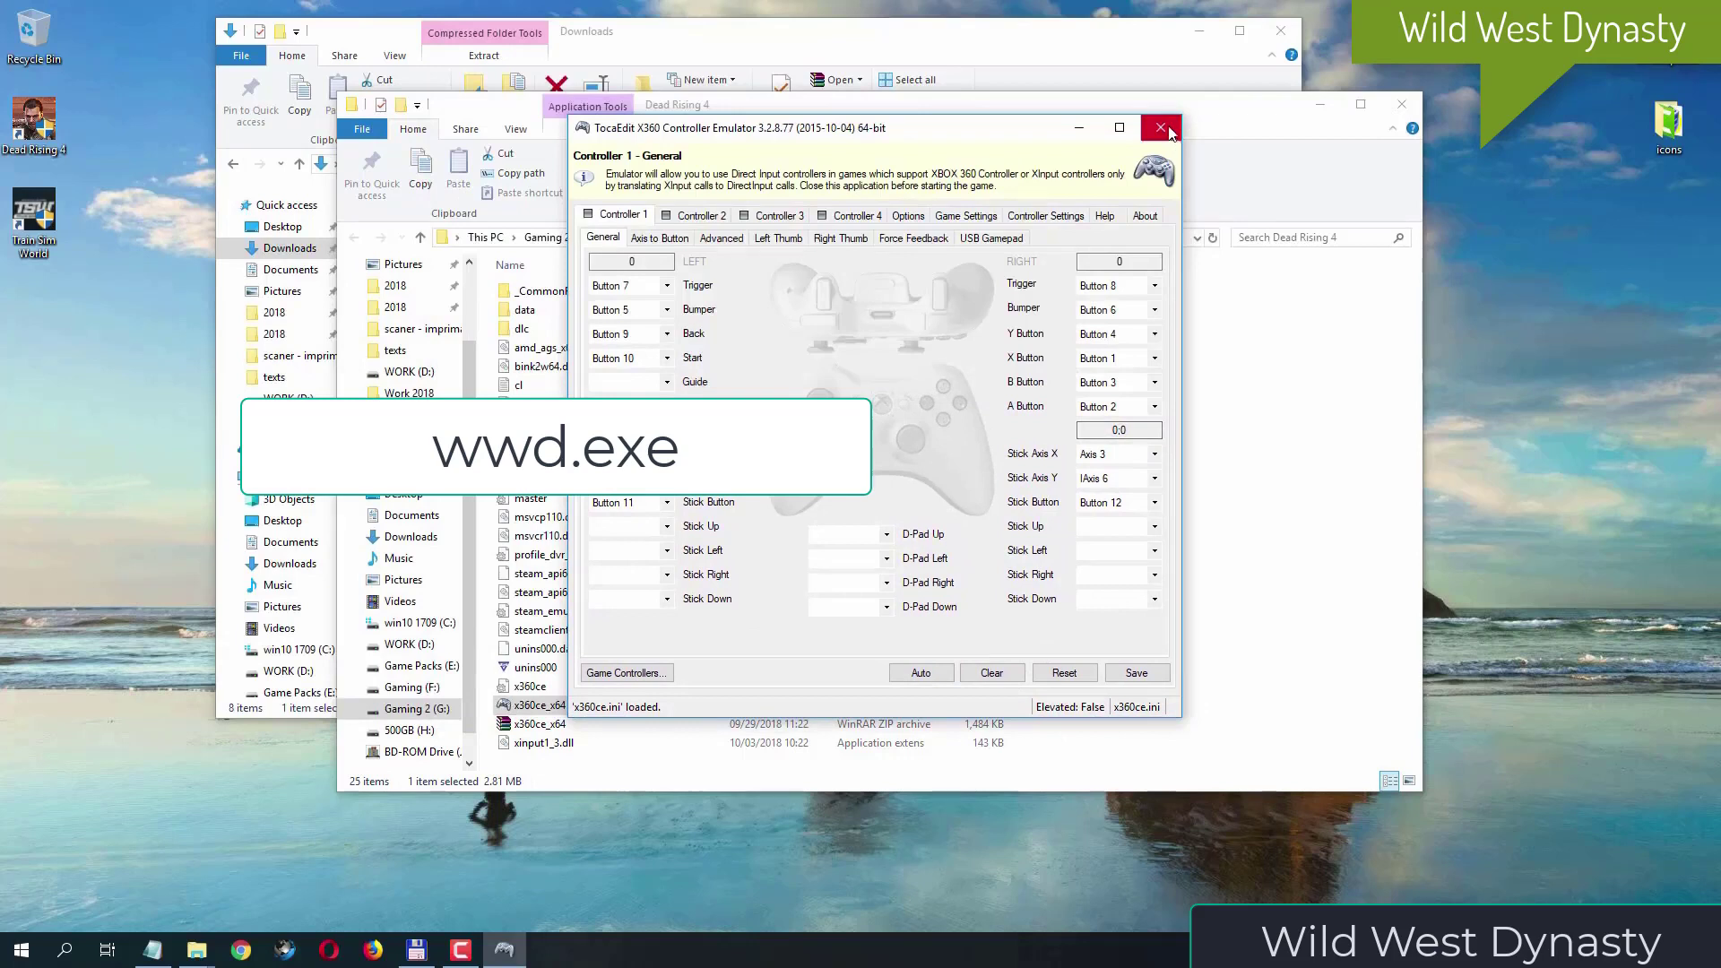
left_click(1152, 676)
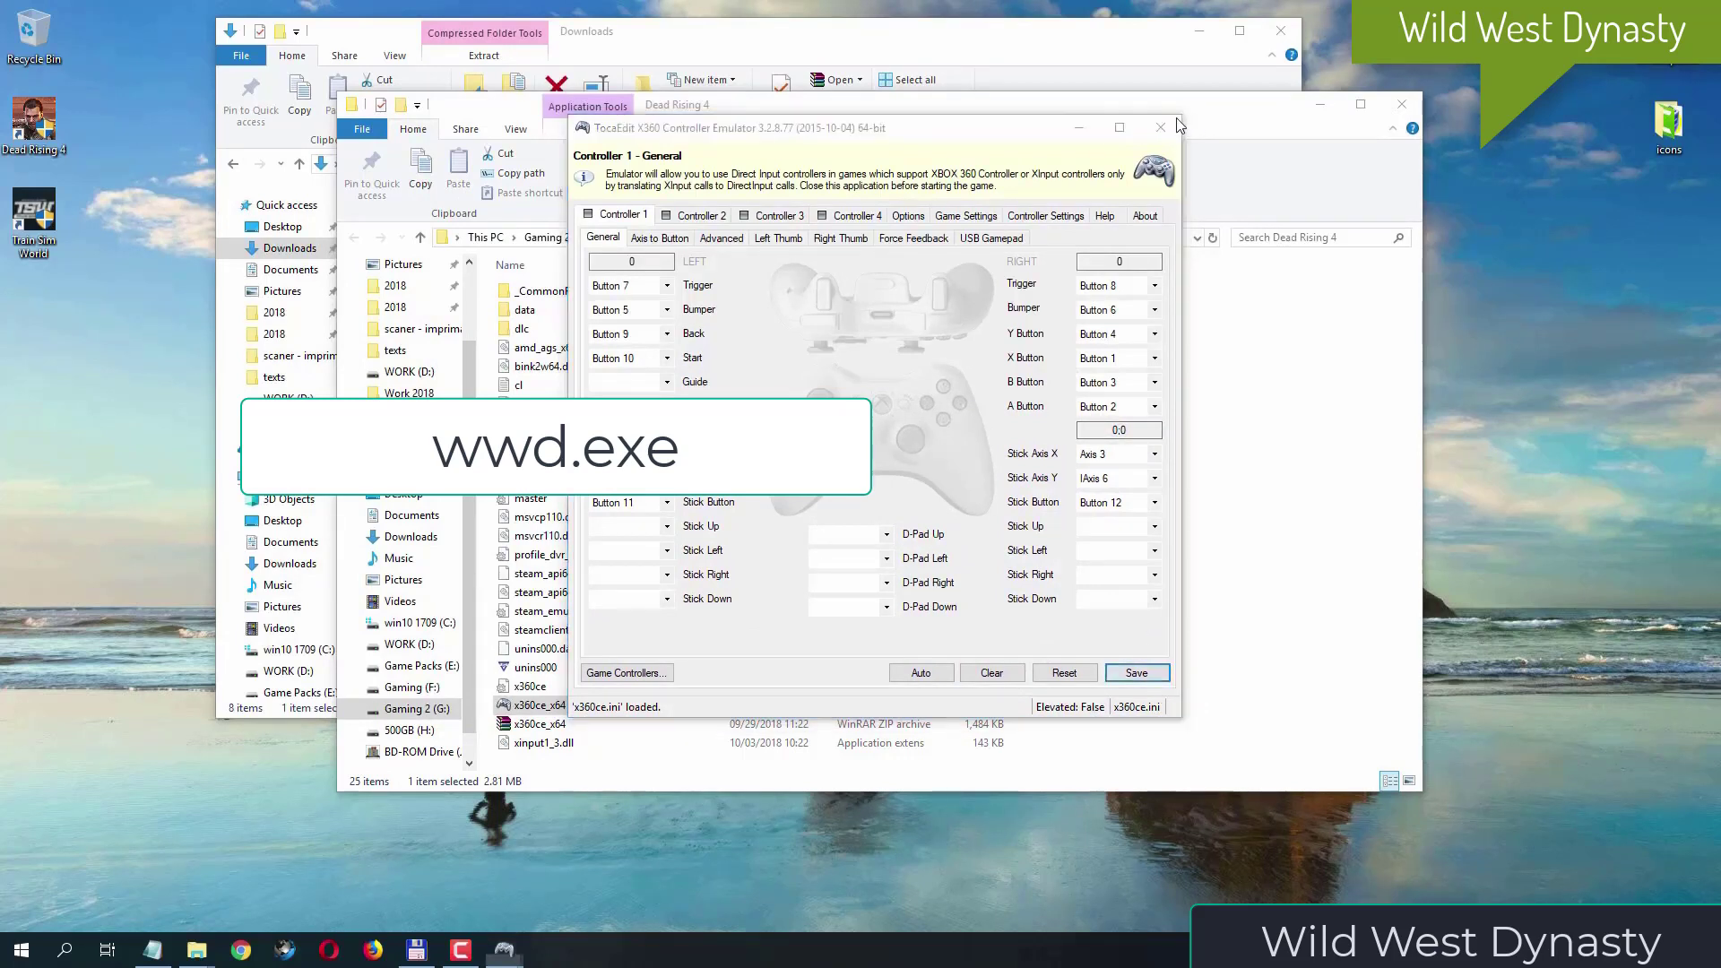
left_click(914, 518)
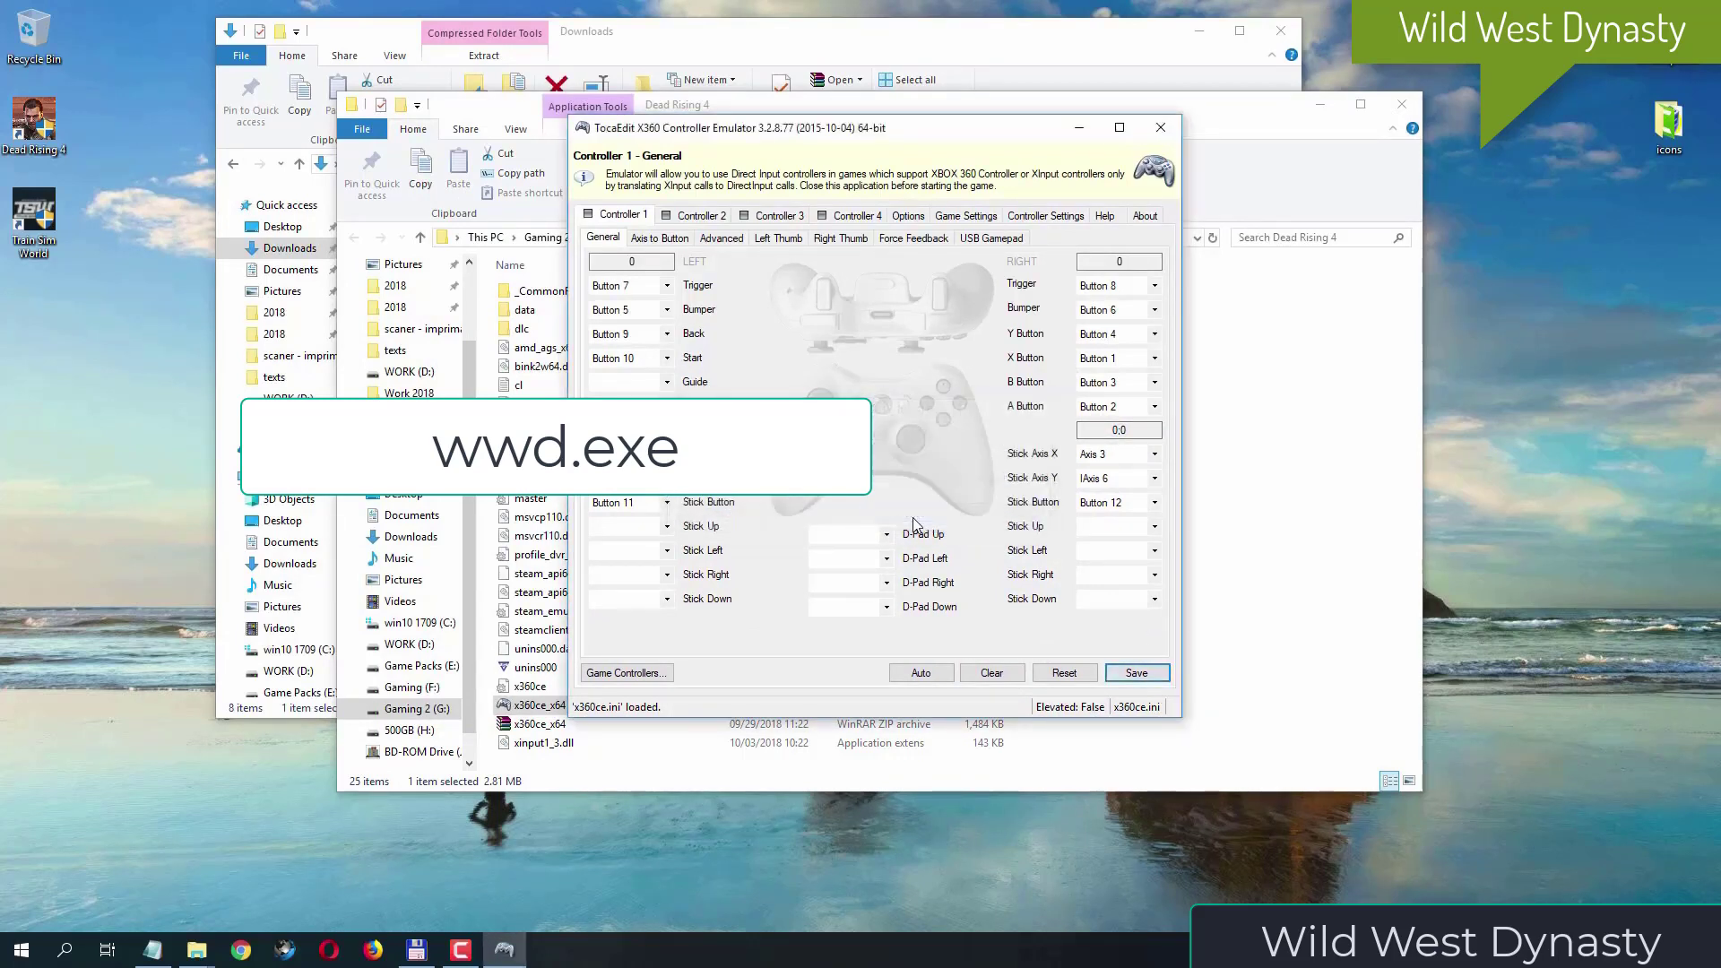
left_click(1161, 127)
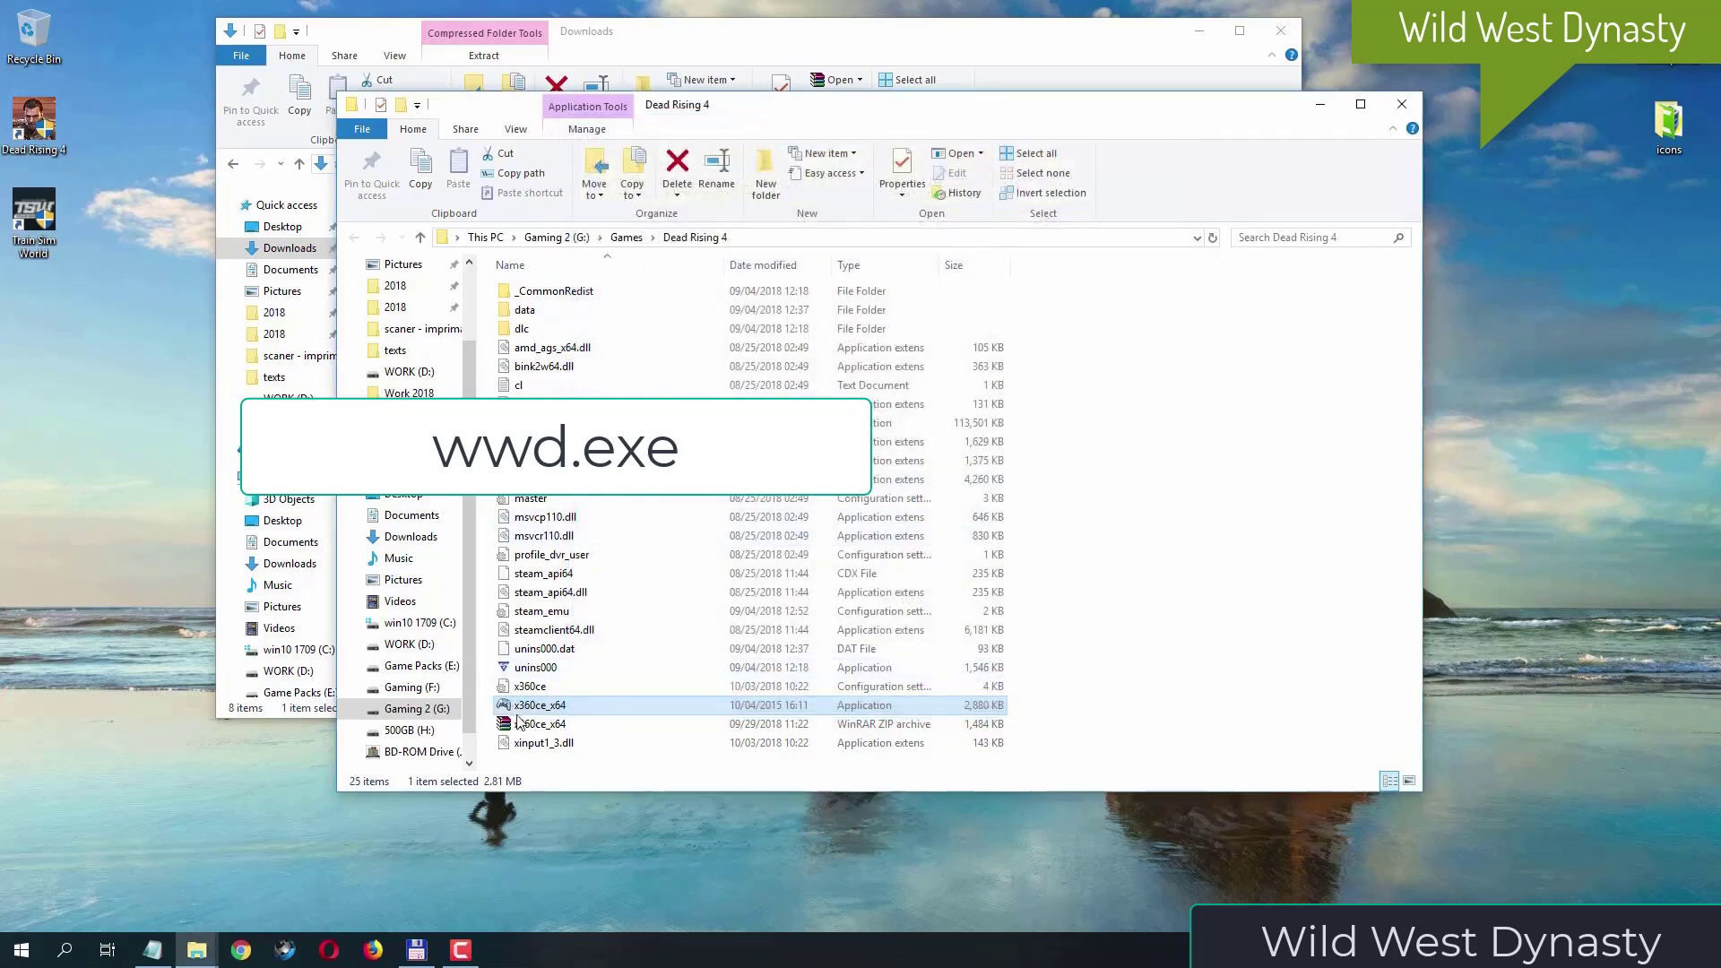
- Run x360ce_x64 as administrator, map Controller 1 with Auto, save the settings and close the emulator
right_click(563, 707)
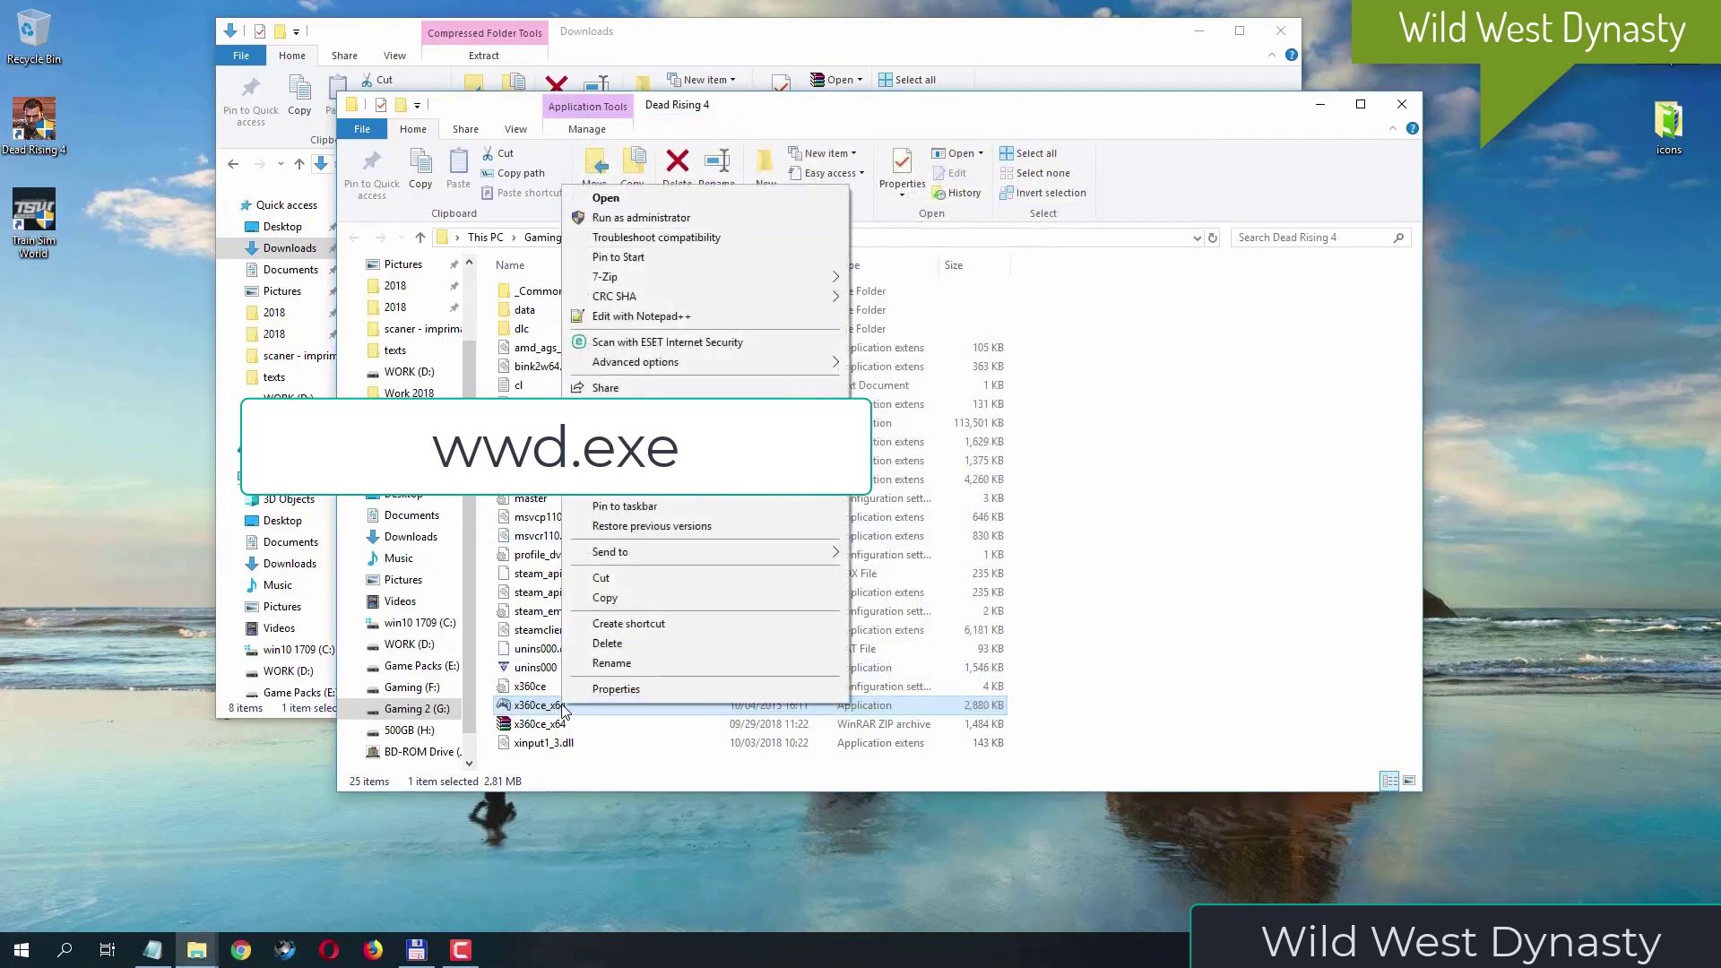
left_click(687, 221)
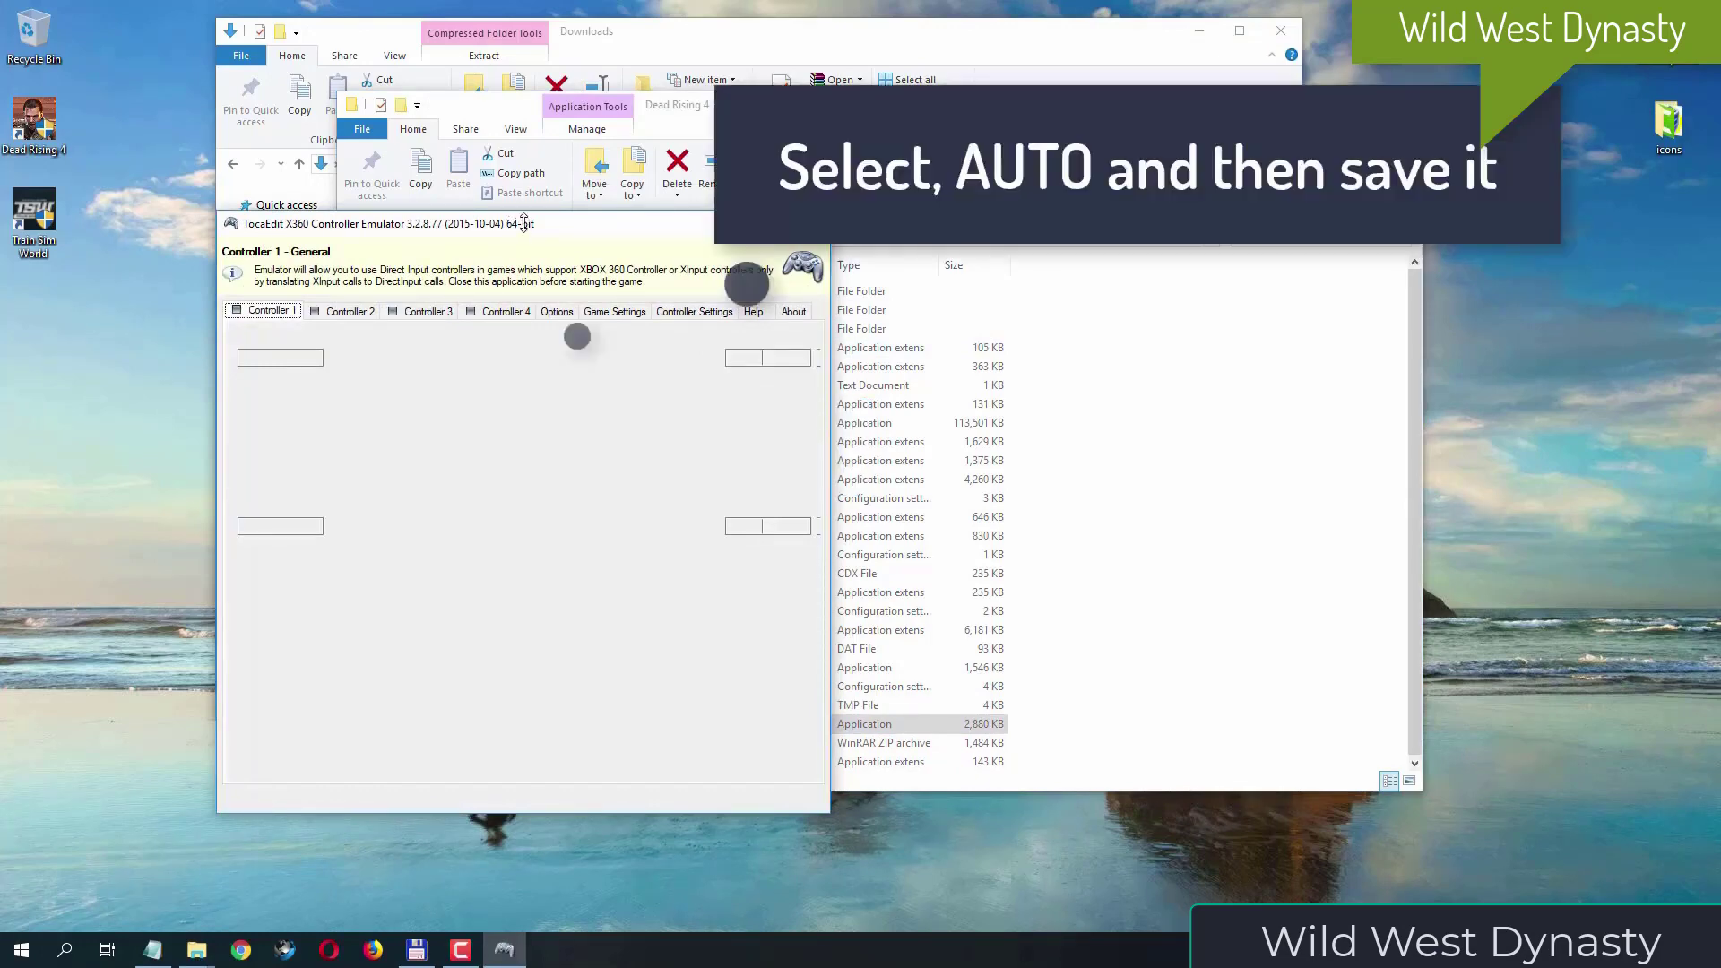
left_click_drag(524, 233, 765, 207)
left_click(812, 744)
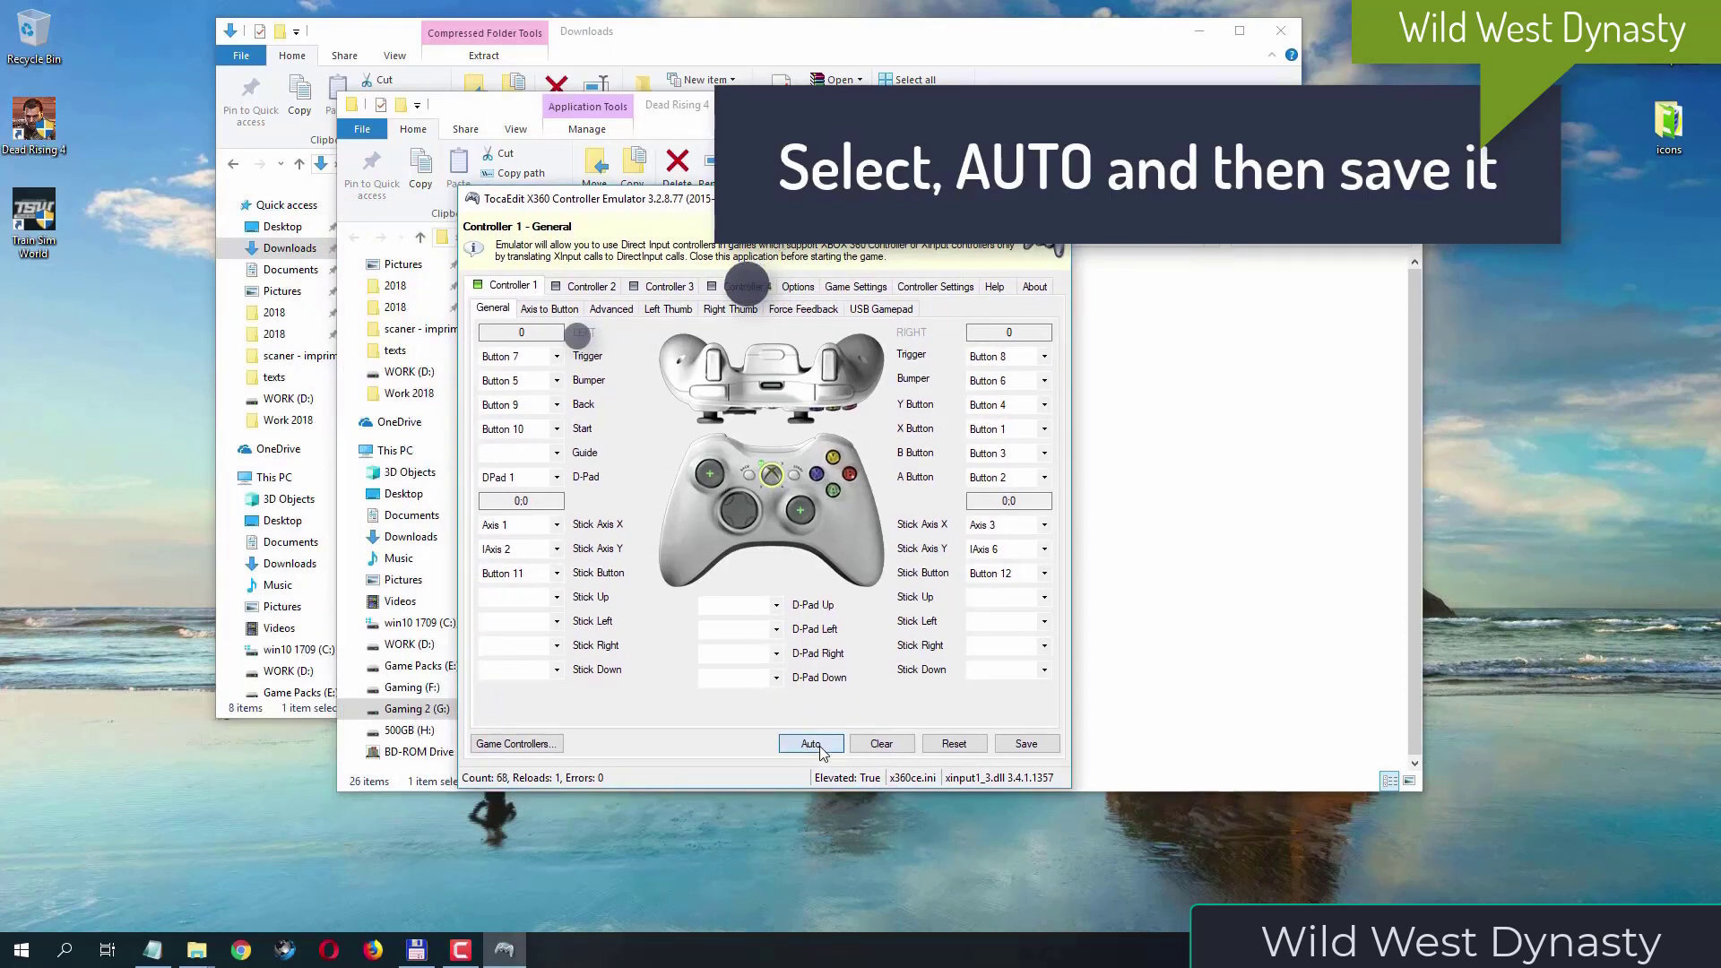
left_click(794, 529)
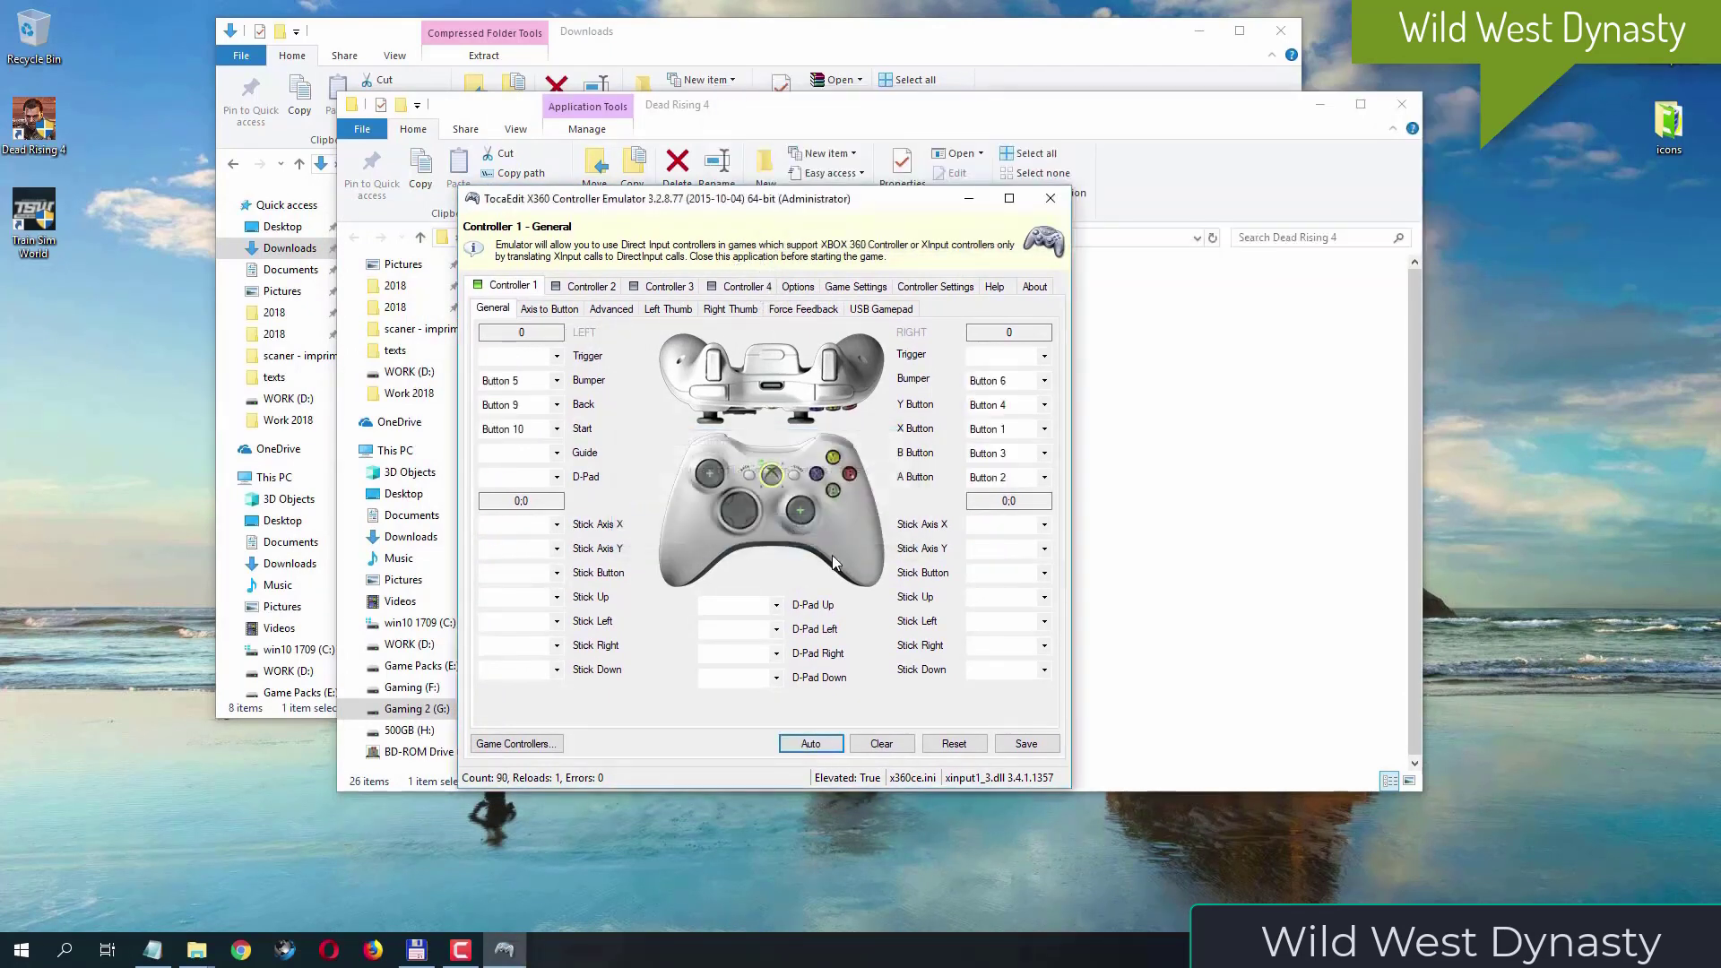
left_click(1043, 749)
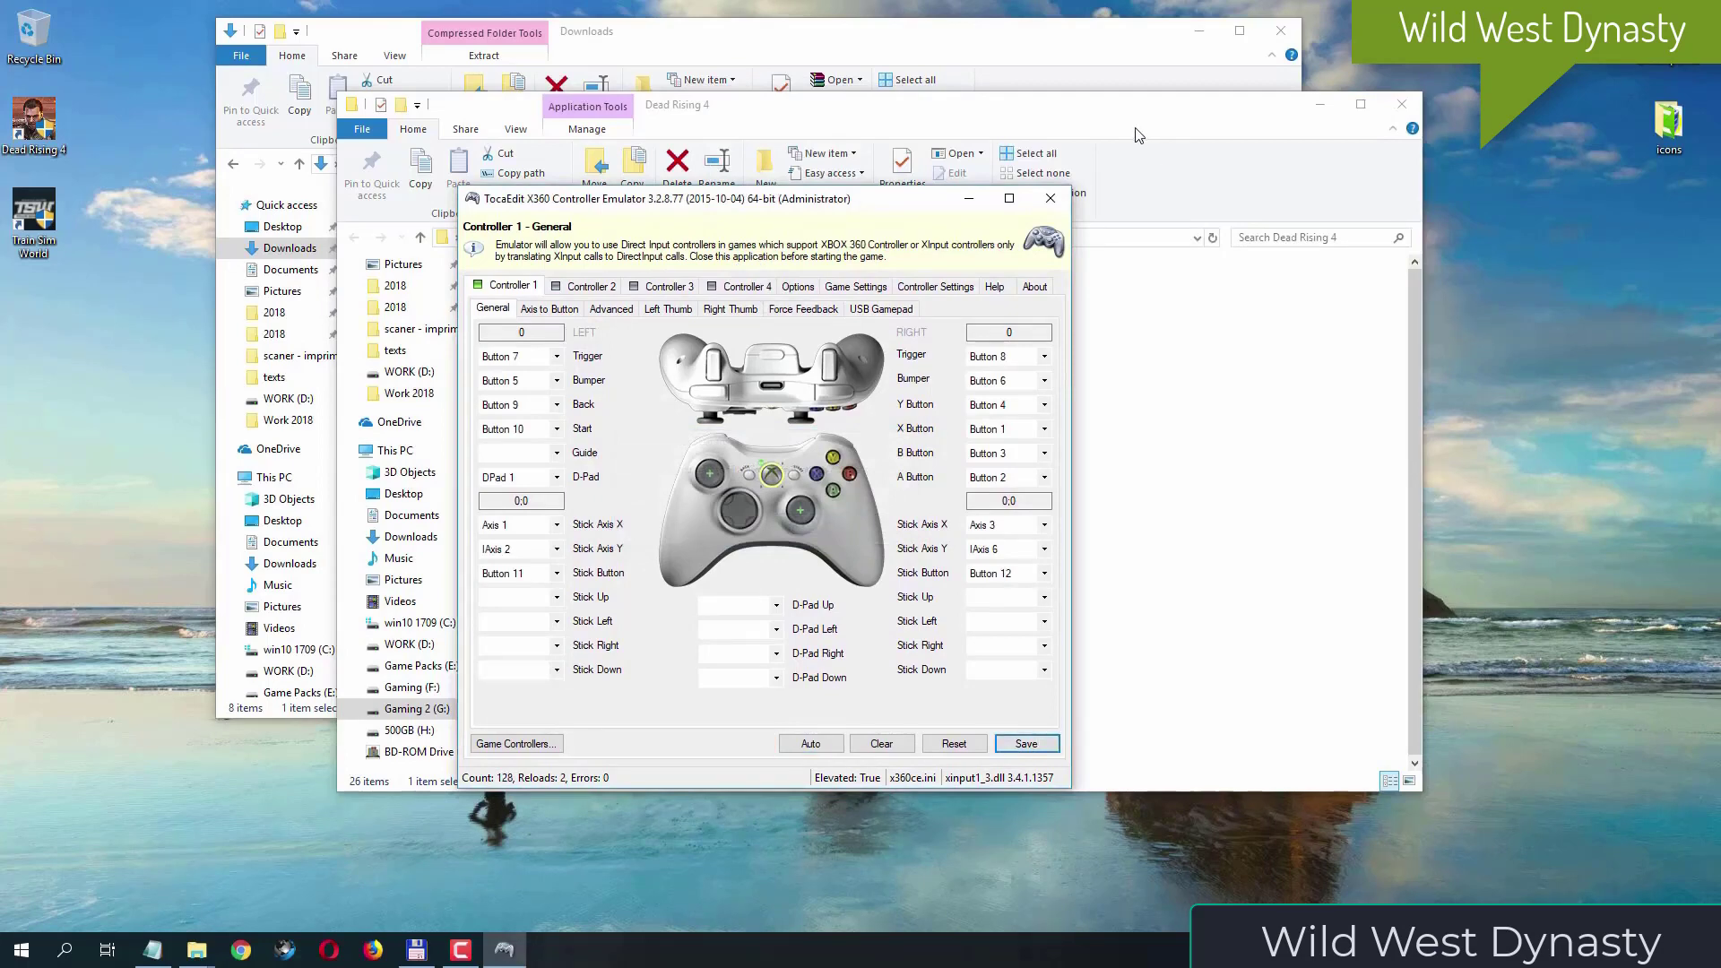
left_click(1060, 208)
- Run x360ce_x64 as administrator again and enable the DI hook mask for x360ce_x64.exe in the game settings
left_click(635, 427)
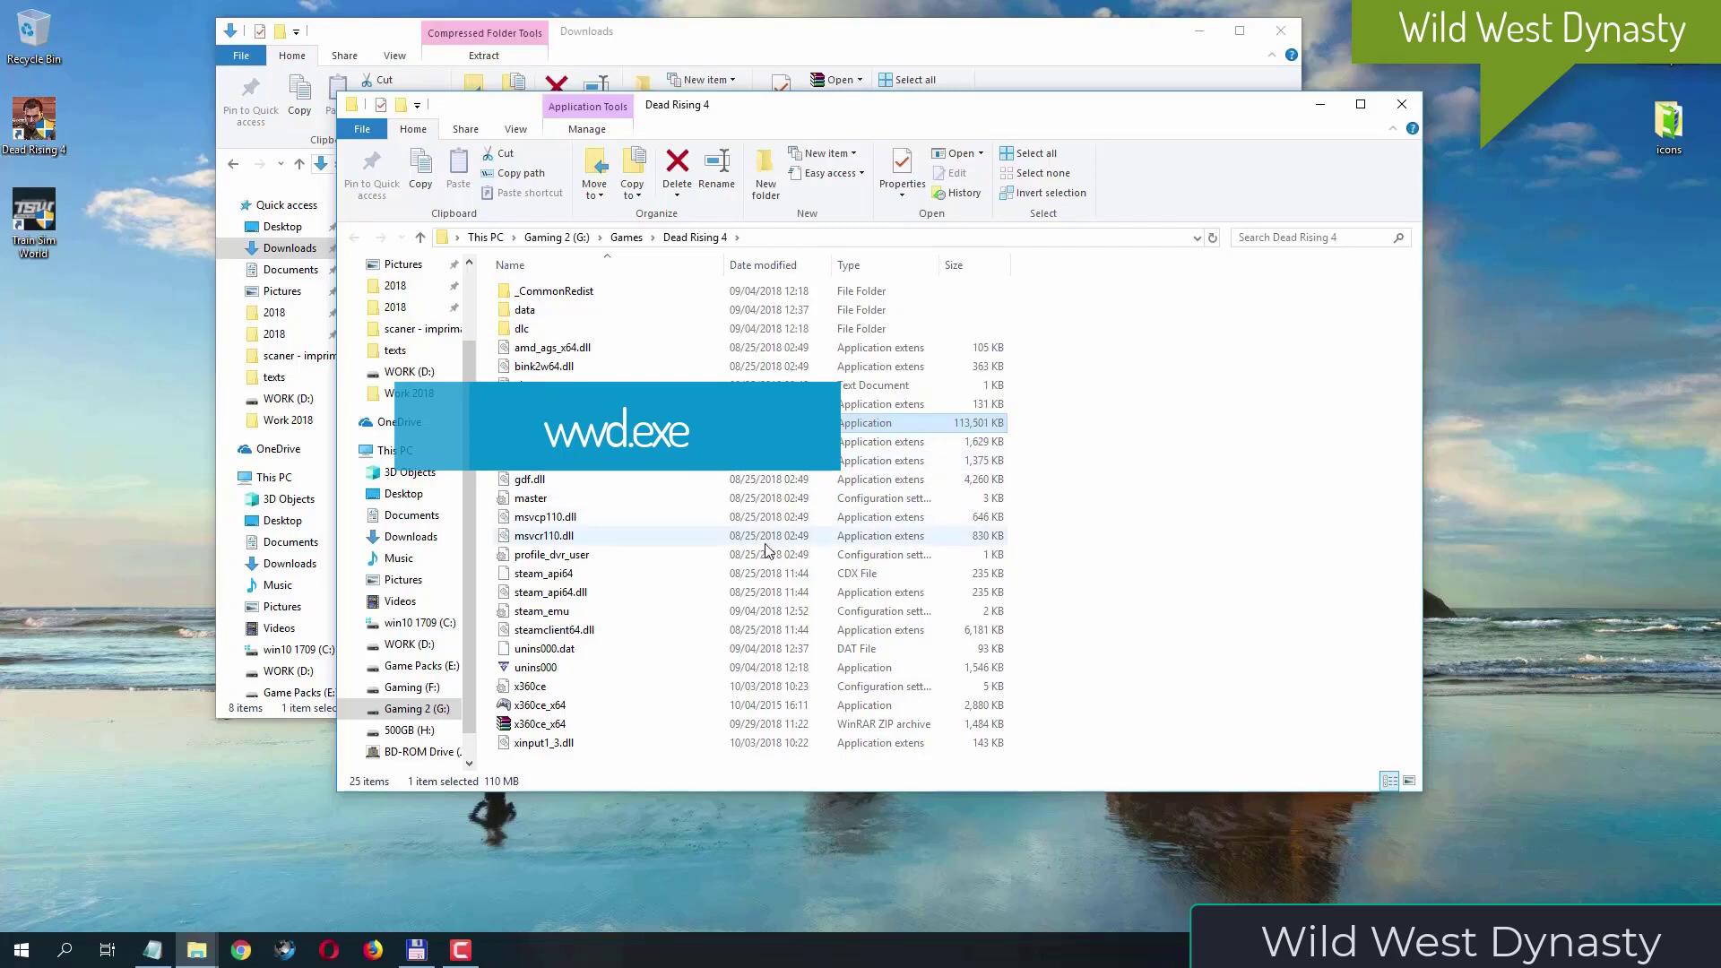
left_click(624, 707)
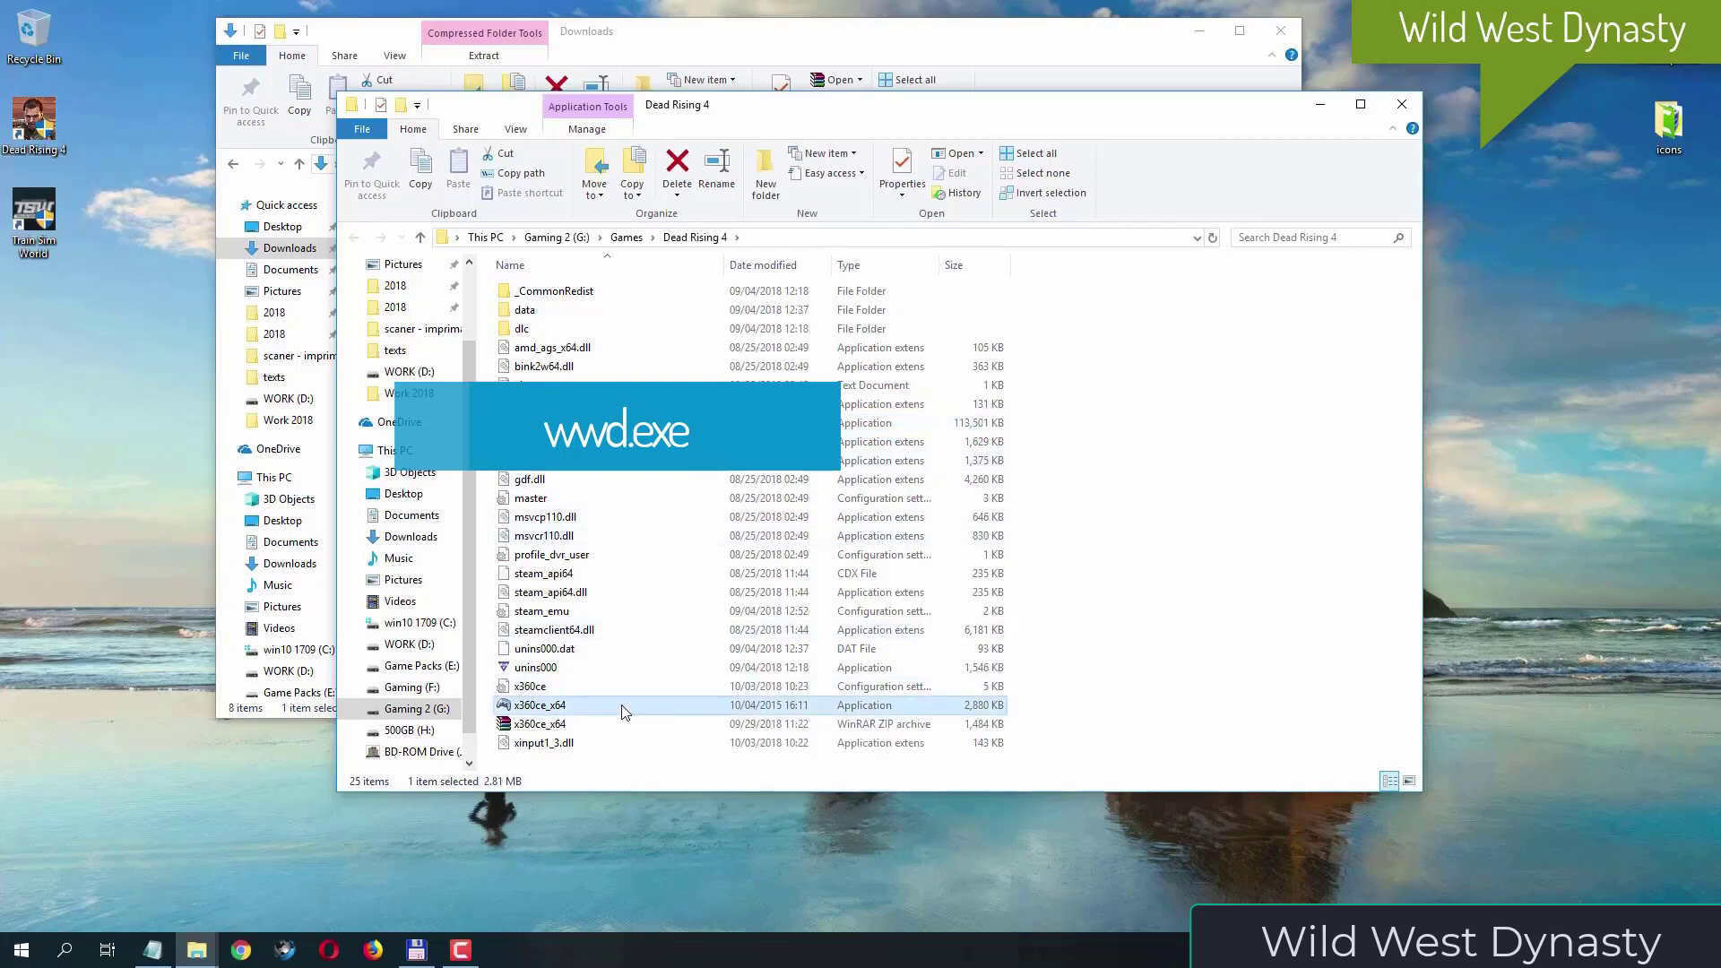
right_click(624, 712)
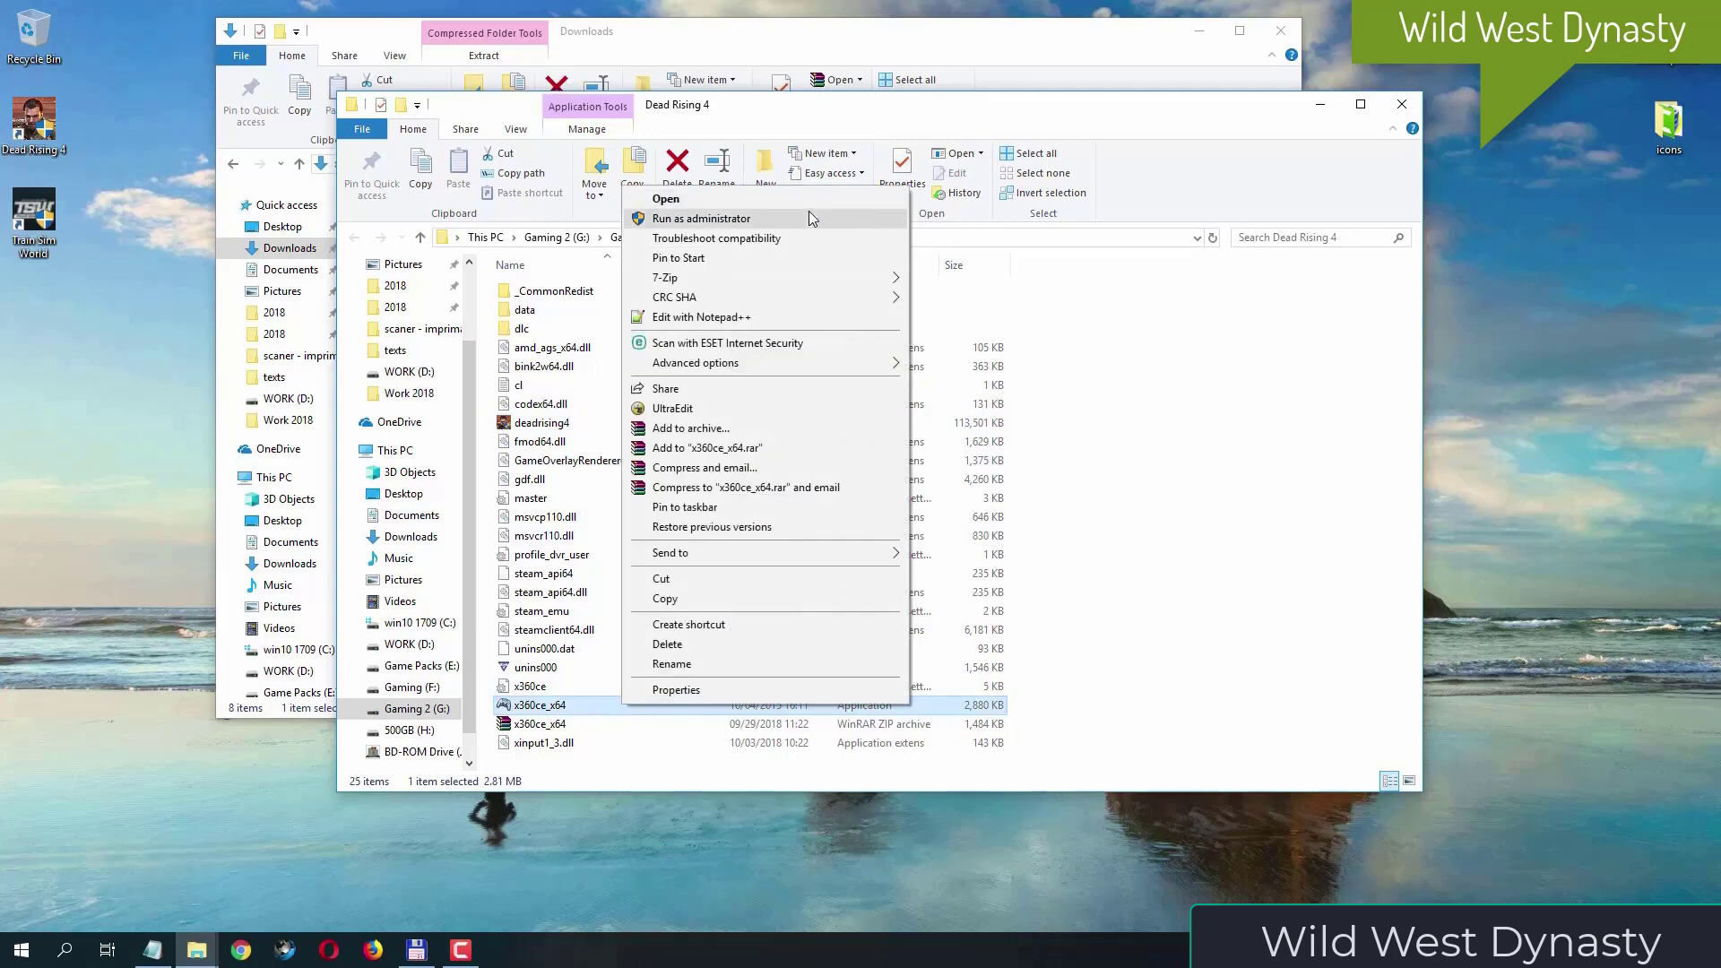
left_click(809, 218)
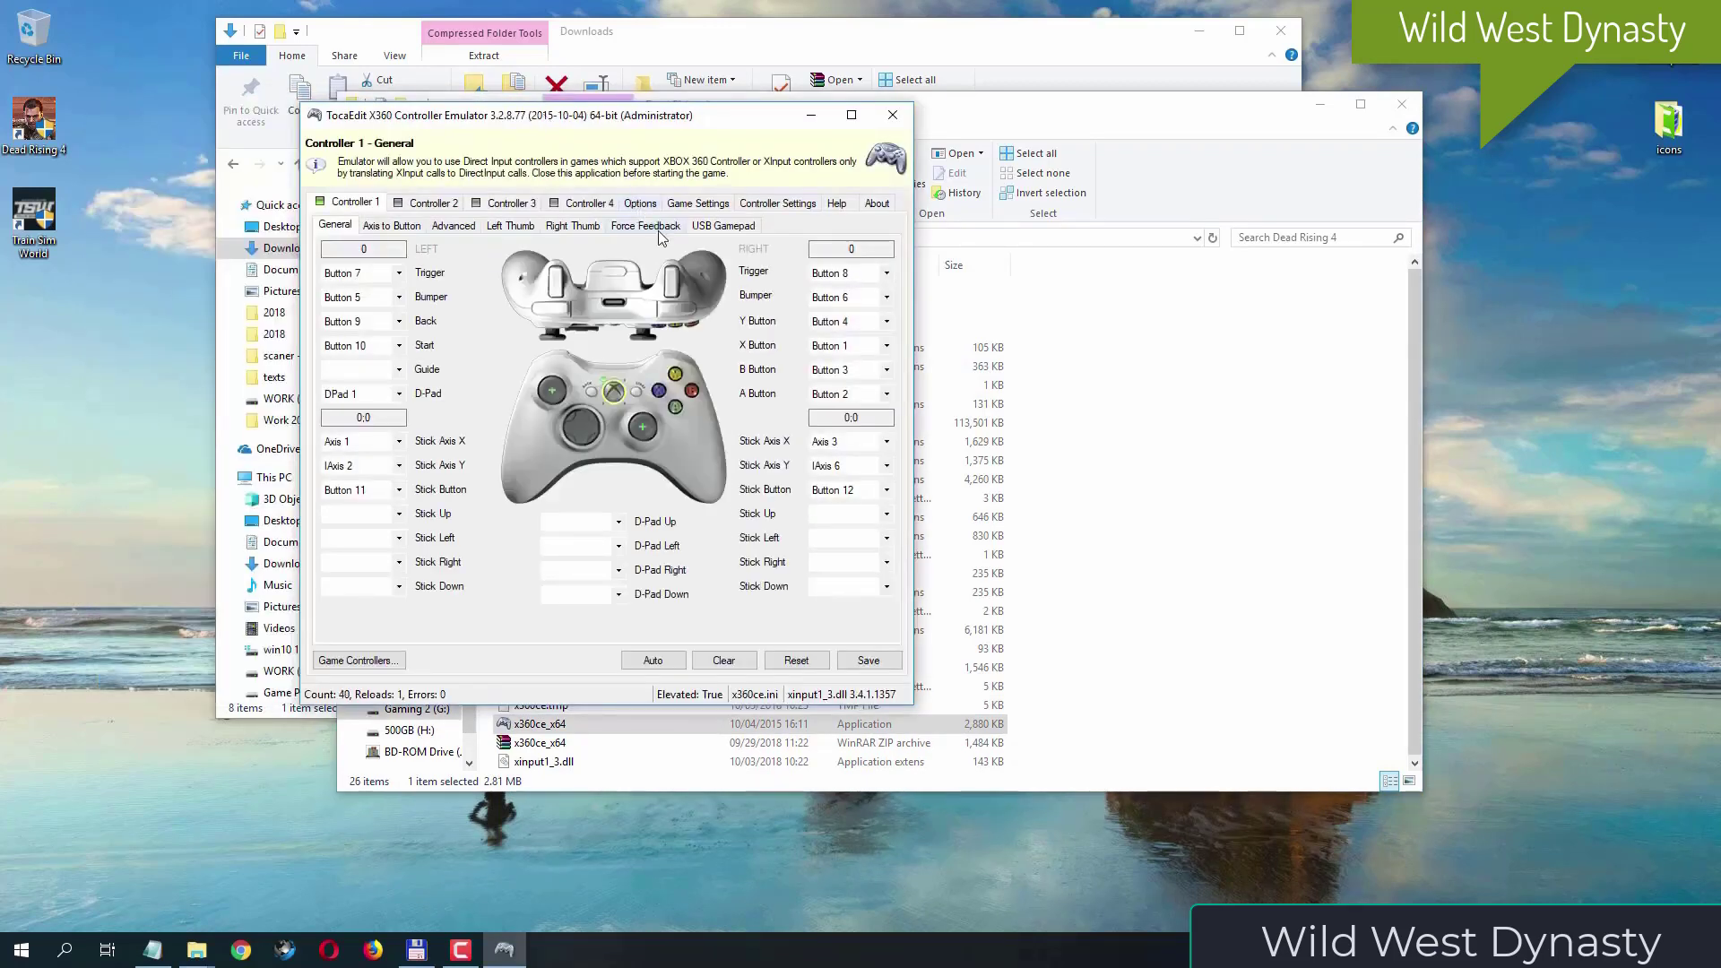
left_click(711, 206)
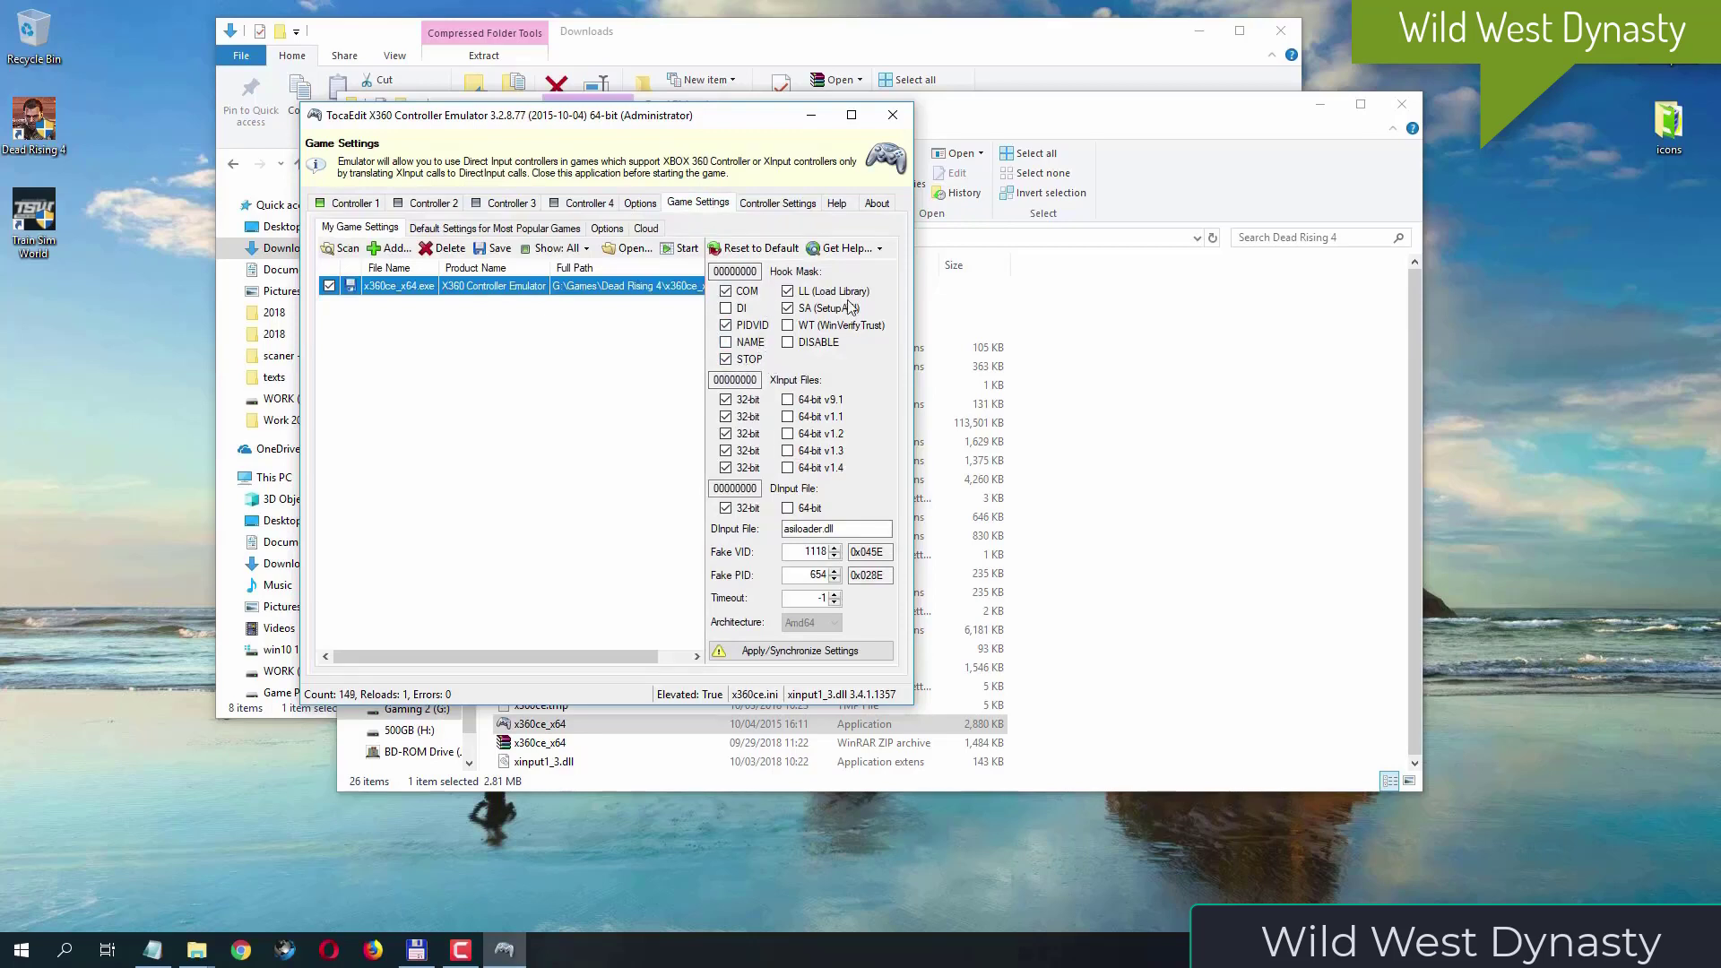
left_click(739, 310)
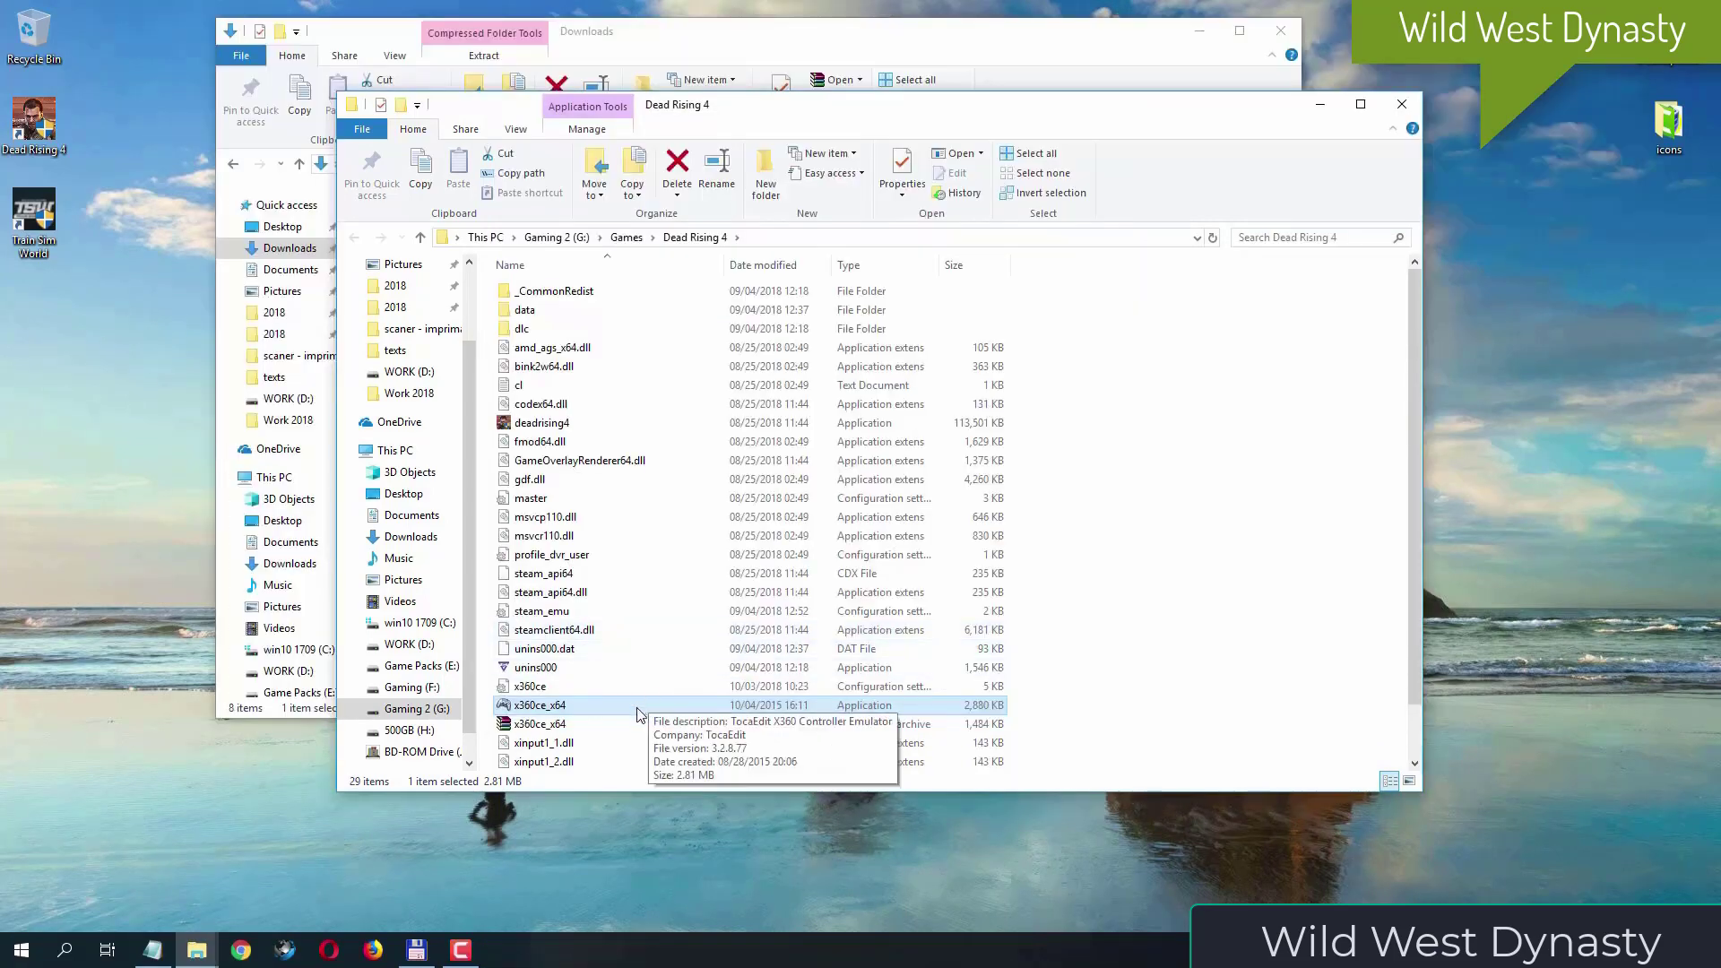
- Relaunch x360ce_x64 as administrator, clear all Hook Mask options for x360ce_x64.exe in the game settings, and close the emulator
right_click(636, 710)
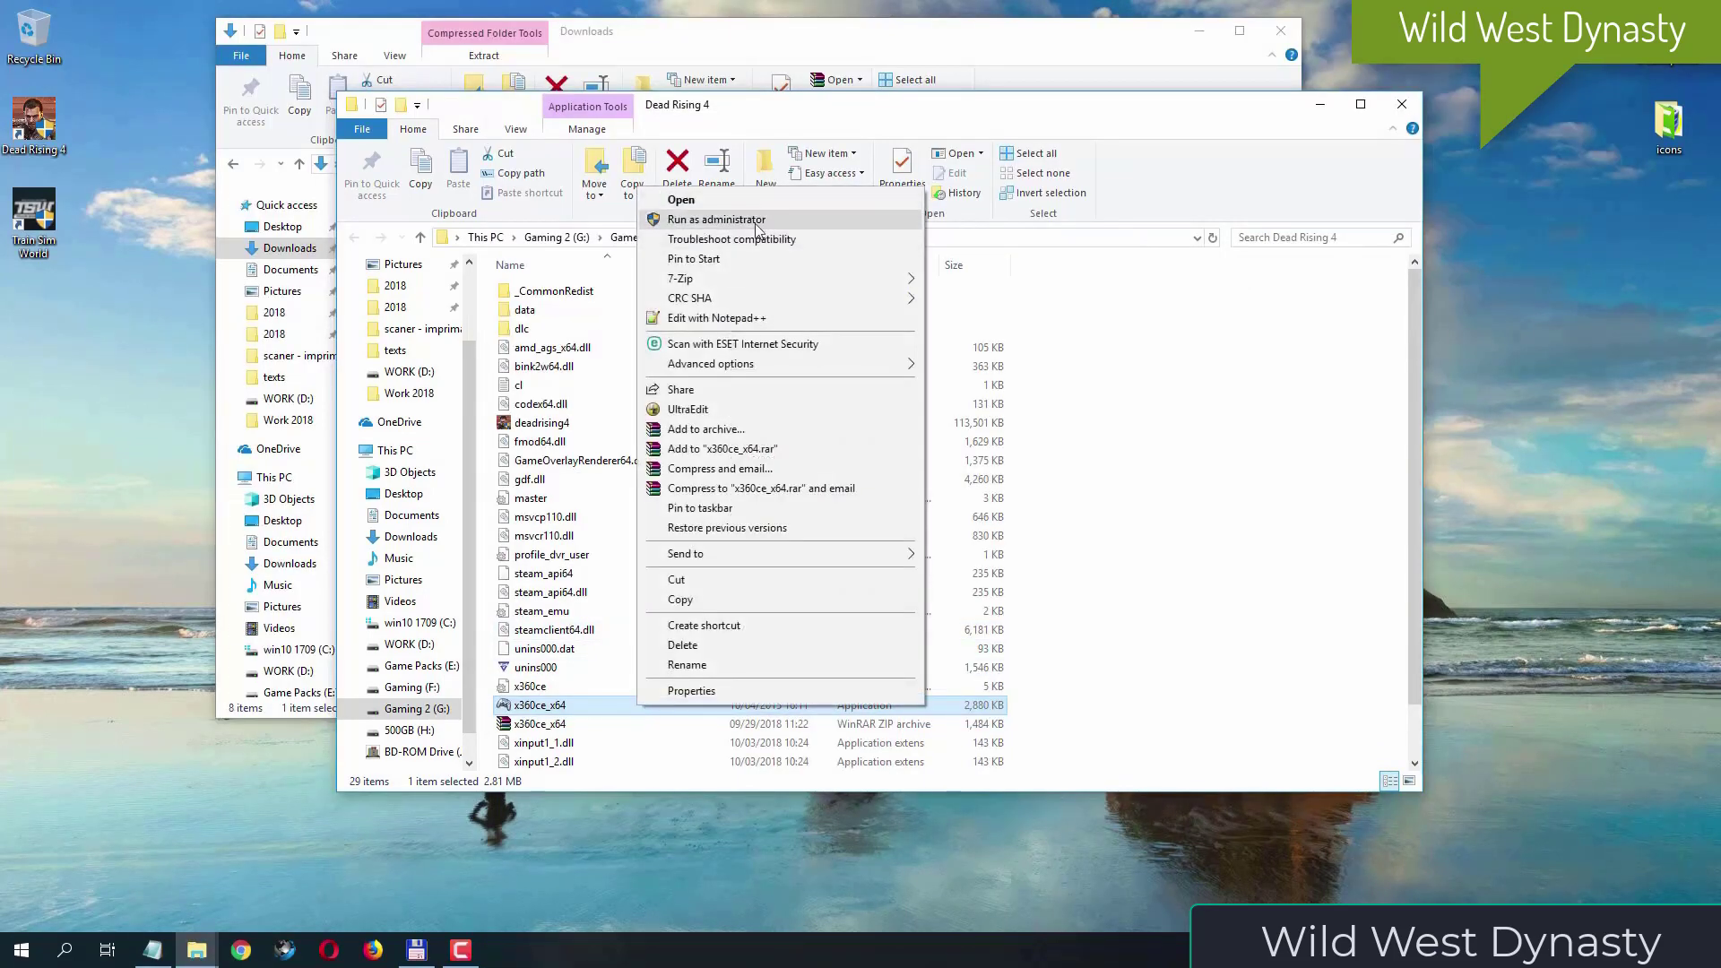
left_click(756, 223)
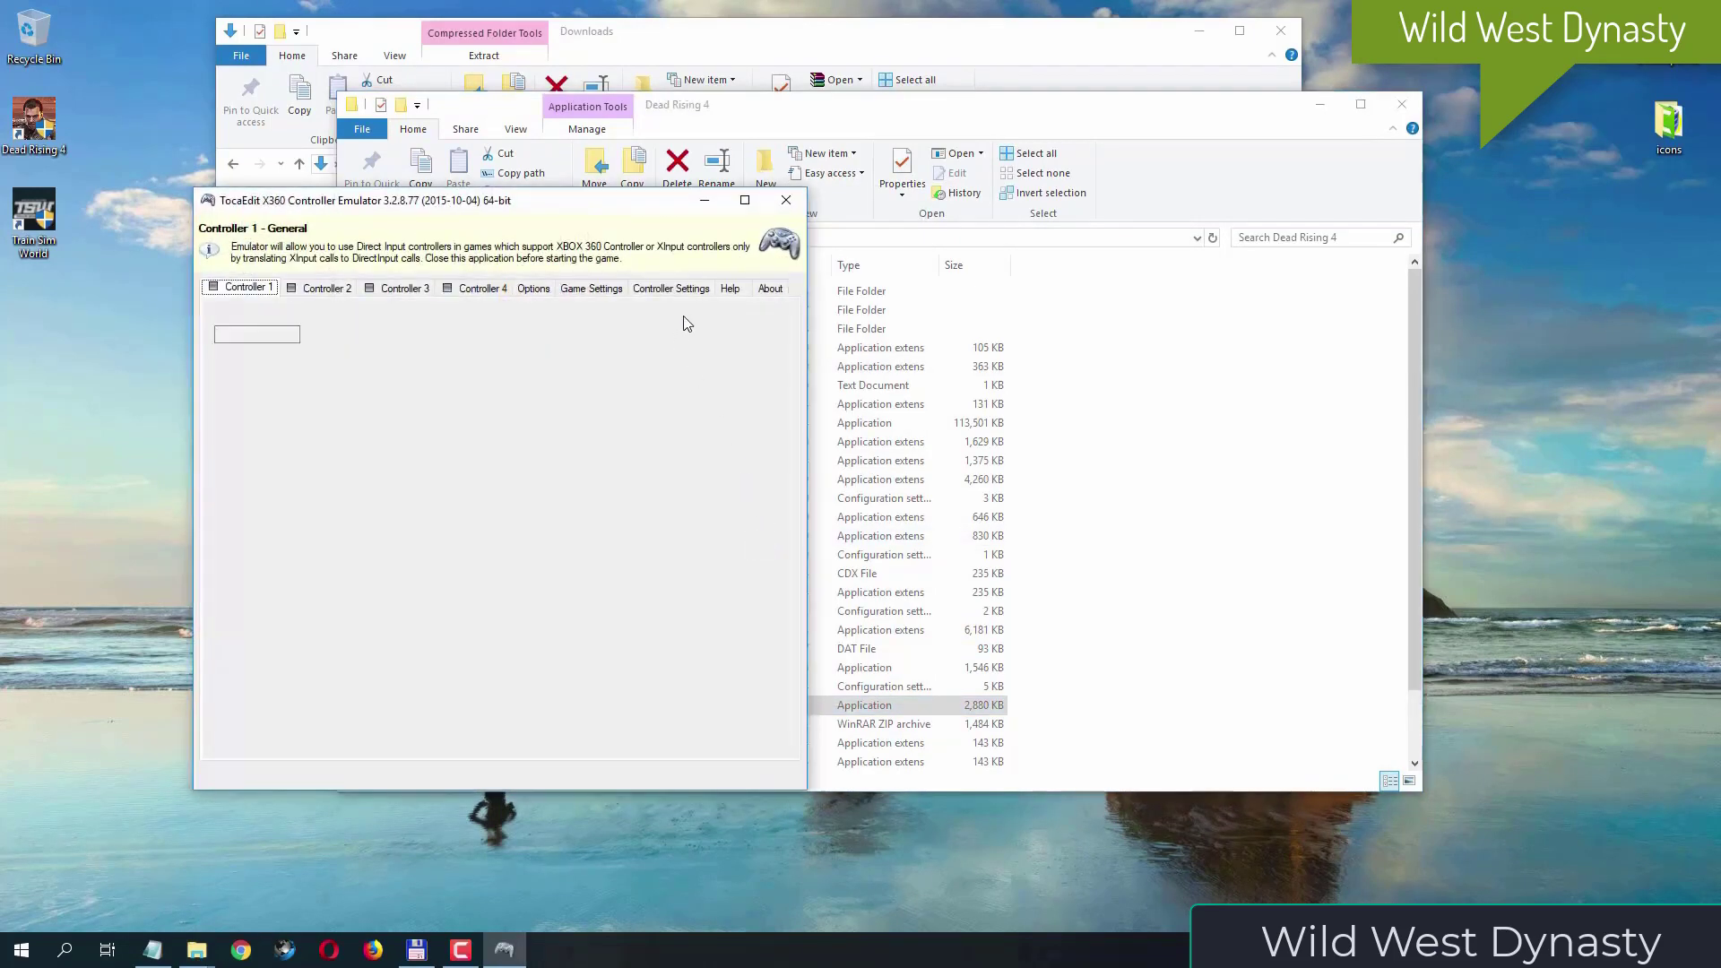
left_click(616, 293)
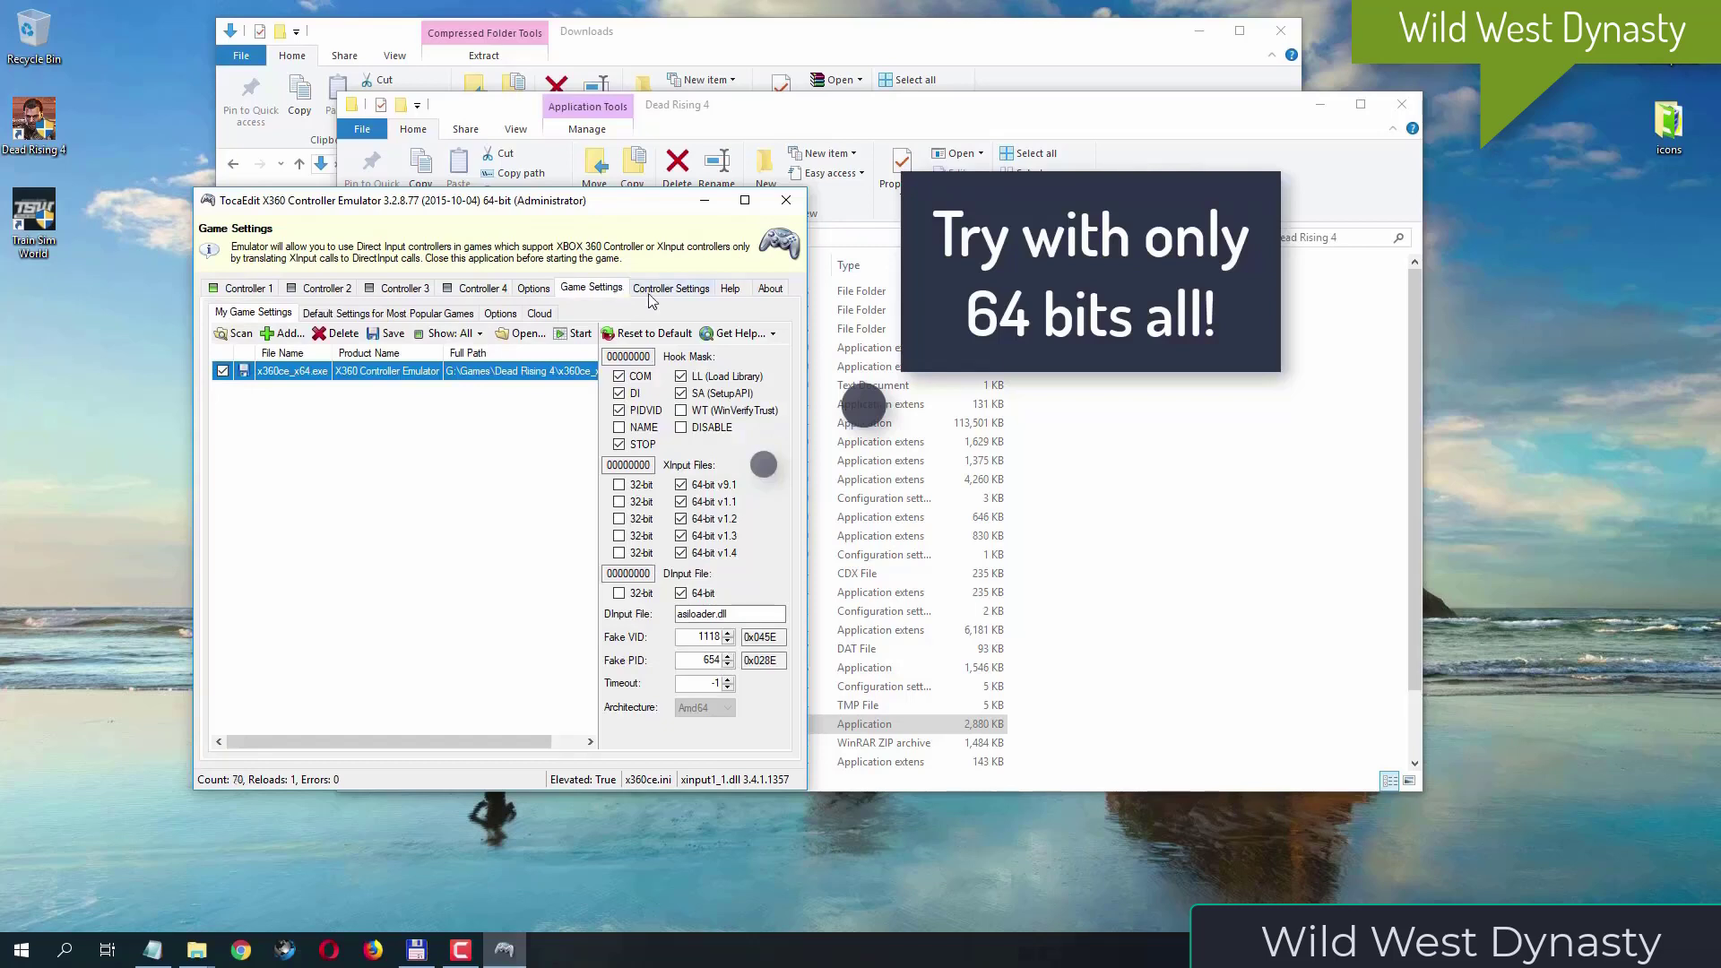
left_click(639, 444)
left_click(641, 411)
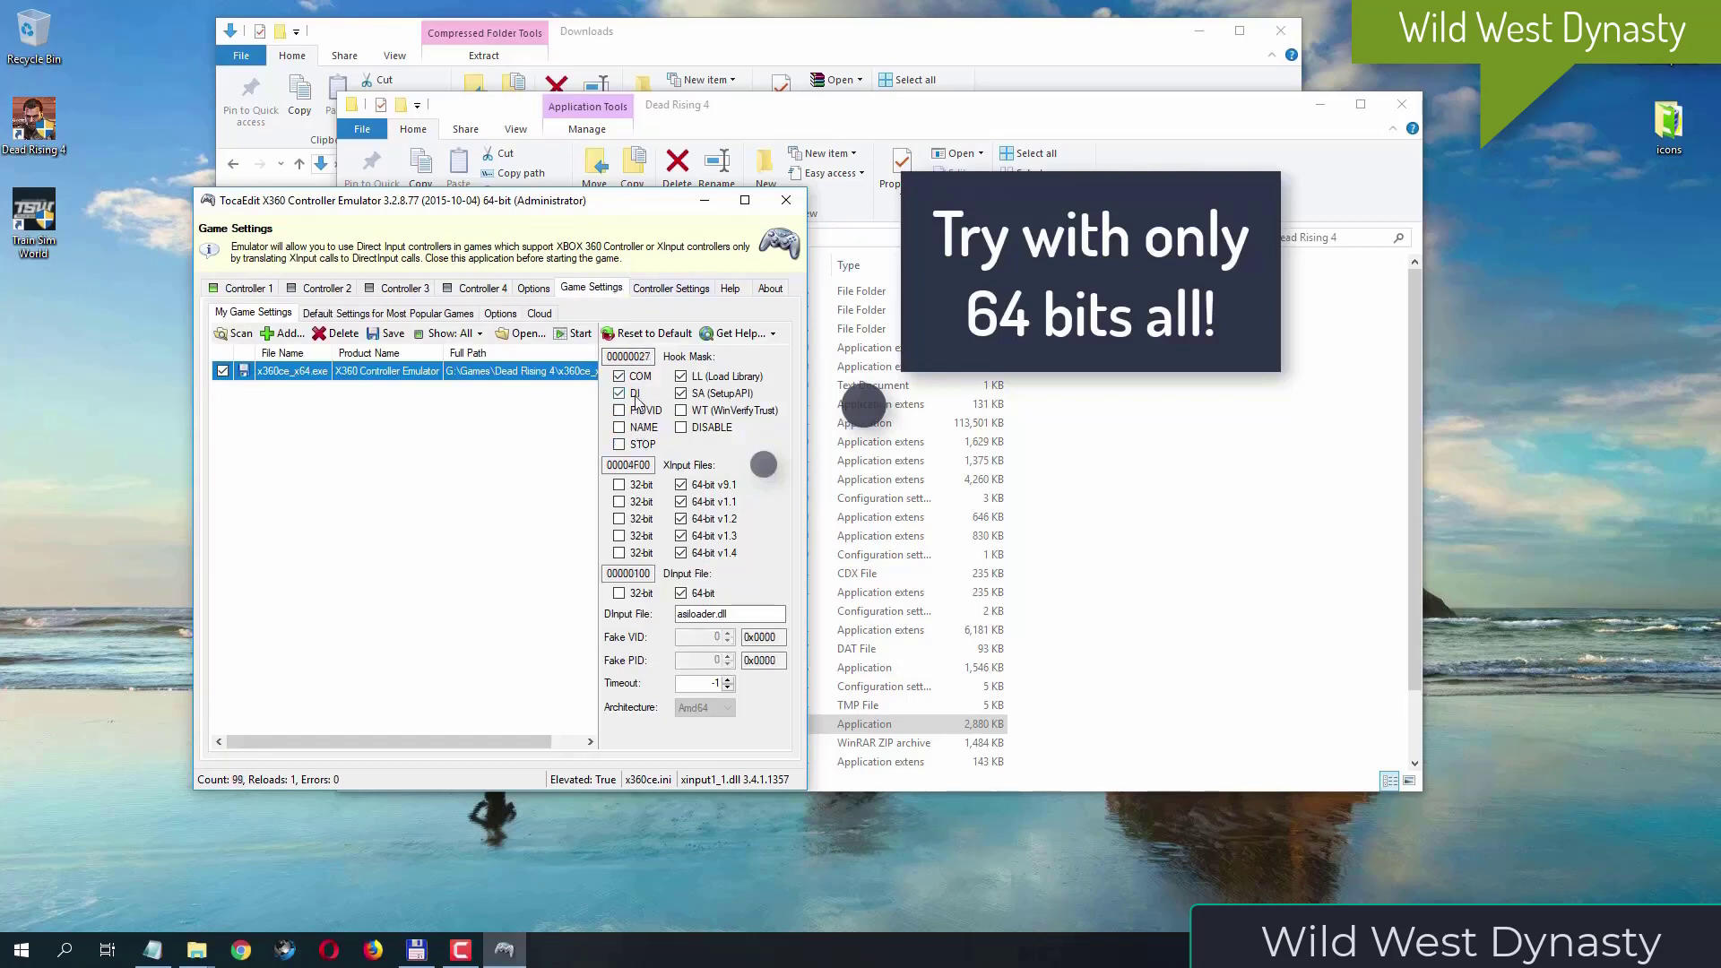
left_click(638, 394)
left_click(640, 377)
left_click(714, 392)
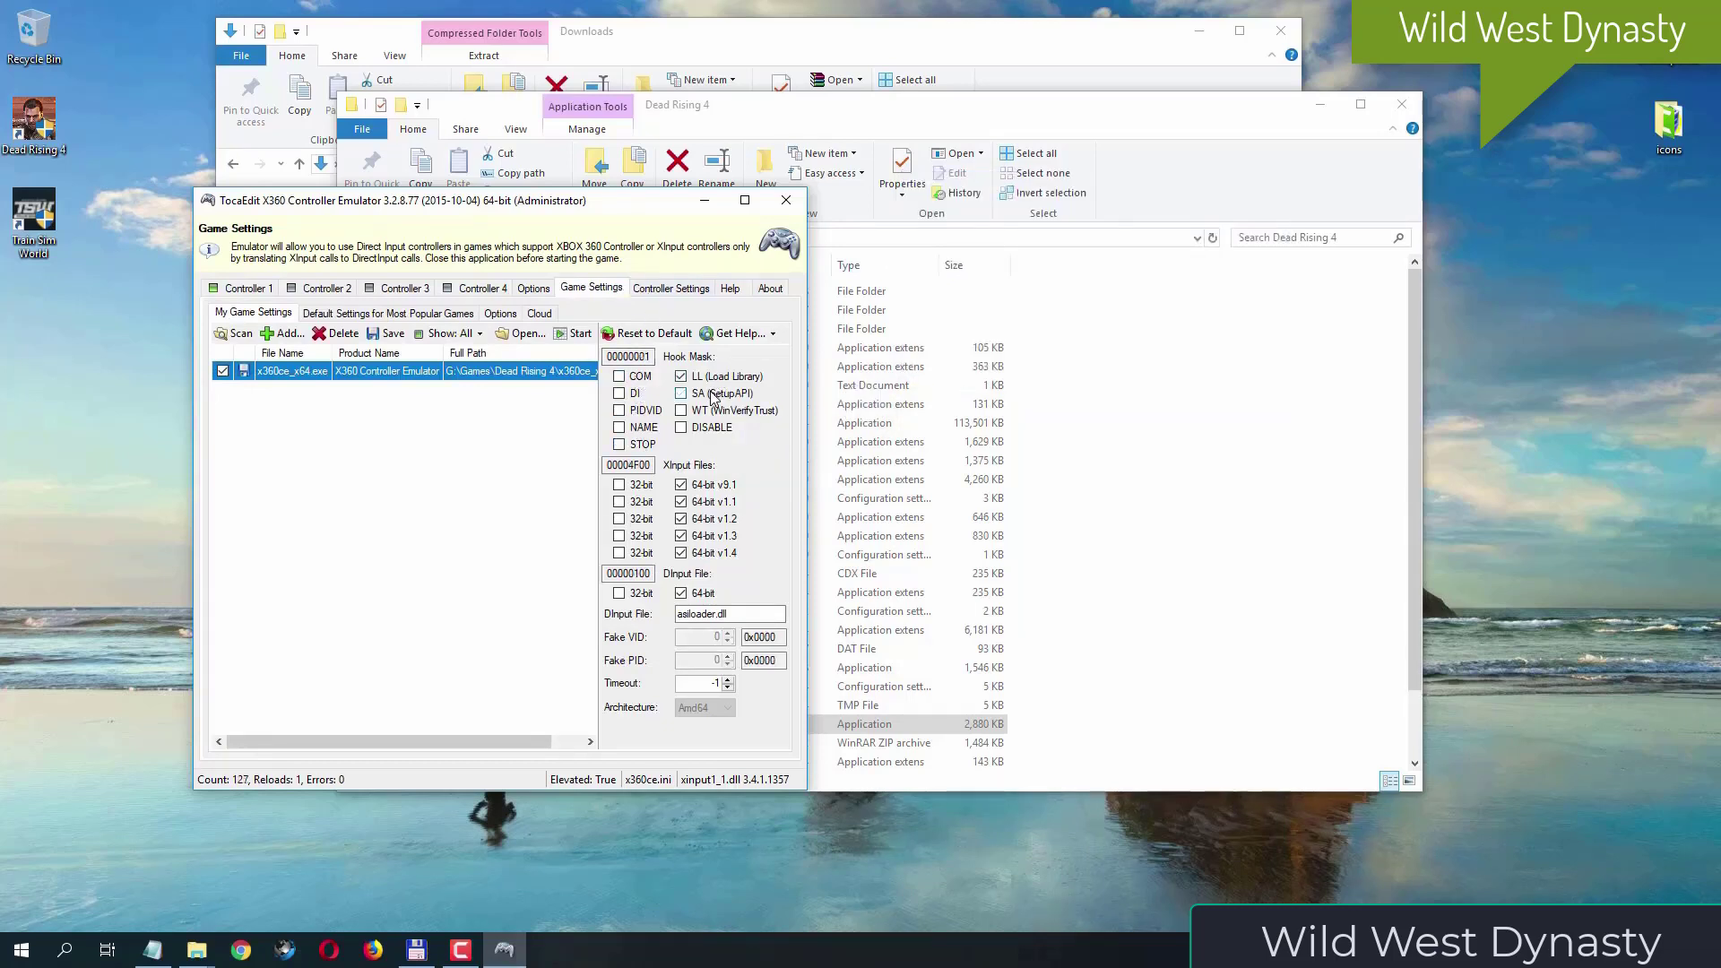
left_click(713, 377)
left_click_drag(599, 200, 851, 177)
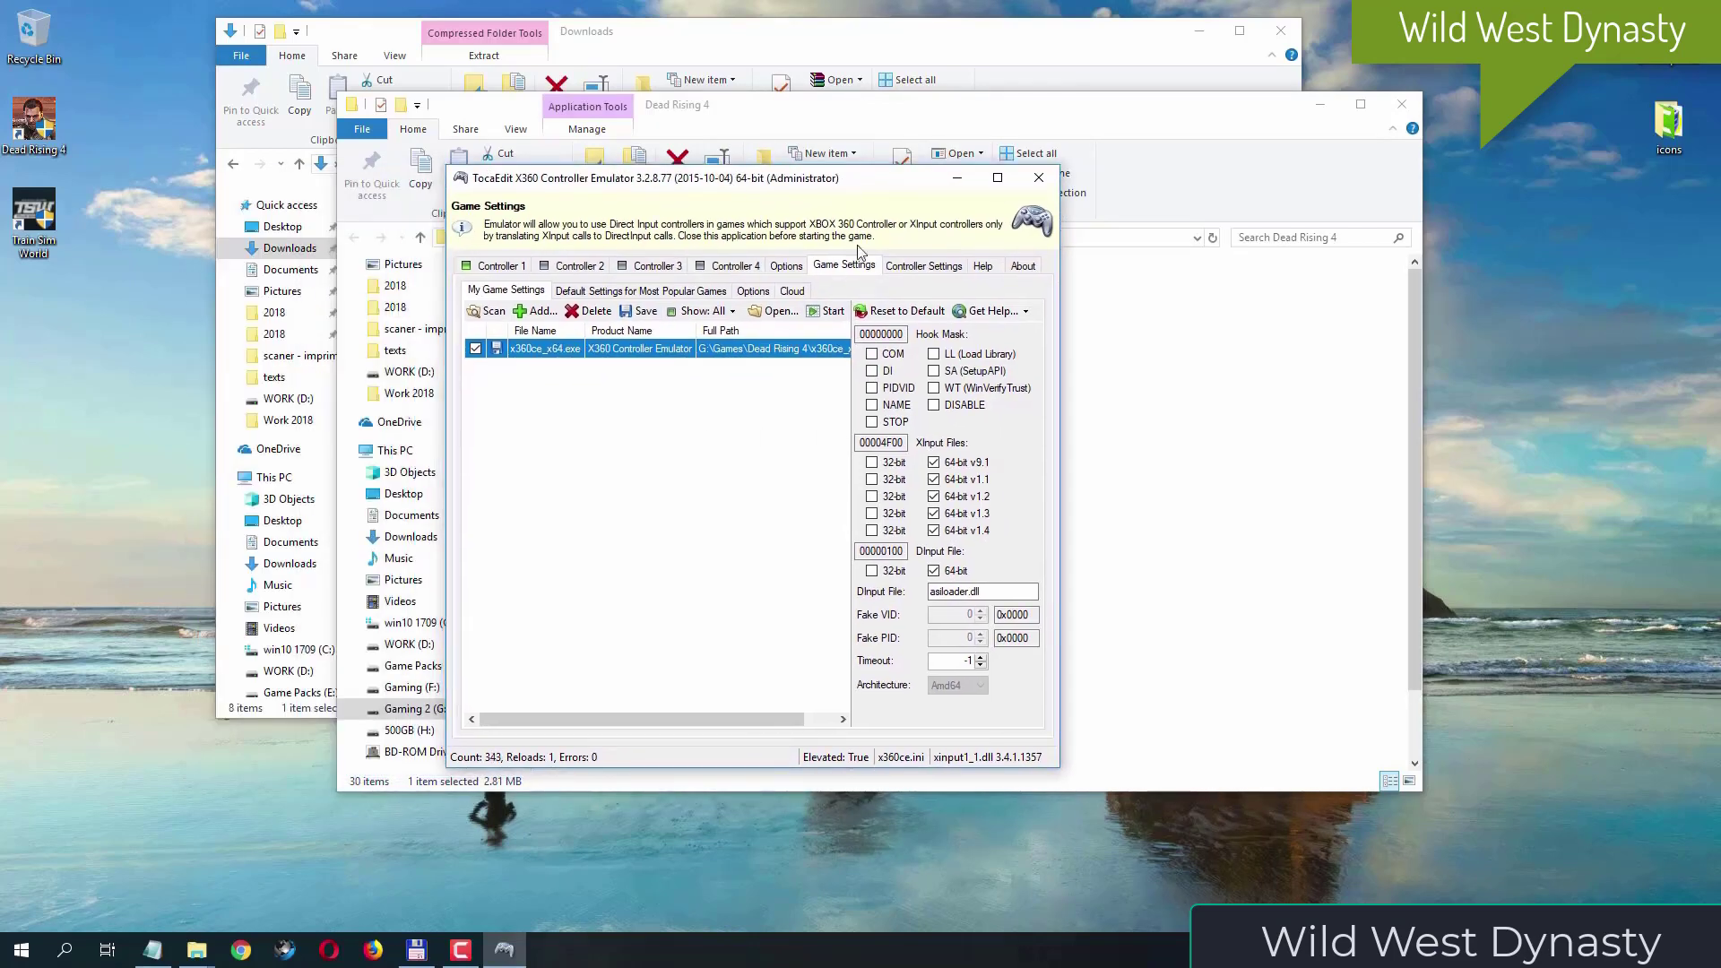
left_click(1045, 175)
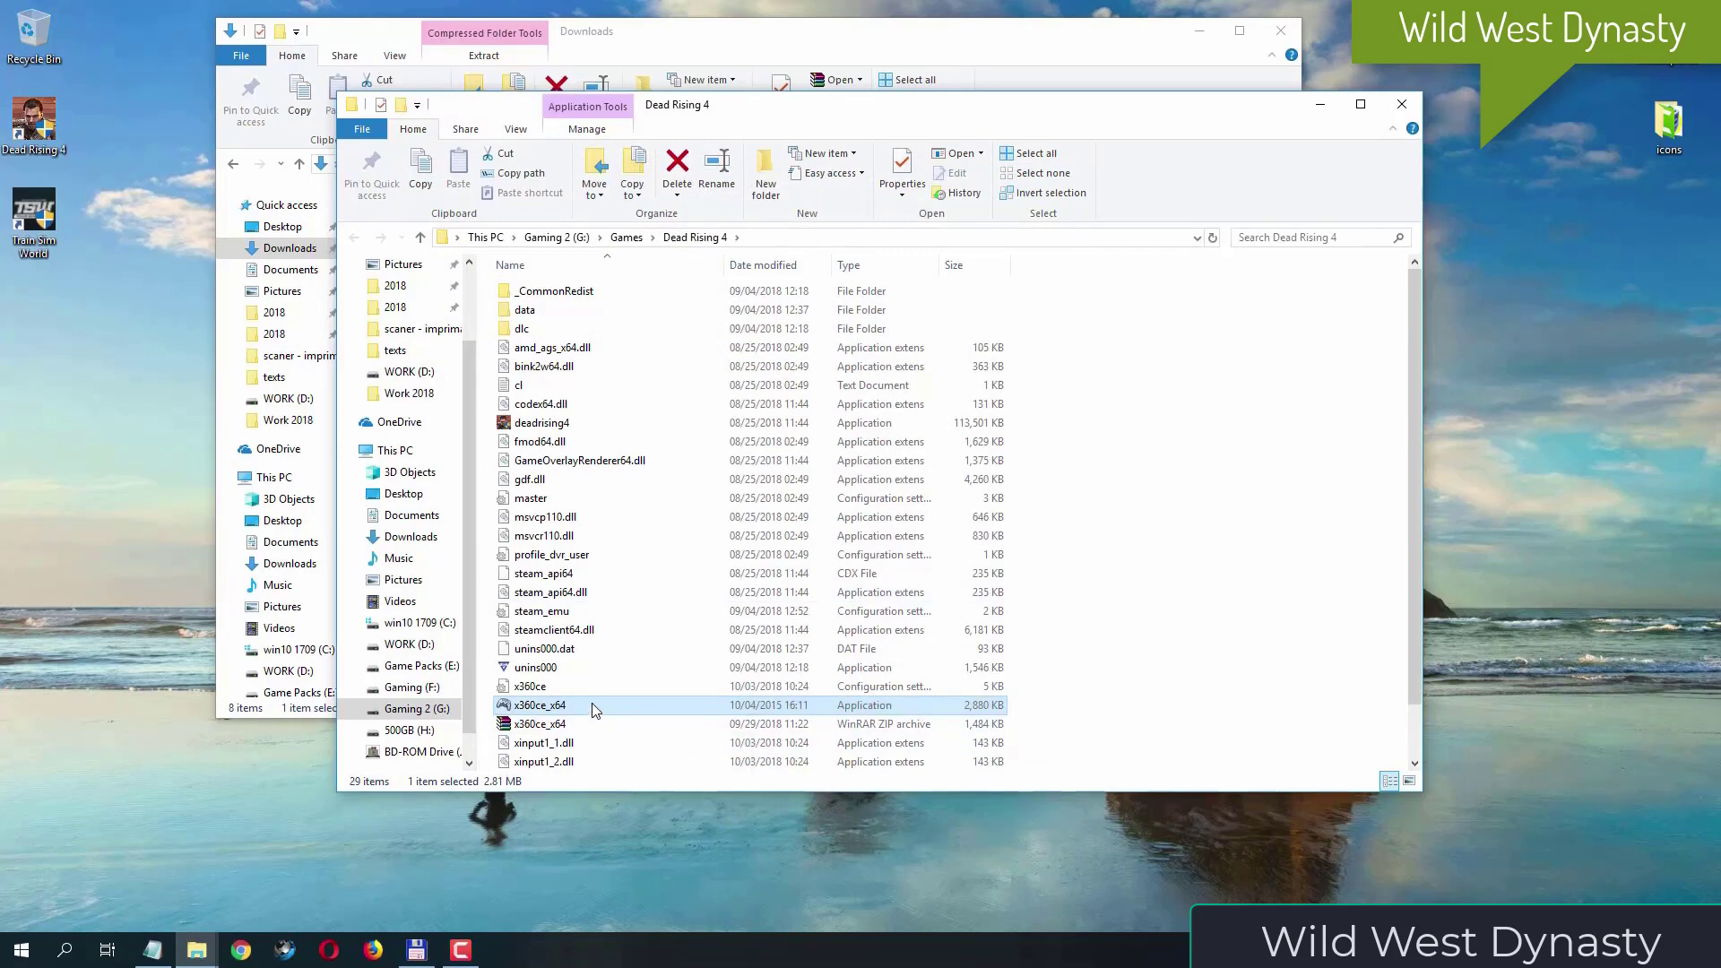
- Run x360ce_x64 as administrator once more and check the Program / Game choice in the controller settings
right_click(594, 707)
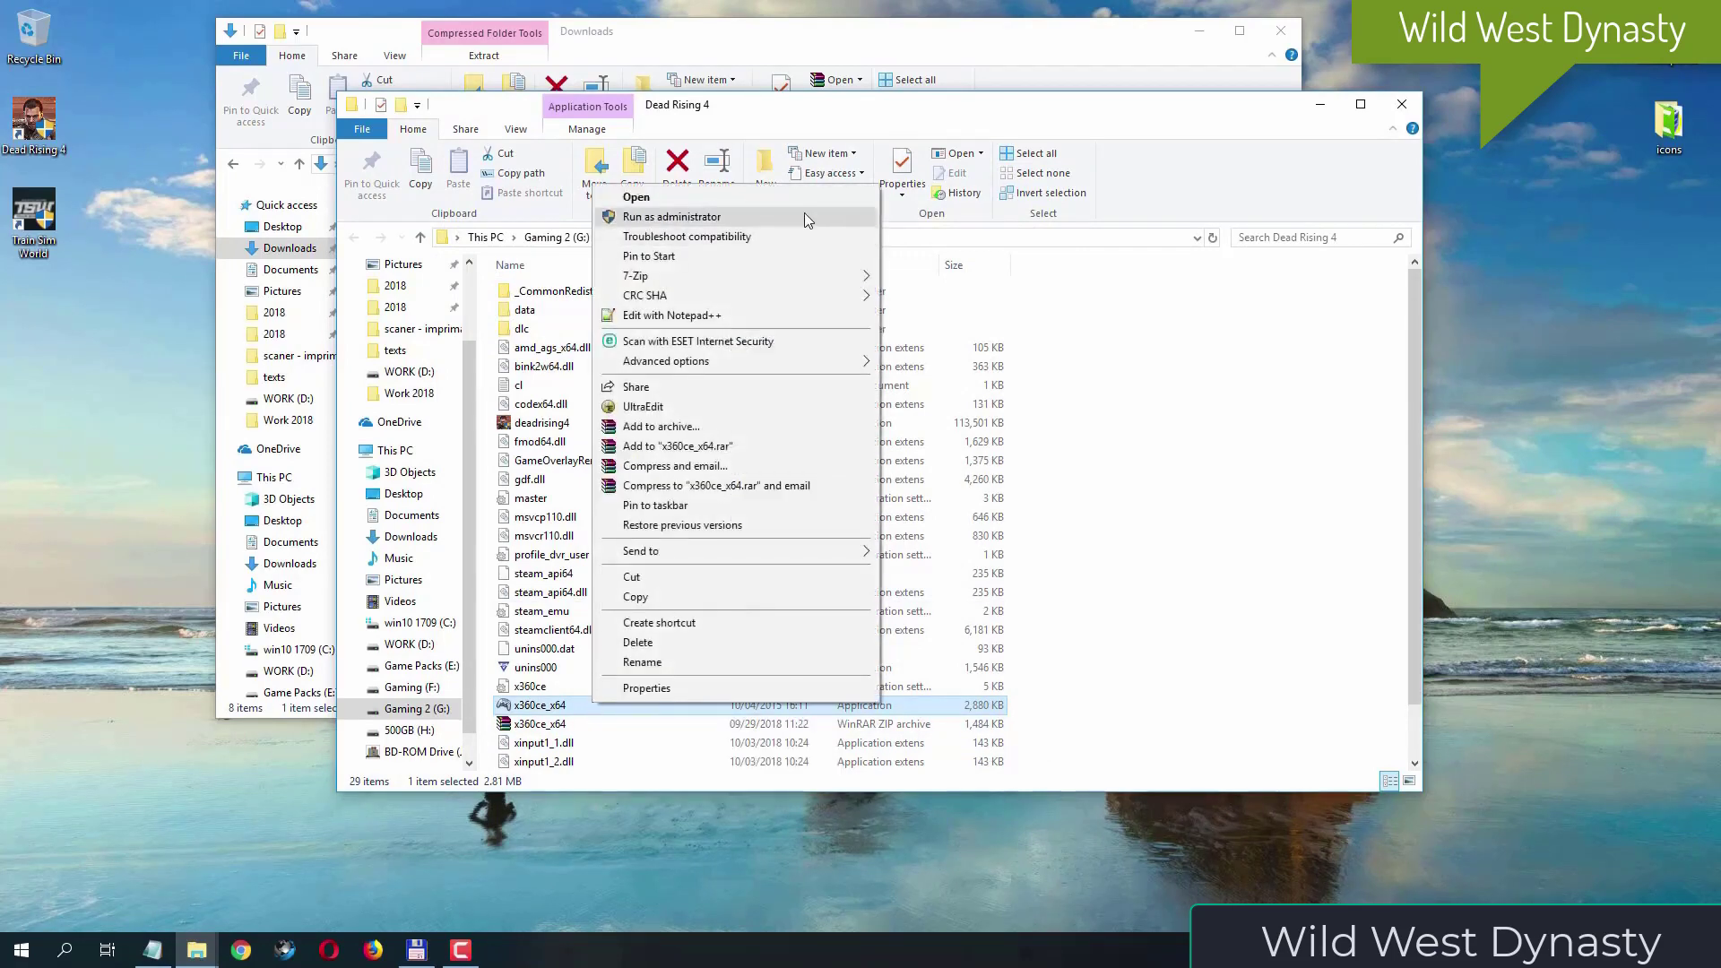
left_click(801, 217)
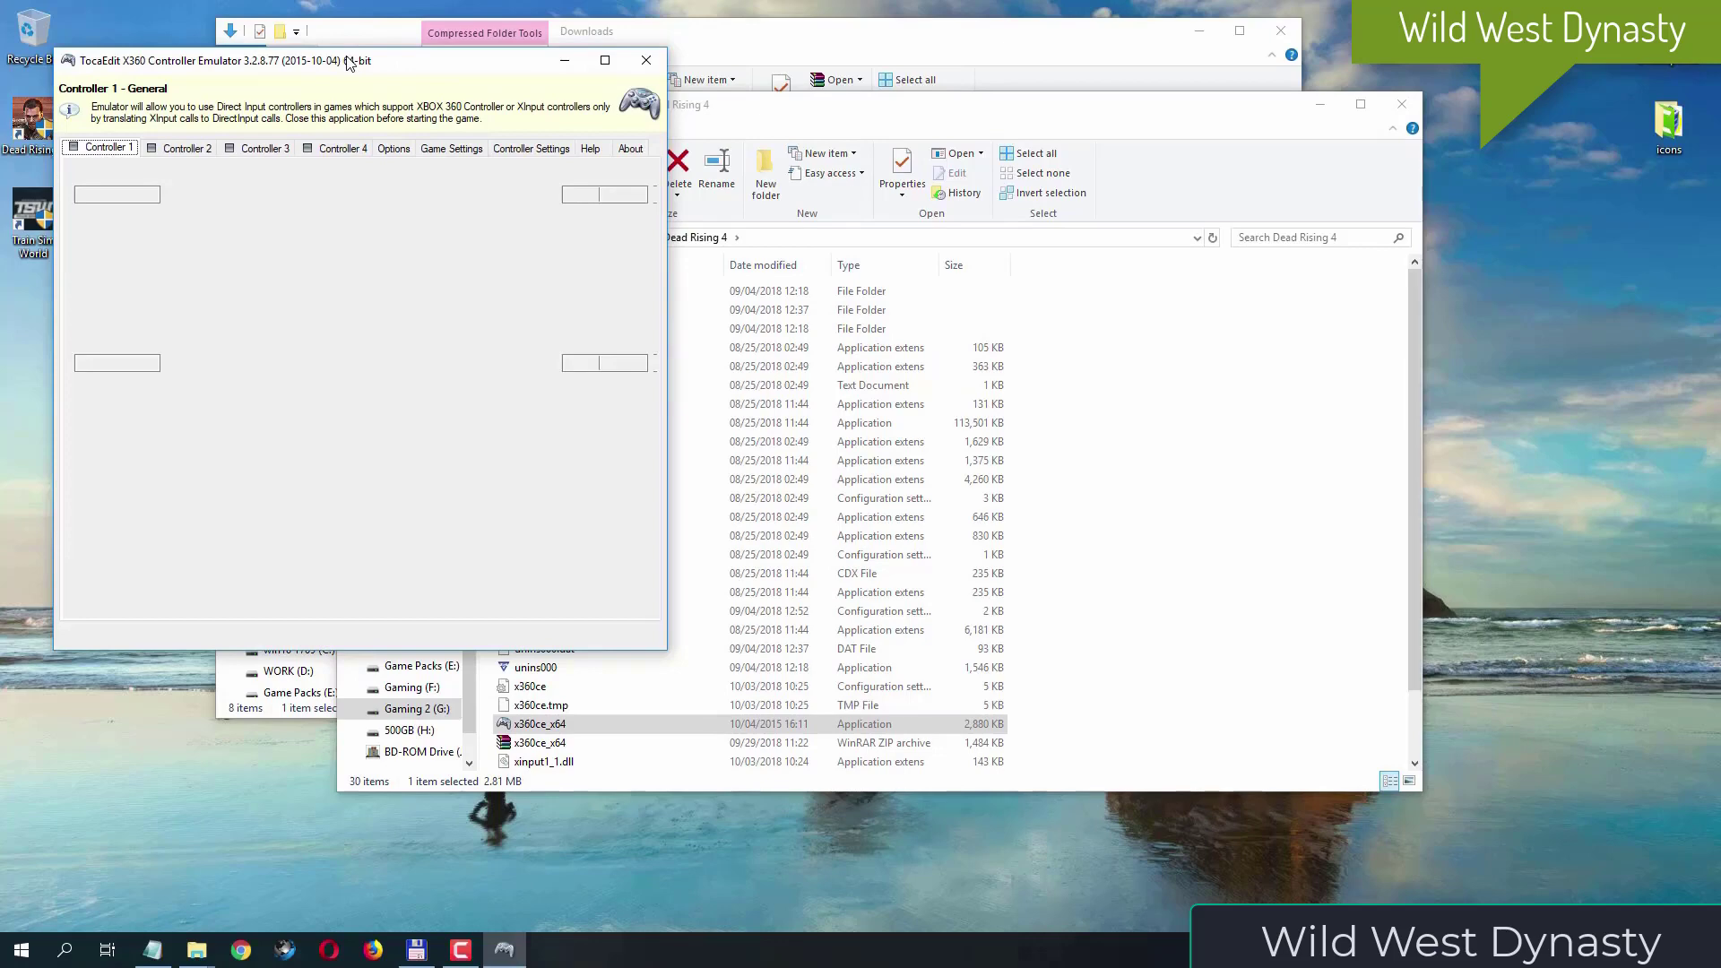
left_click_drag(350, 62, 702, 152)
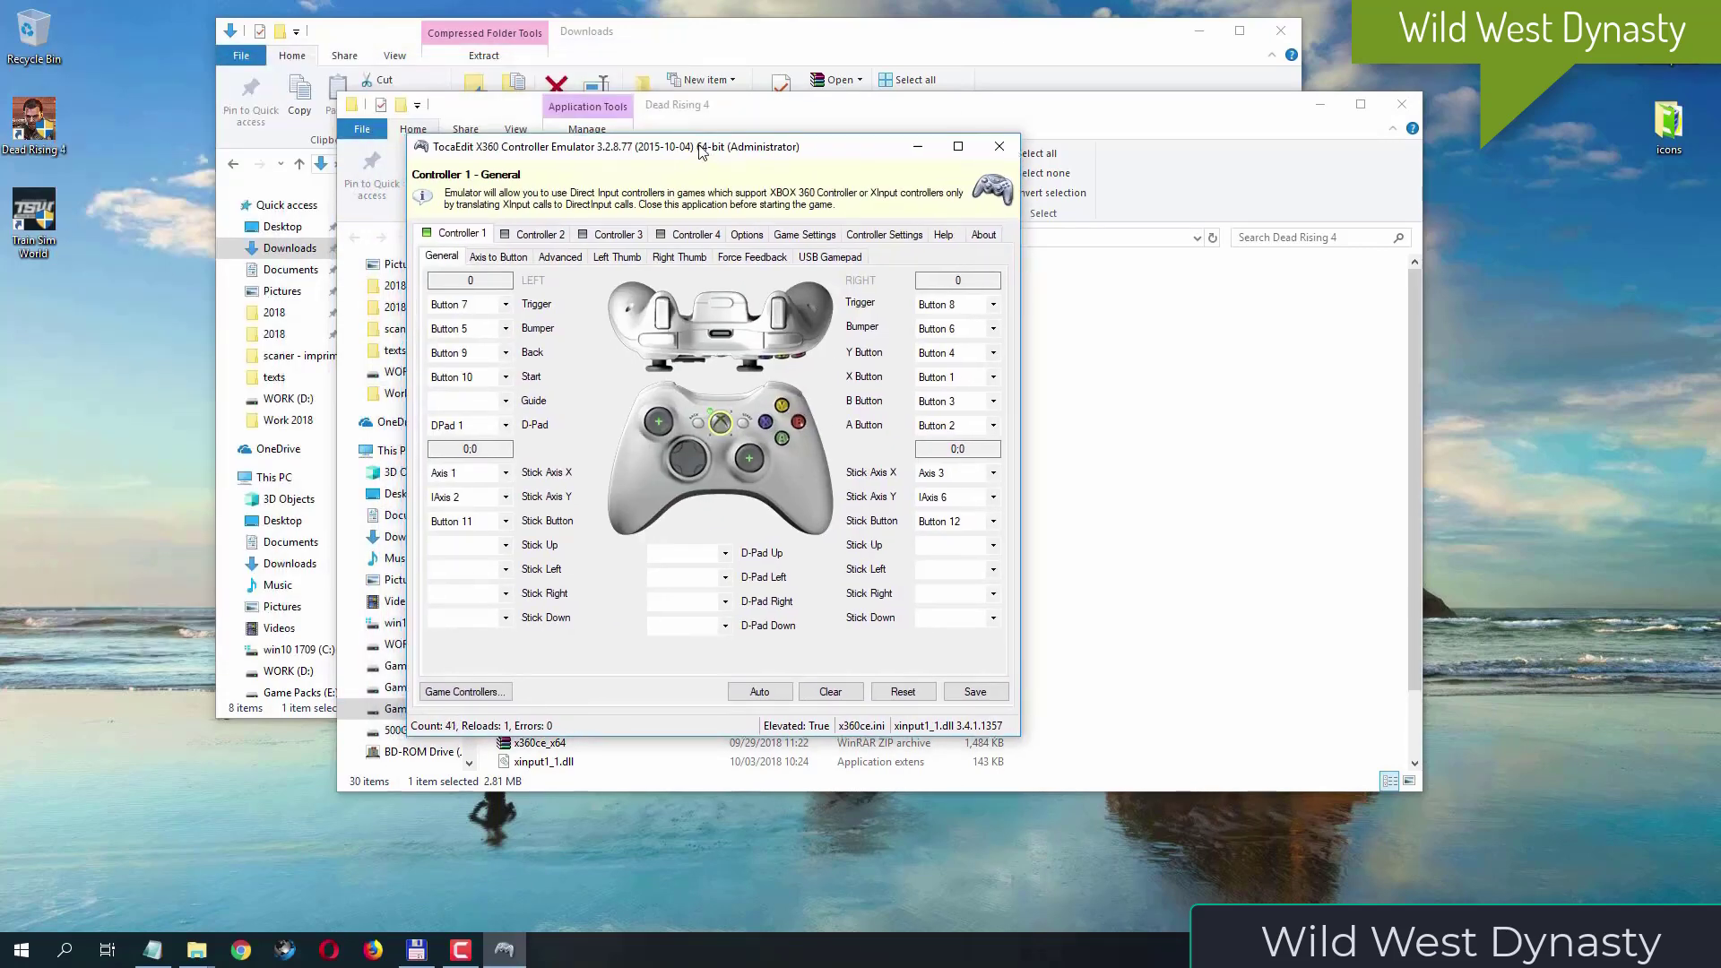
left_click(868, 235)
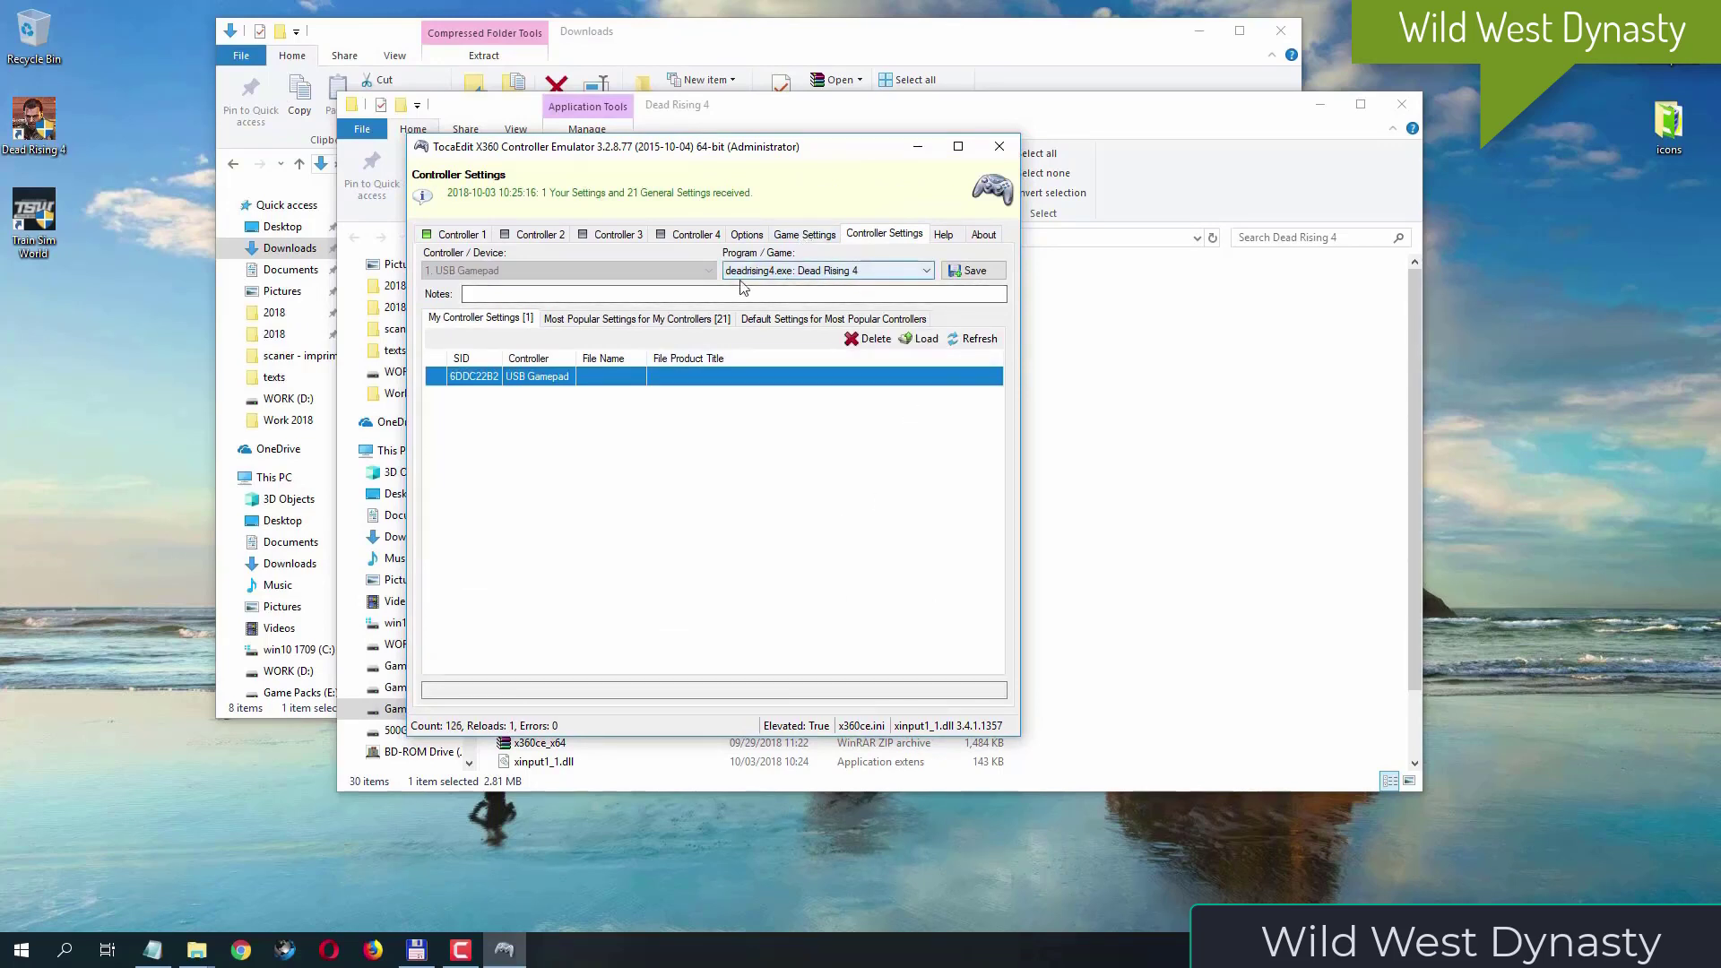
left_click(932, 271)
left_click(932, 271)
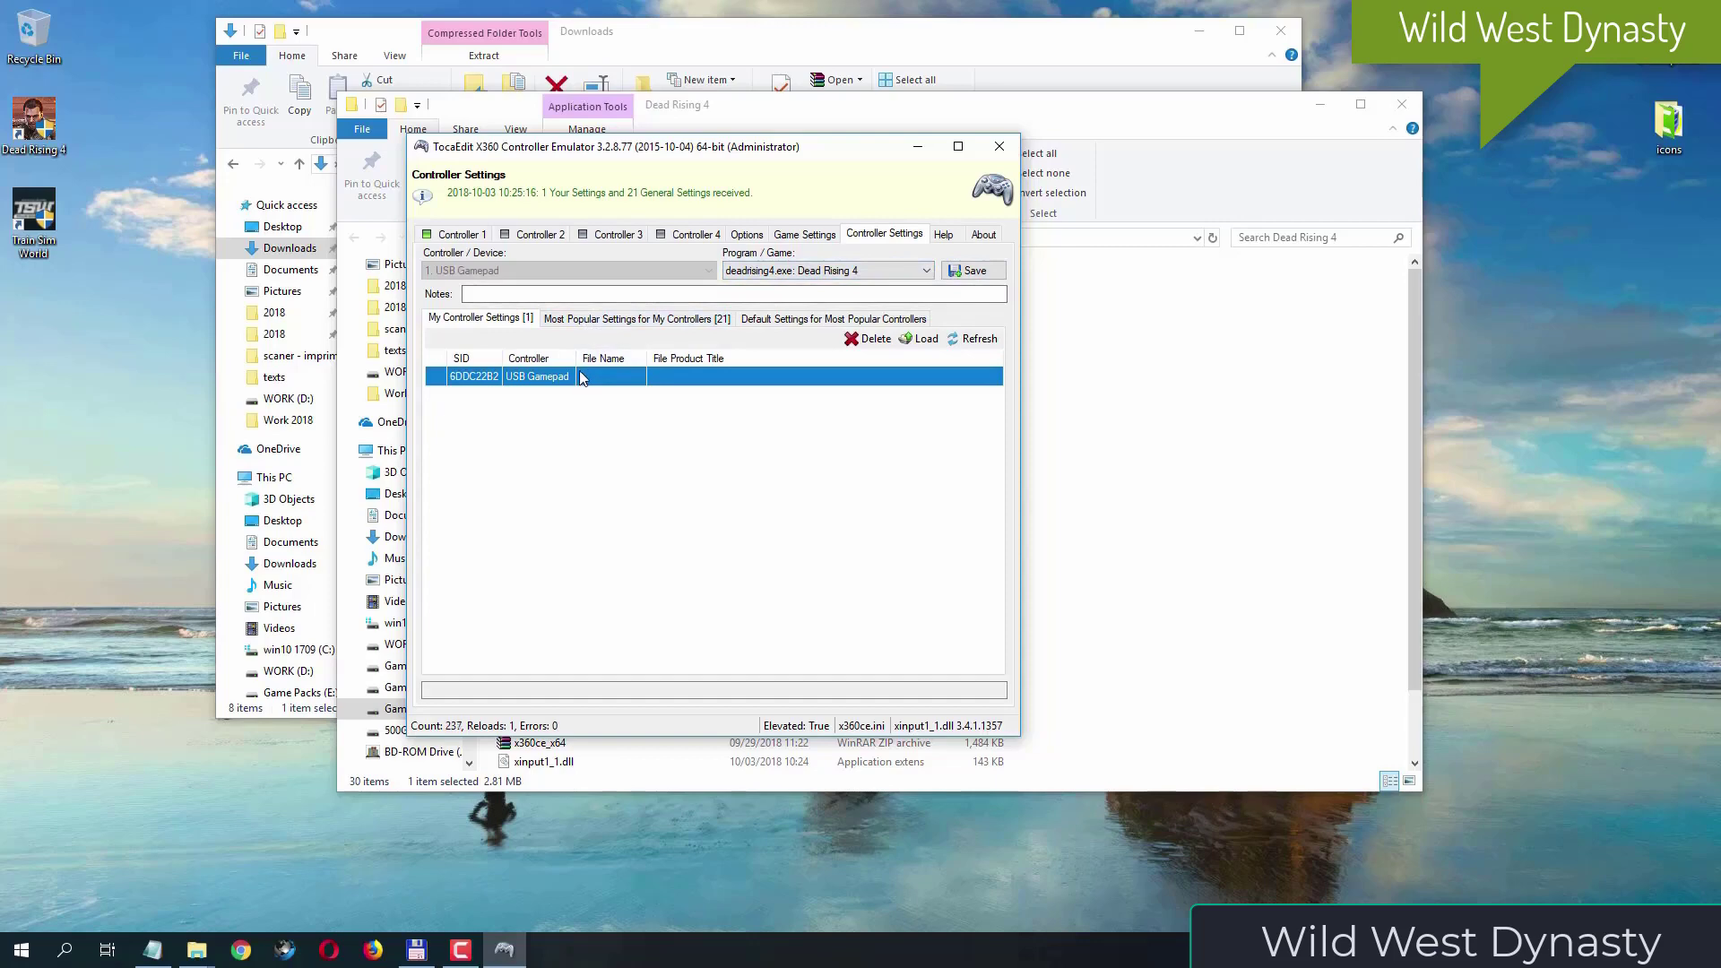
- Load the most-used XBOX 360 Controller for Windows preset from the most popular settings into the USB Gamepad, confirming the global setting
left_click(593, 321)
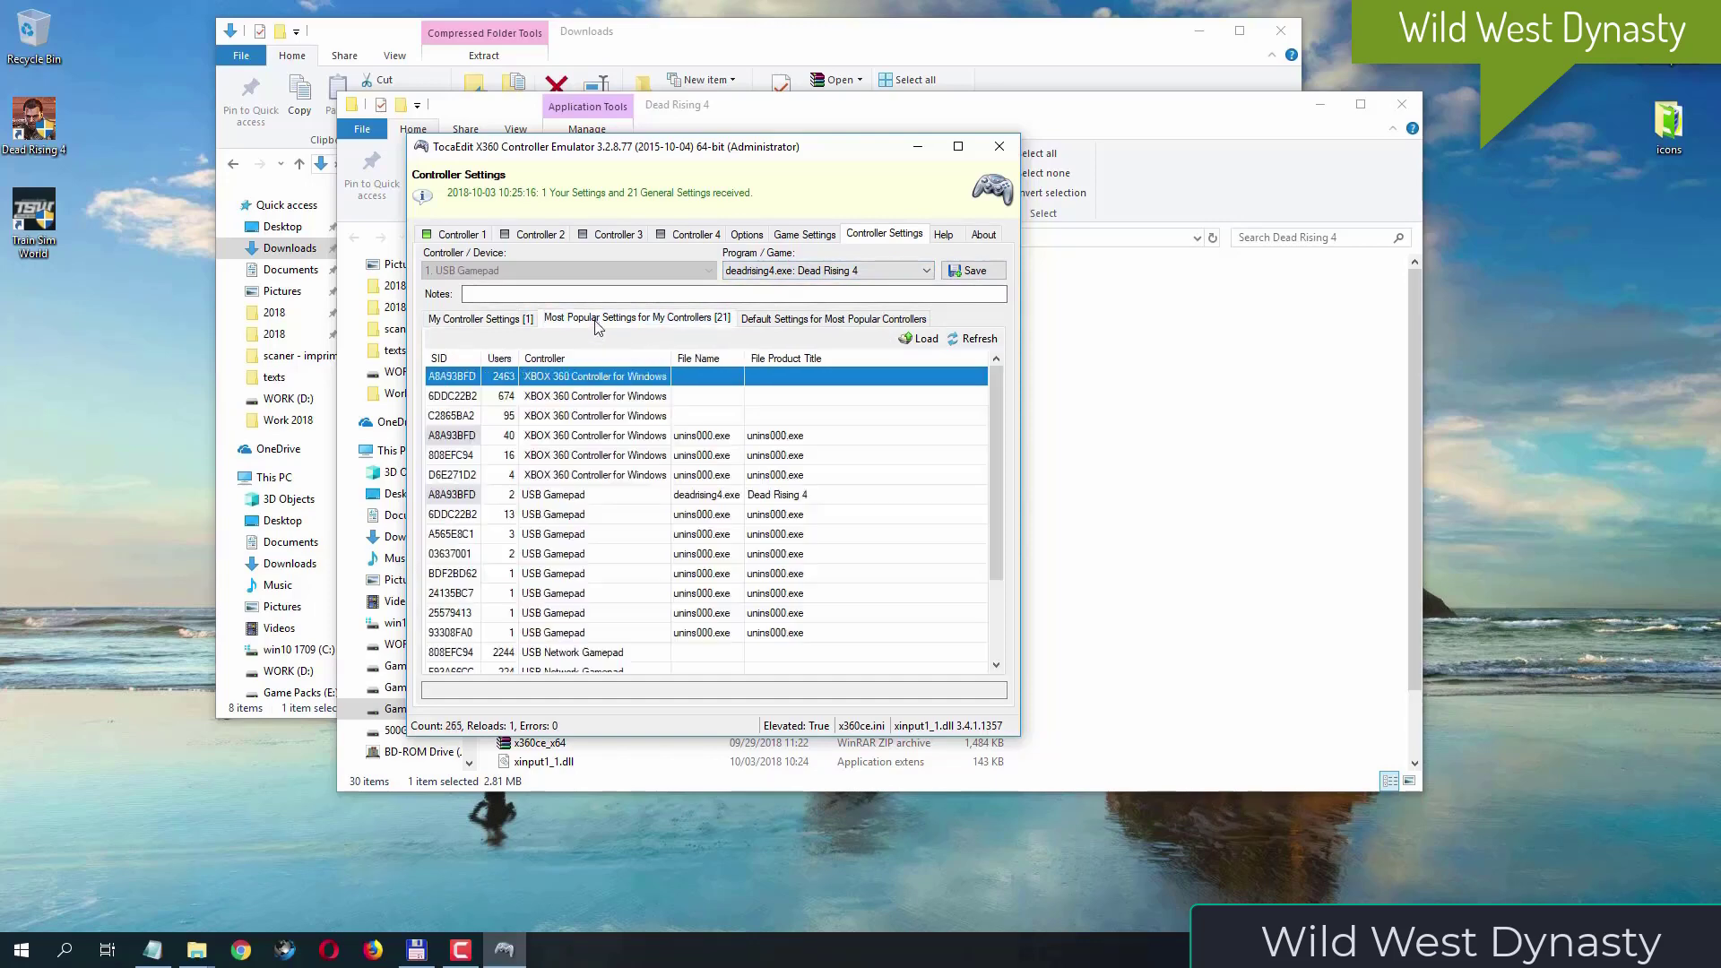
left_click(801, 320)
left_click(625, 320)
left_click(917, 343)
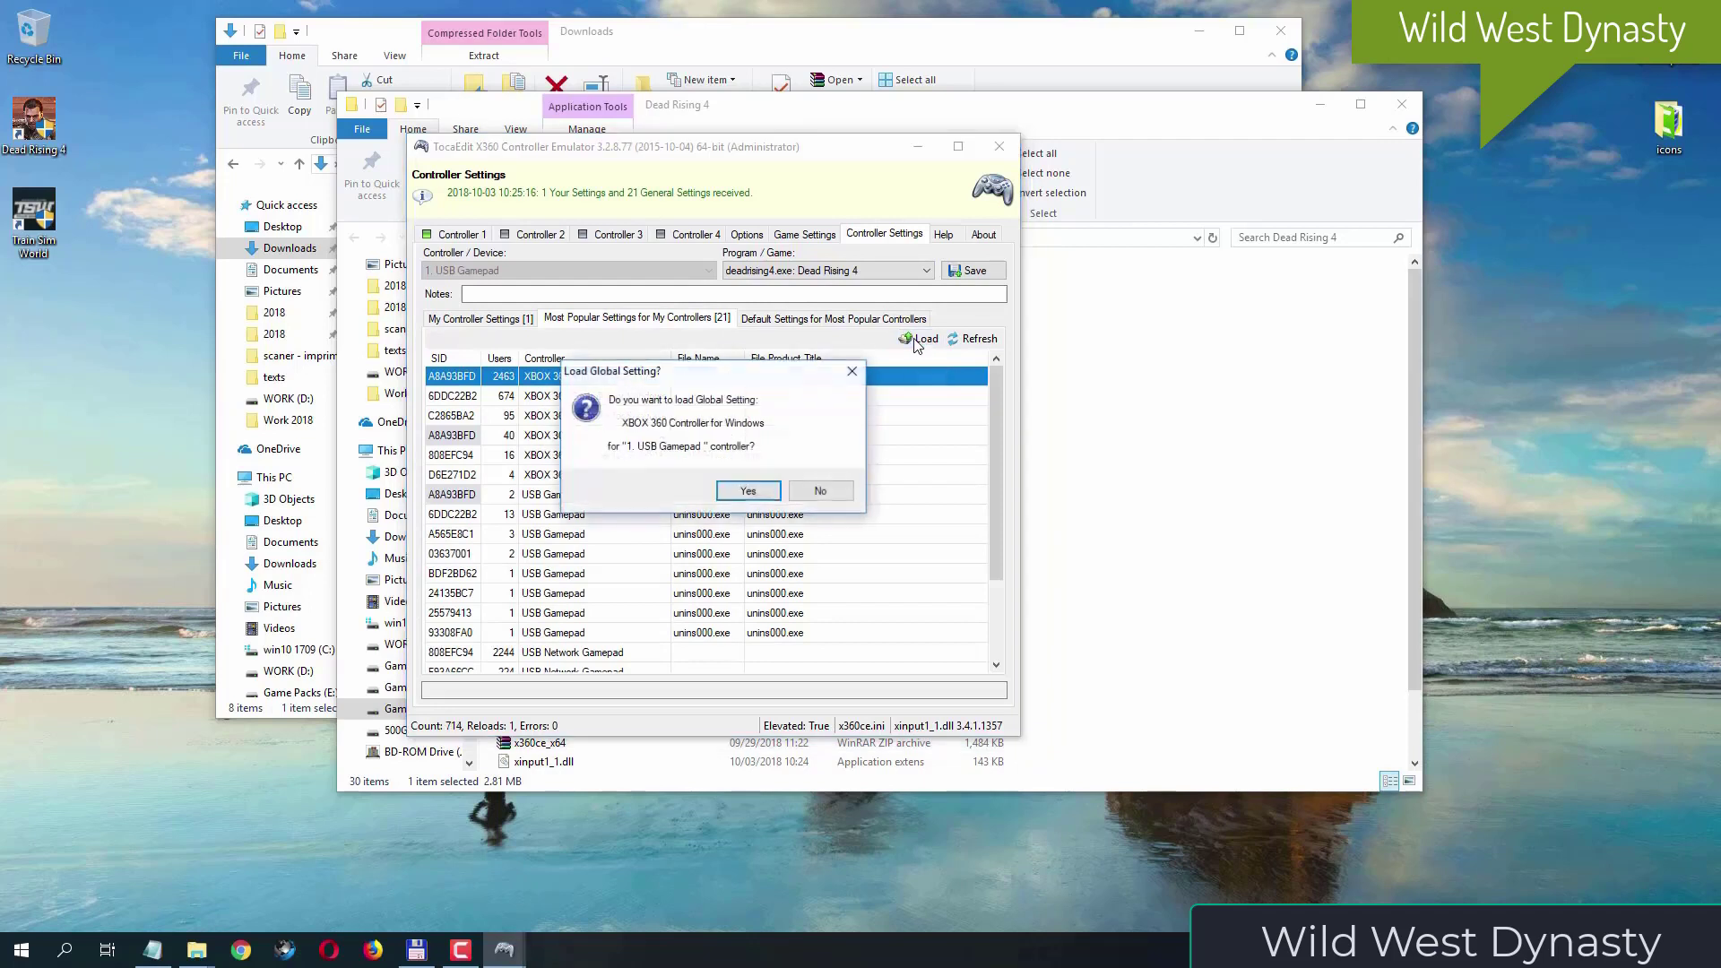
left_click(748, 491)
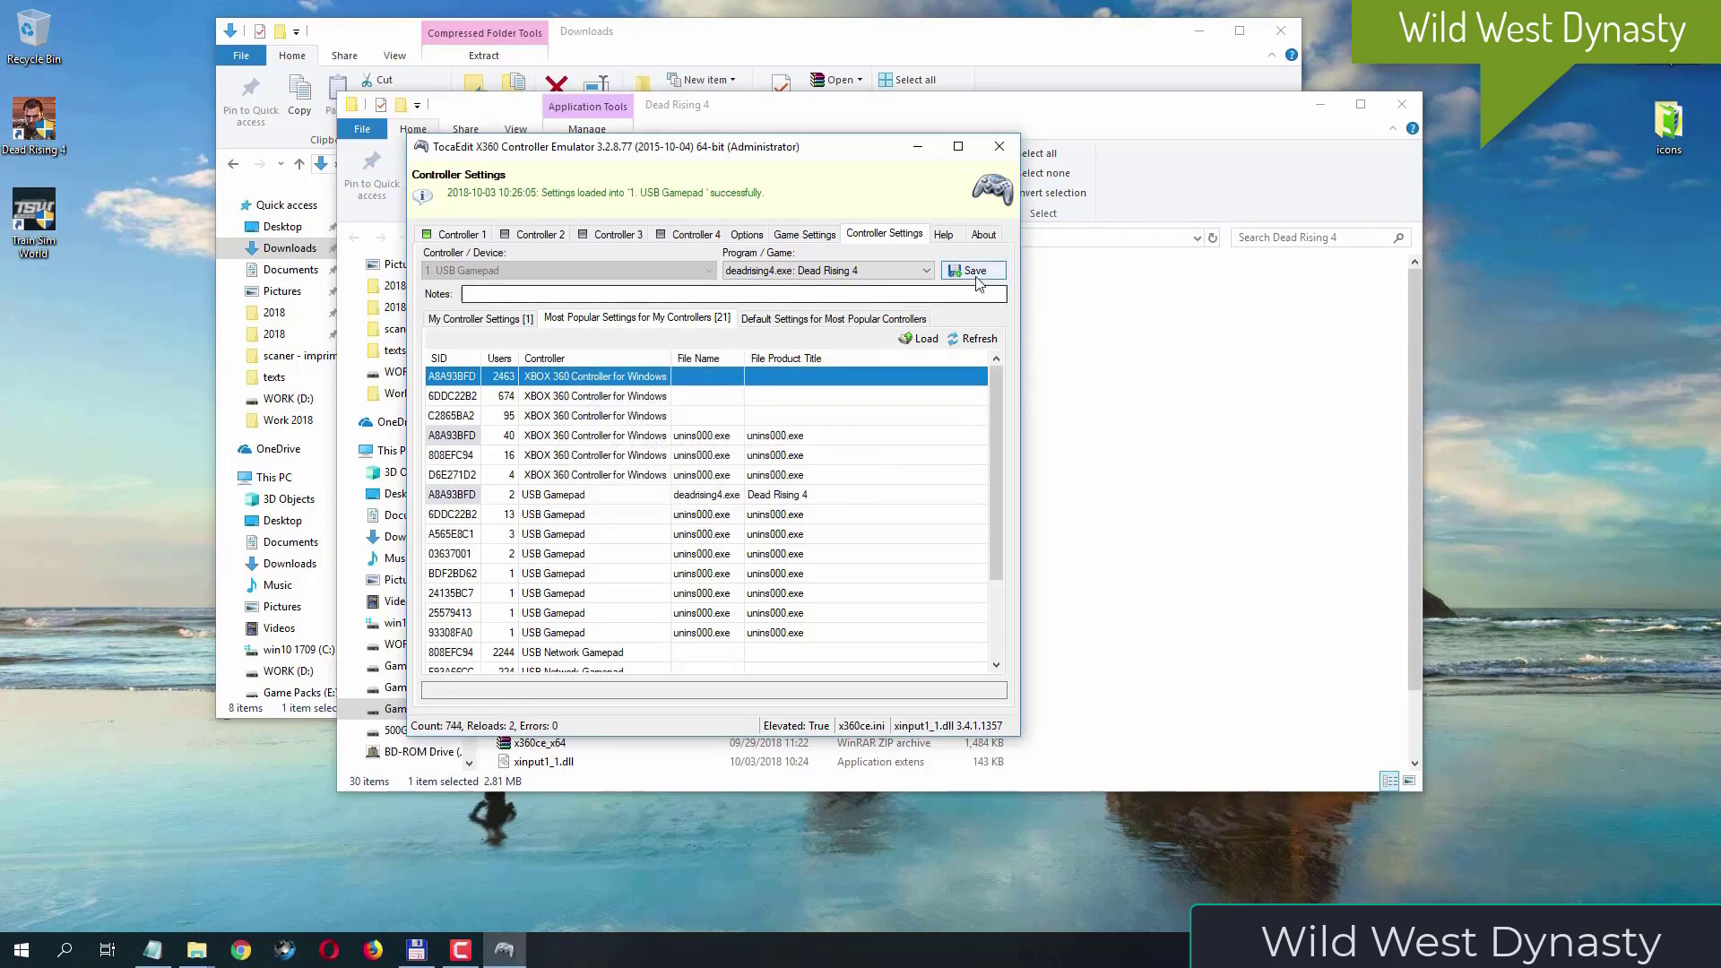
- Save the preset loaded into the USB Gamepad for deadrising4.exe: Dead Rising 4 and open the game settings
left_click(986, 274)
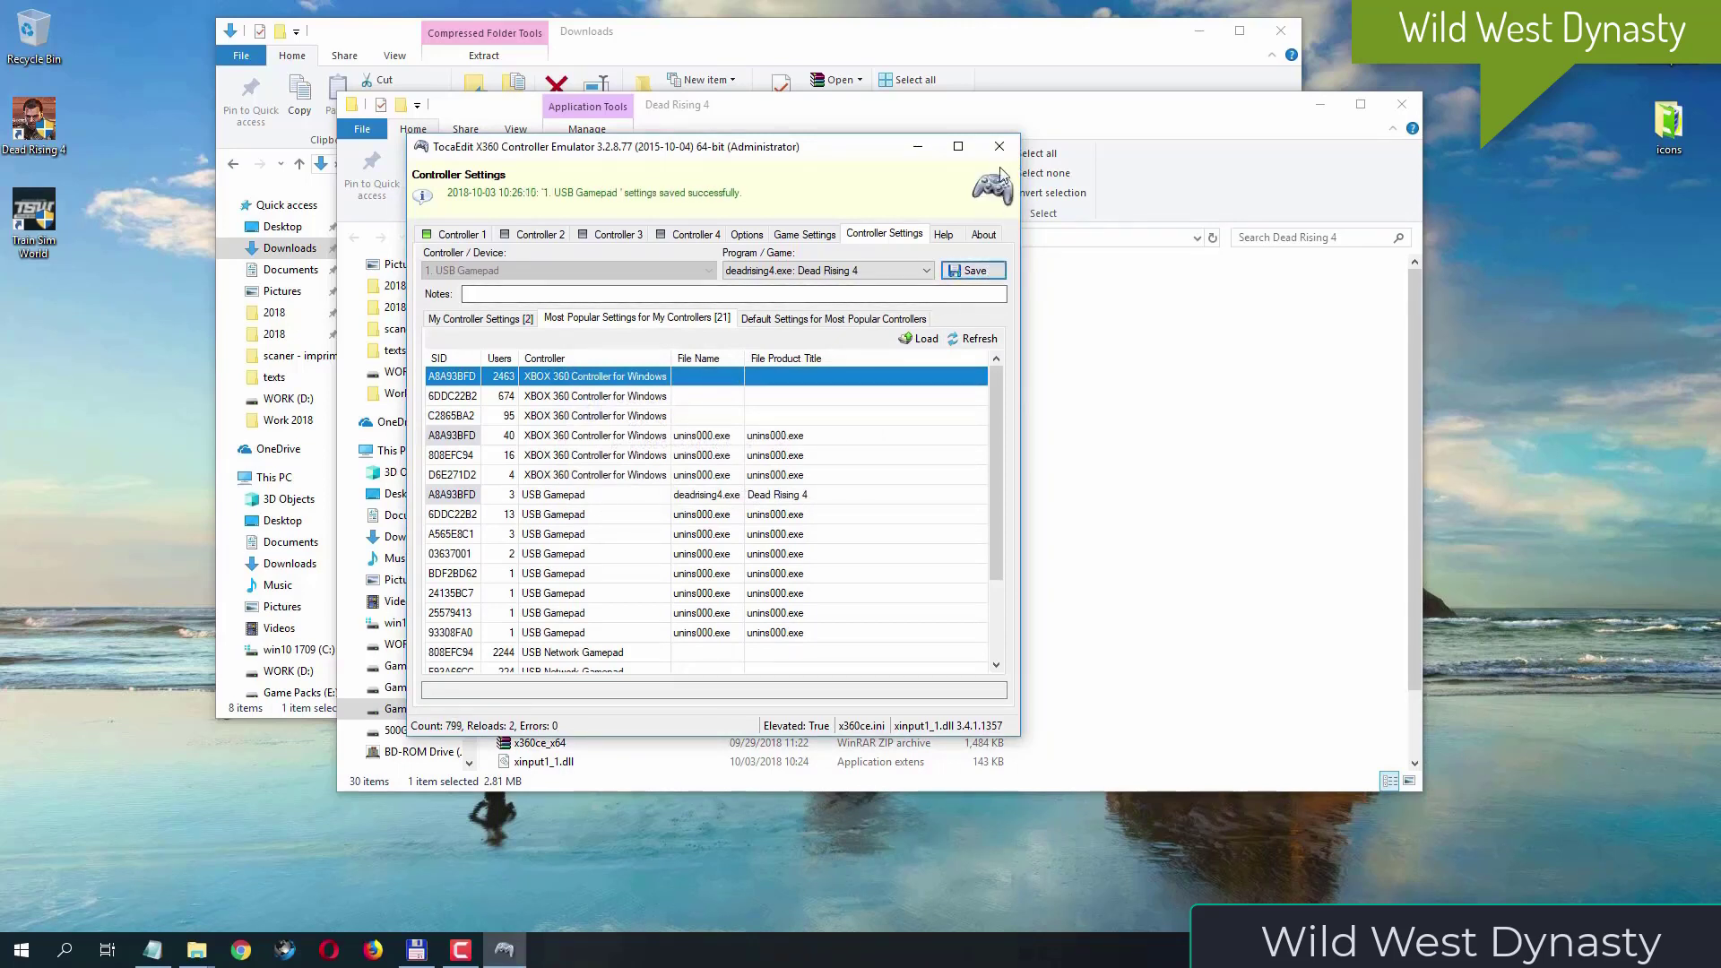
left_click(787, 234)
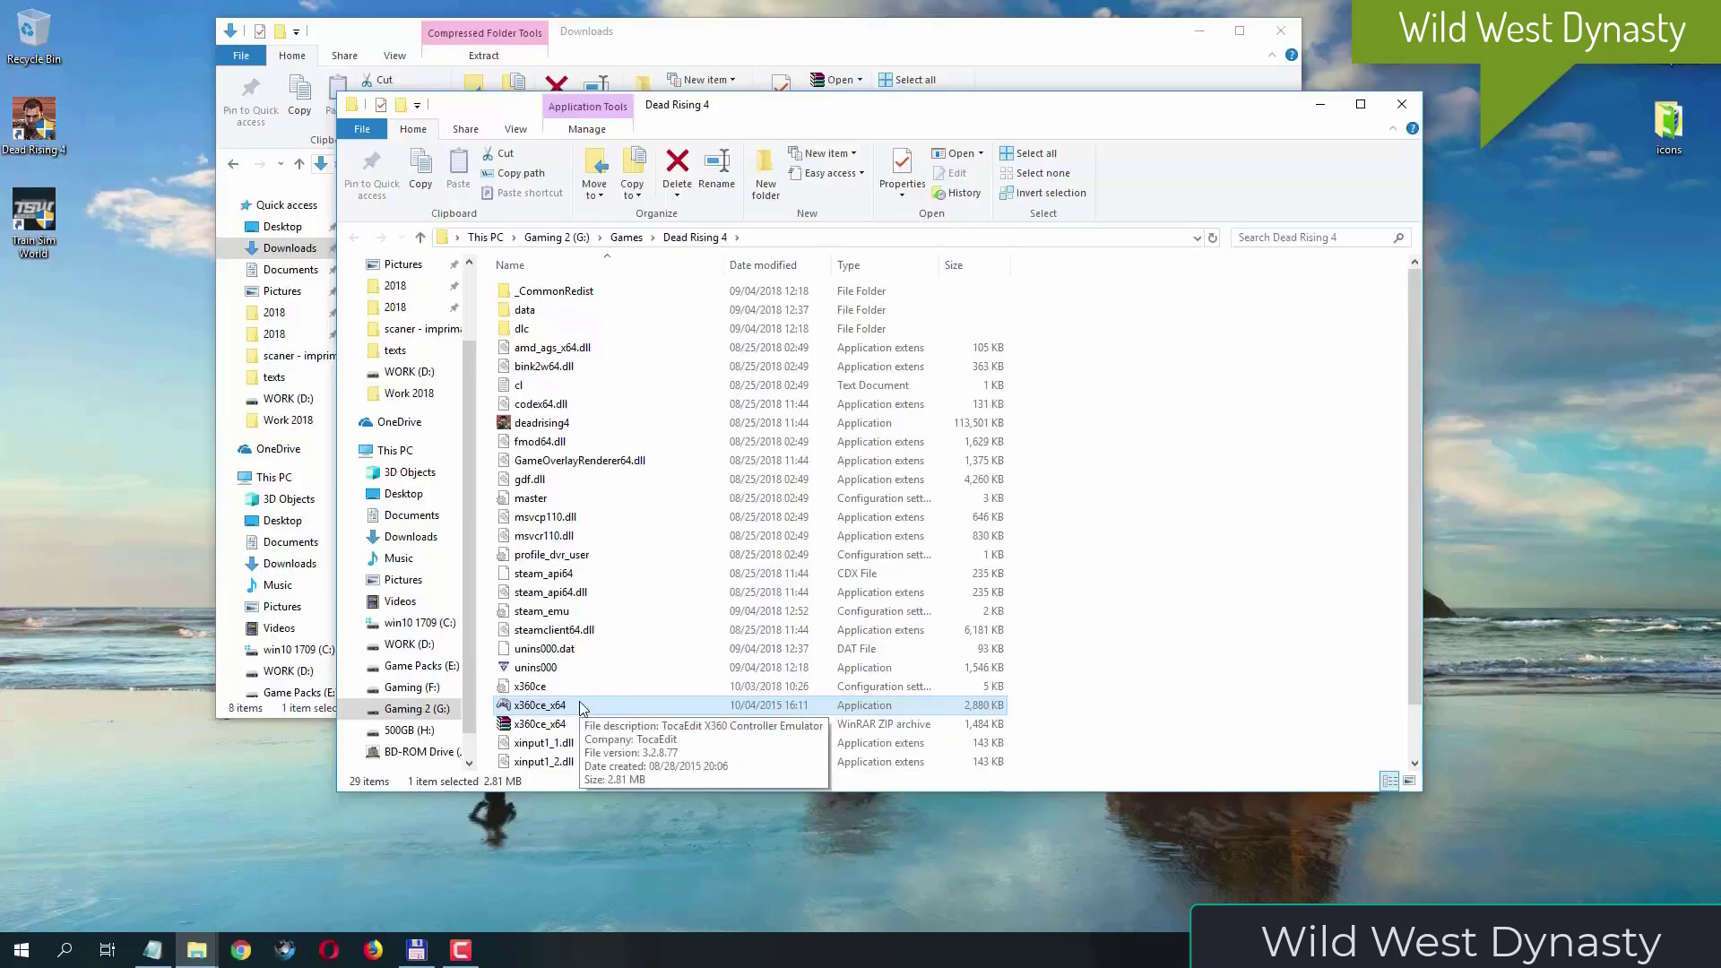
- Run x360ce_x64 as administrator again and select only the 32-bit XInput and DInput files for x360ce_x64.exe in the game settings
right_click(581, 707)
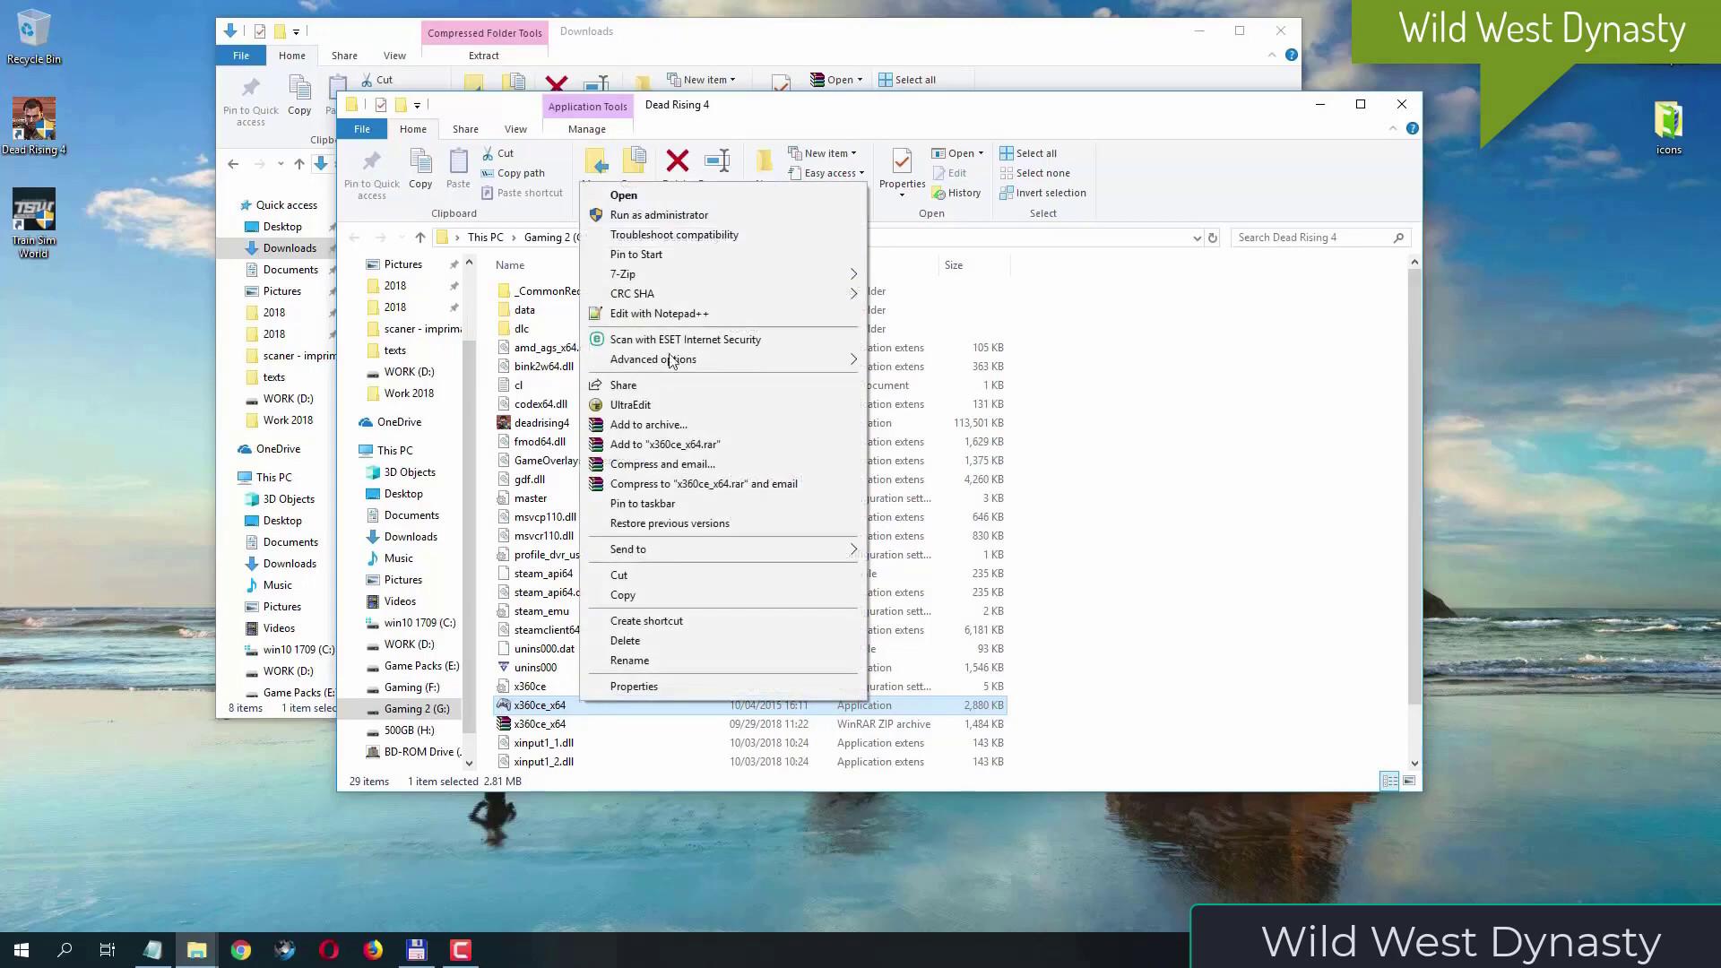
left_click(683, 215)
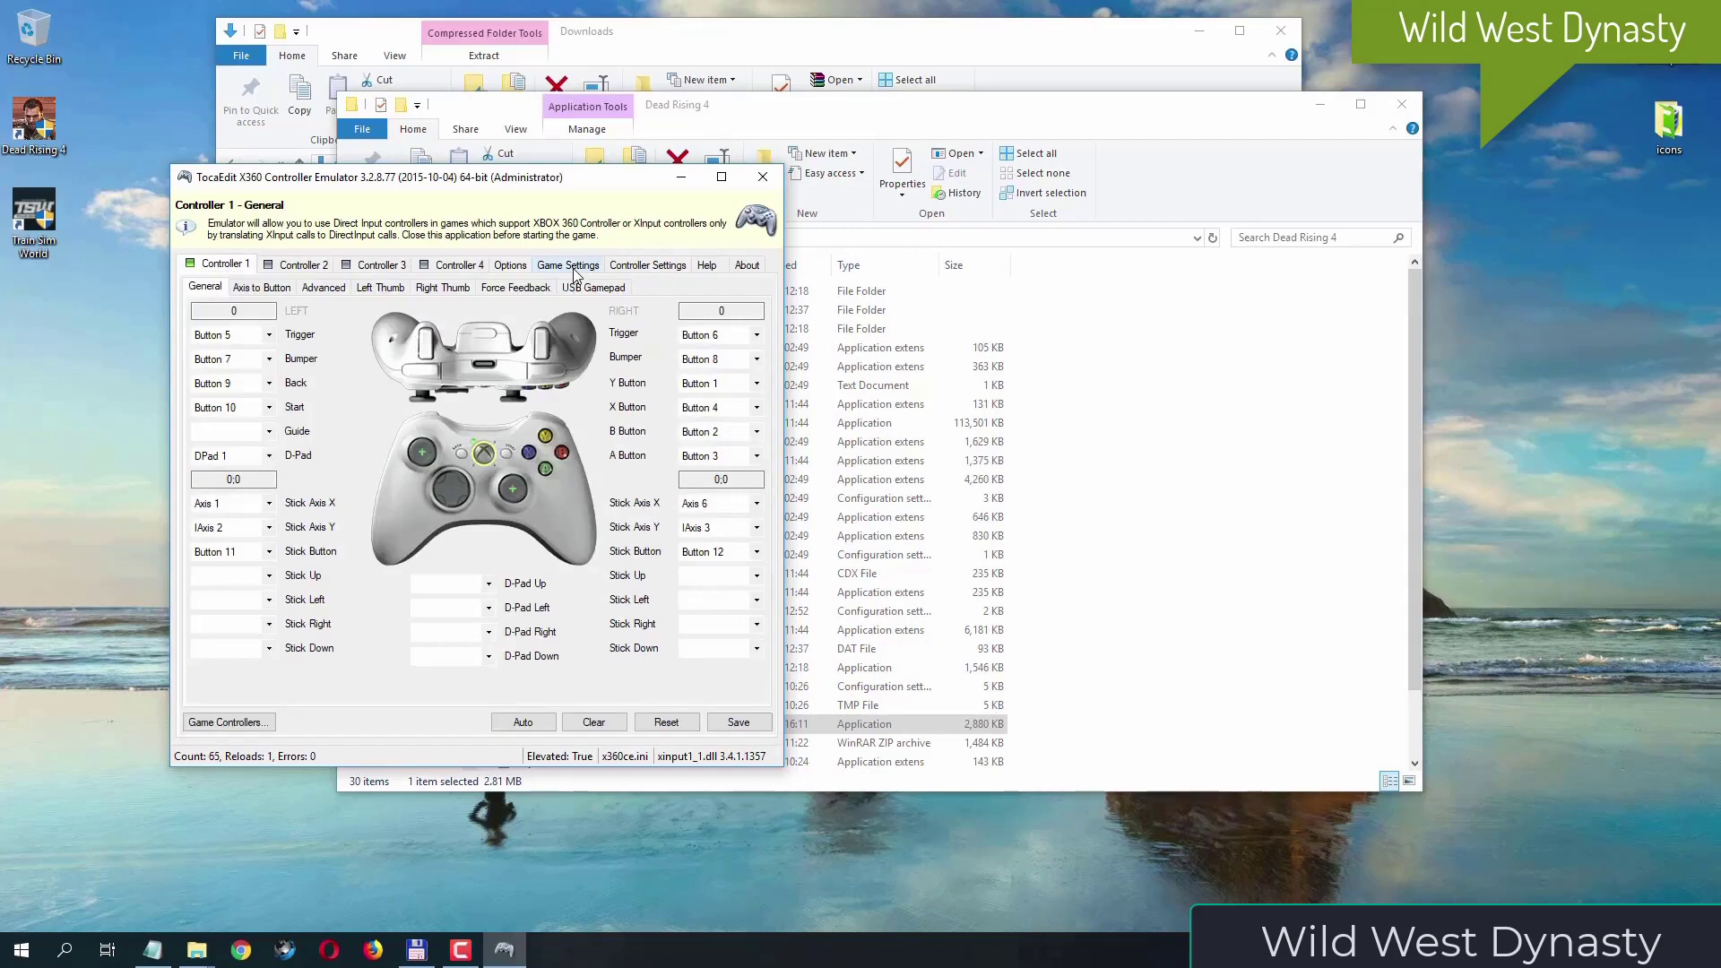
left_click(572, 266)
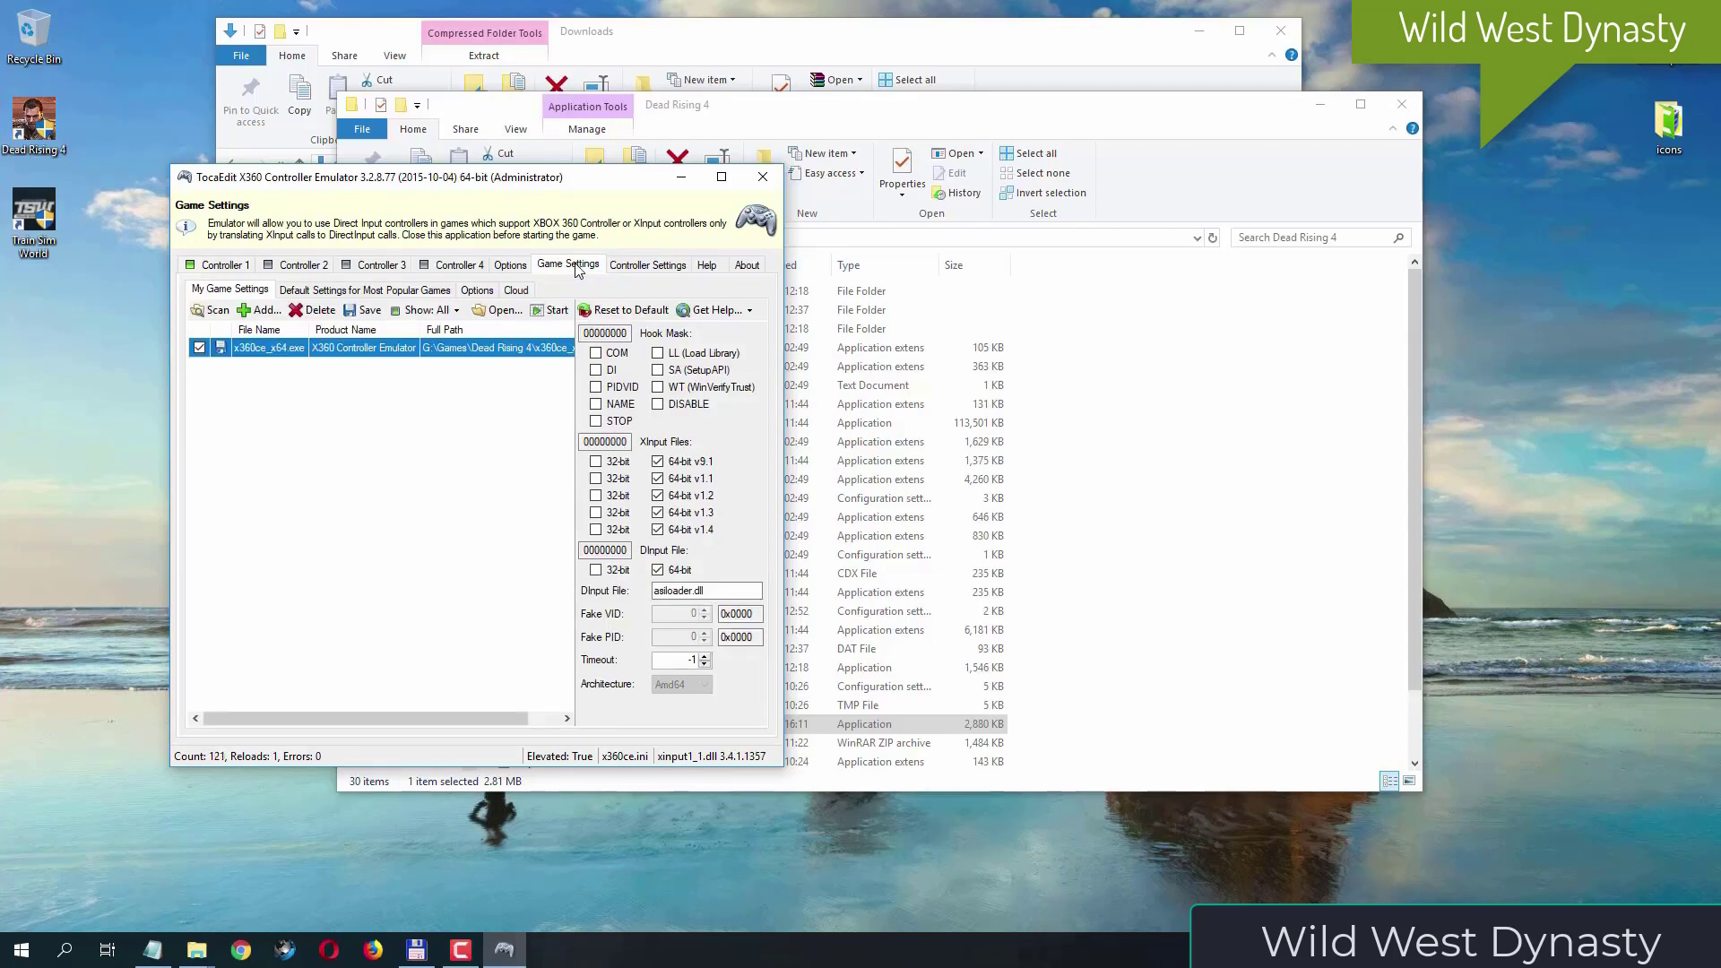
left_click(657, 460)
left_click(657, 477)
left_click(595, 461)
left_click(595, 477)
left_click(595, 495)
left_click(595, 512)
left_click(595, 529)
left_click(595, 569)
- Enable the COM, DI, PIDVID, NAME, LL, SA and WT hook masks for x360ce_x64.exe, save the game settings and close the emulator
left_click(615, 355)
left_click(617, 371)
left_click(618, 387)
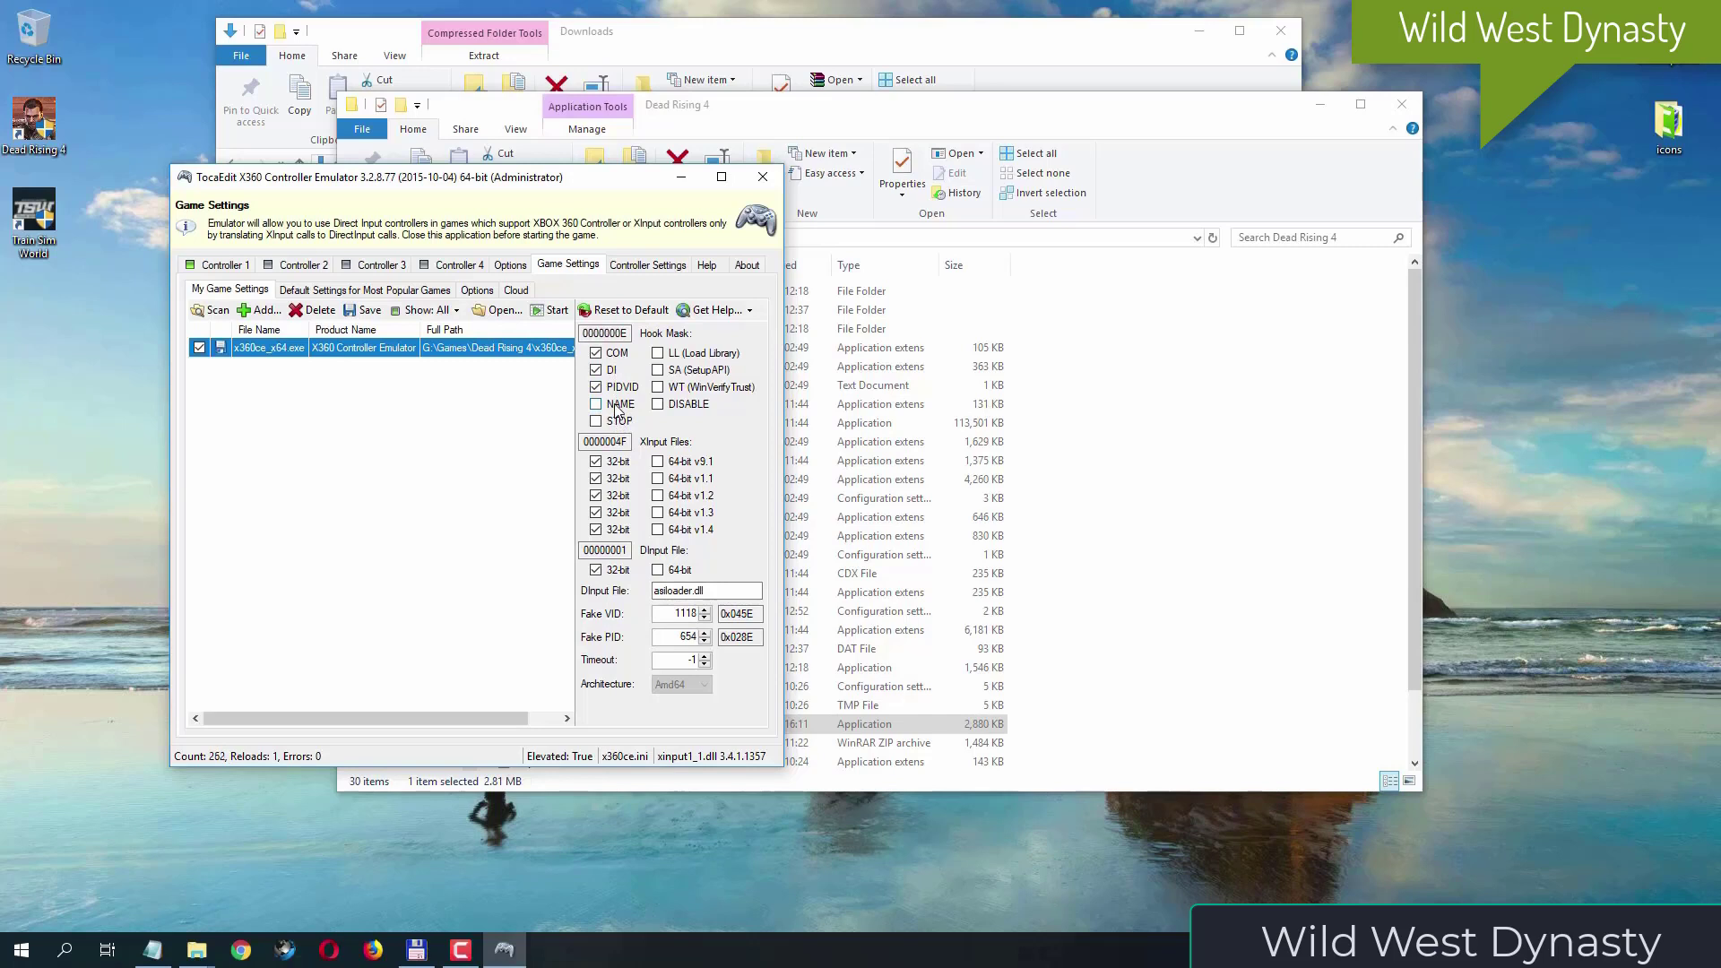
left_click(617, 408)
left_click(696, 354)
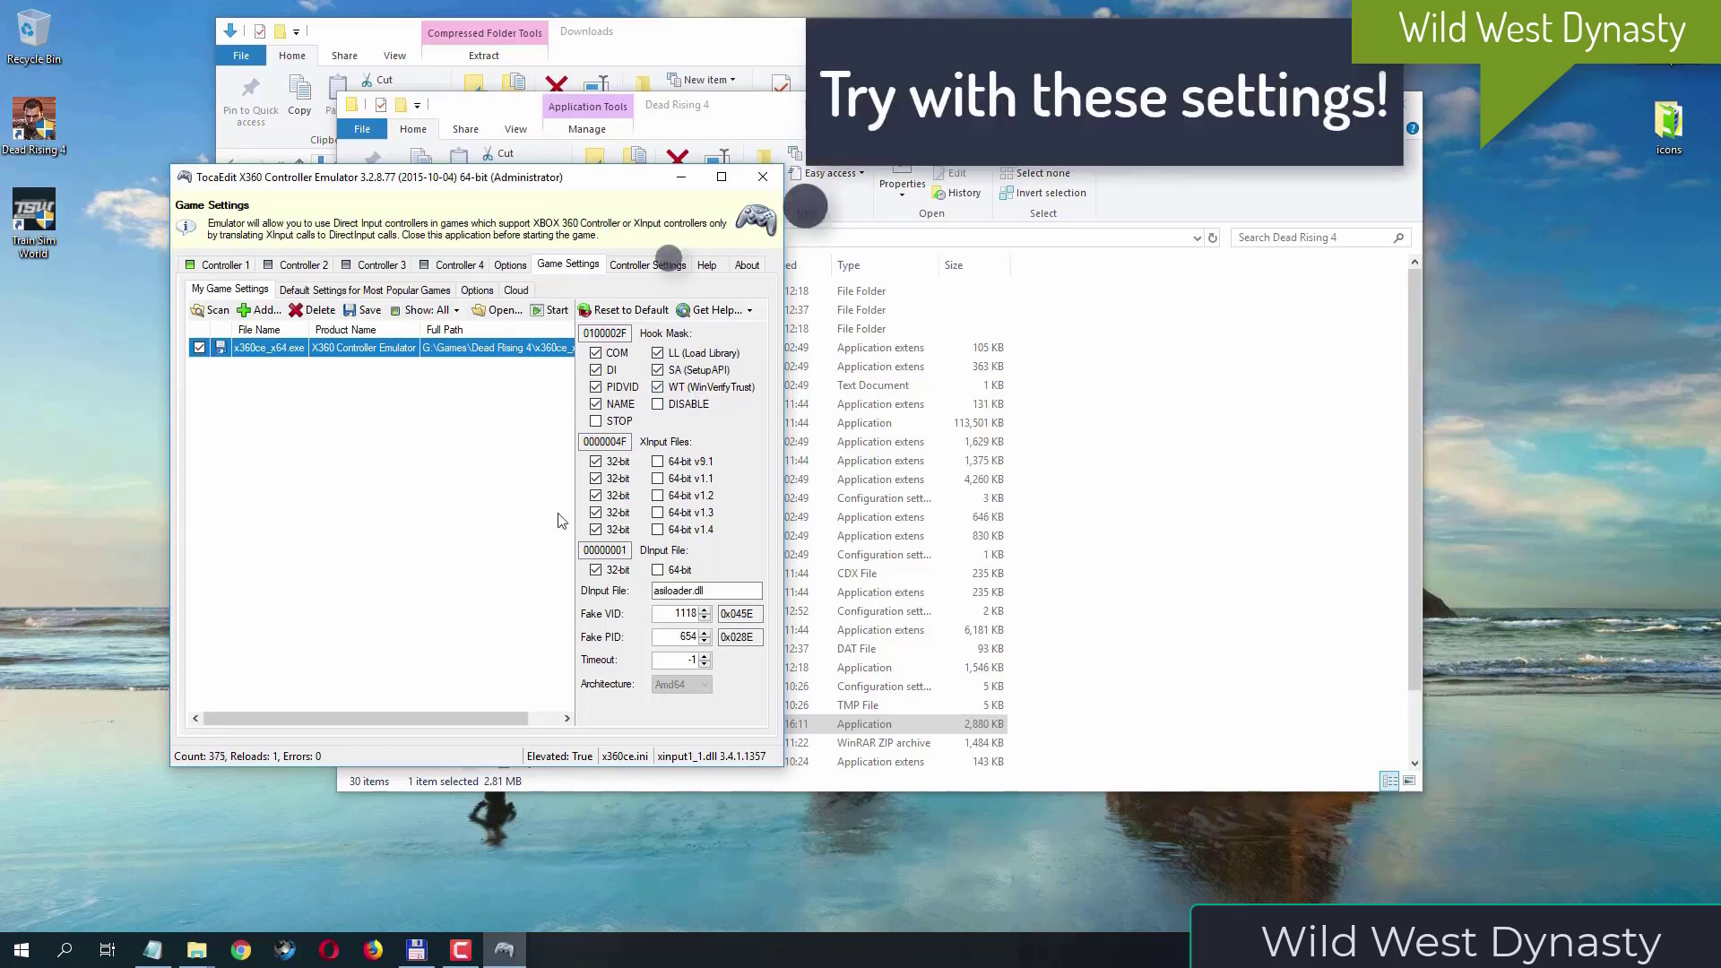
left_click(361, 312)
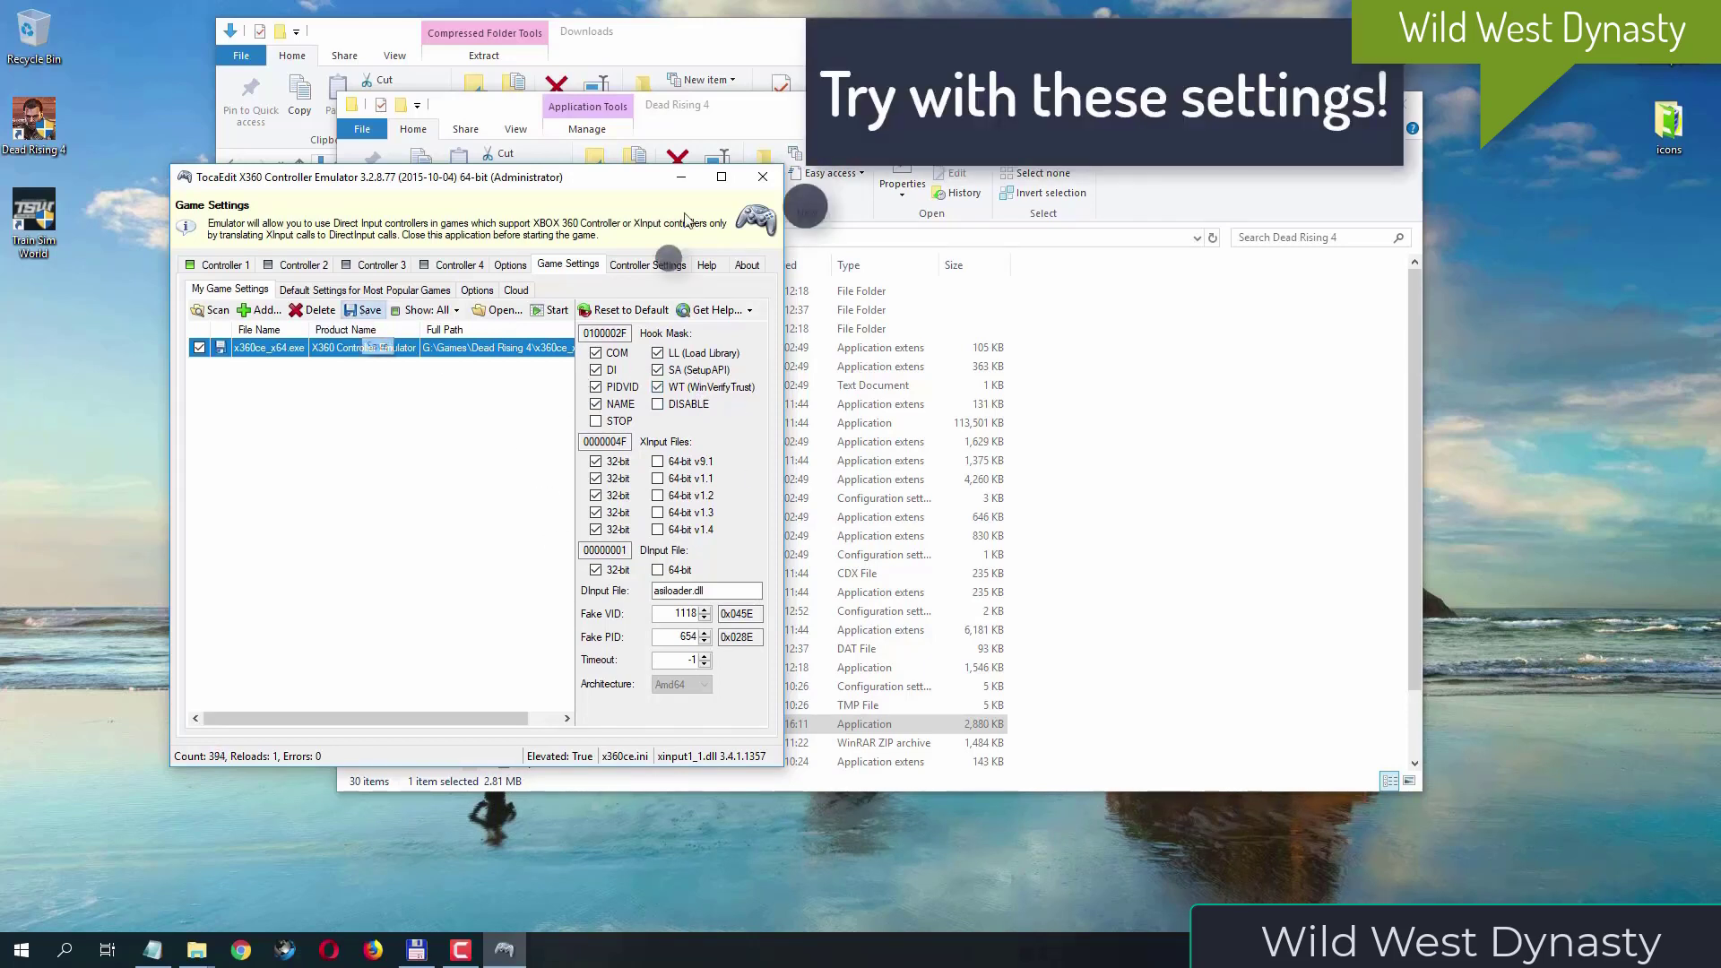
left_click(766, 186)
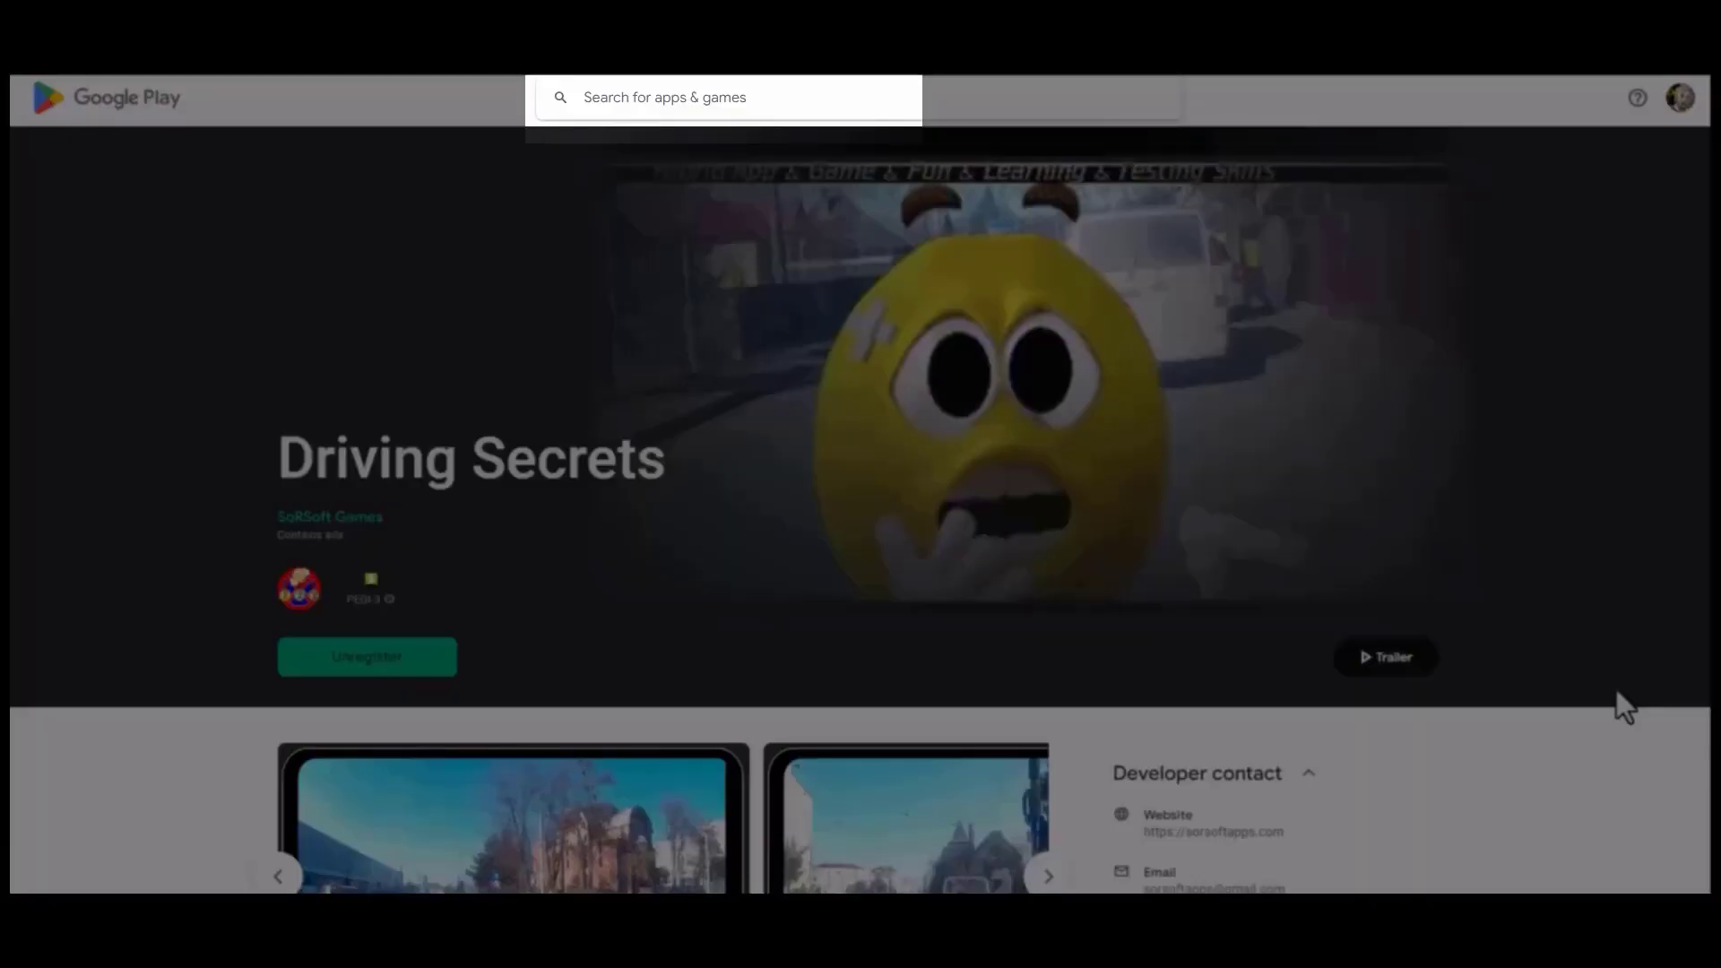
- Switch to Google Play and enter "Dri" as the search term for apps and games
type("Dri")
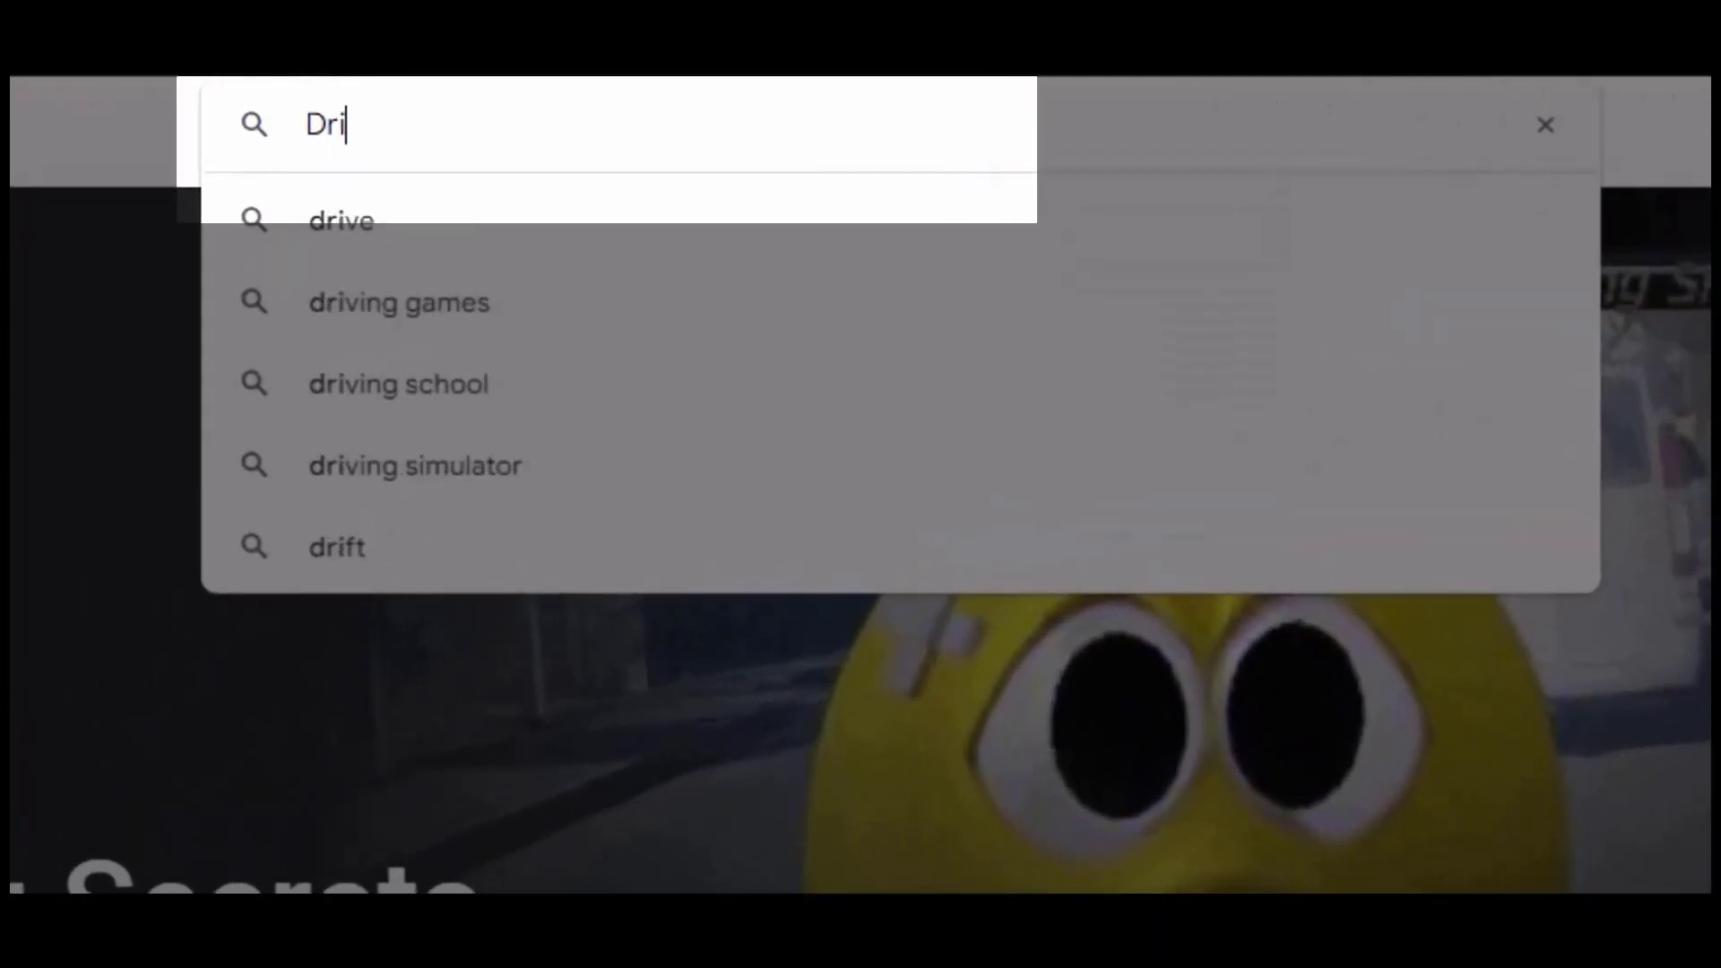